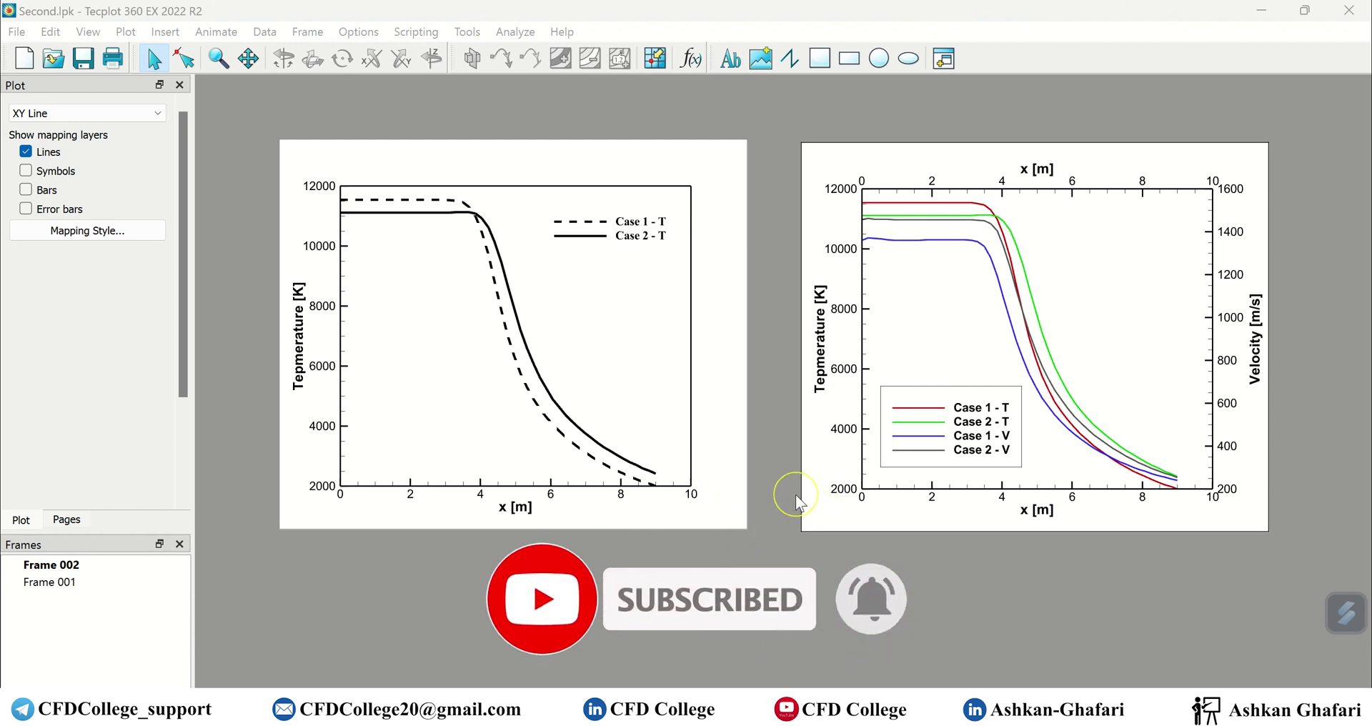
- Drag Frame 001's temperature plot to the bottom-left and centre Frame 002's dual-axis plot
click(1109, 135)
drag(1134, 138, 1026, 143)
click(622, 146)
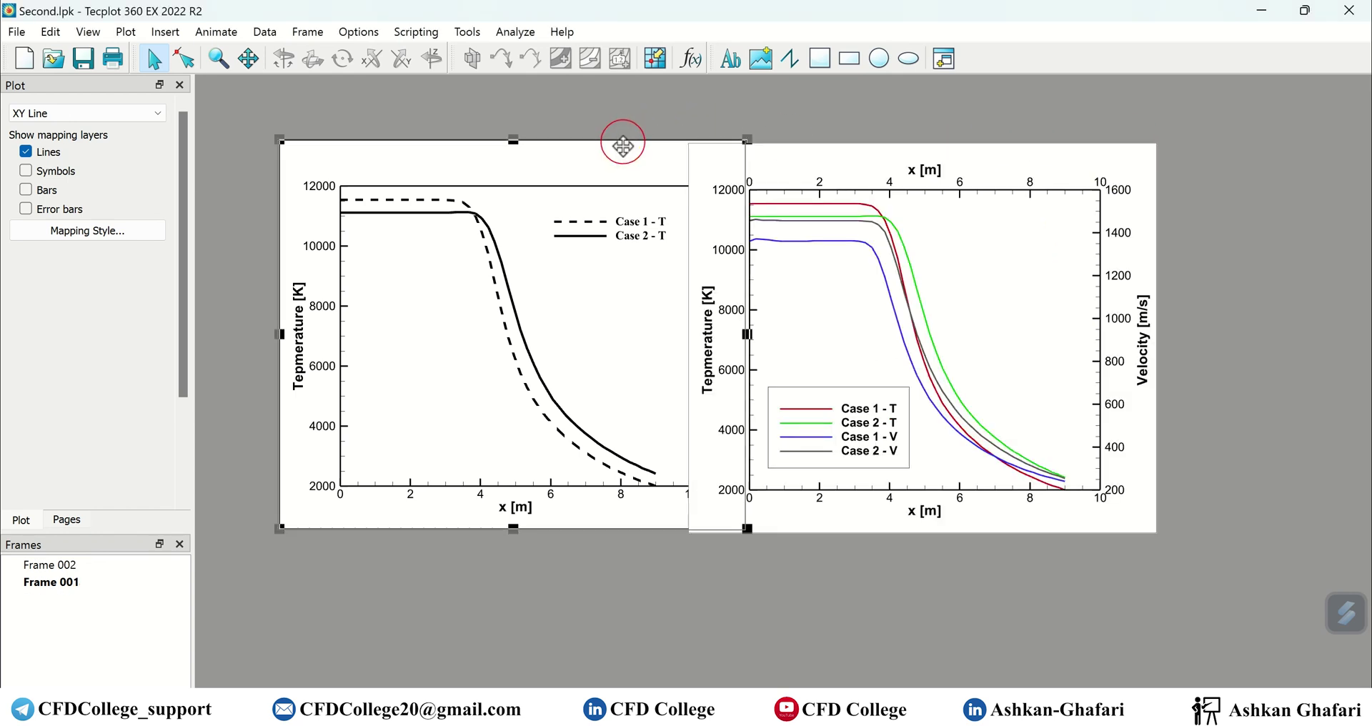
drag(623, 146, 376, 493)
click(642, 628)
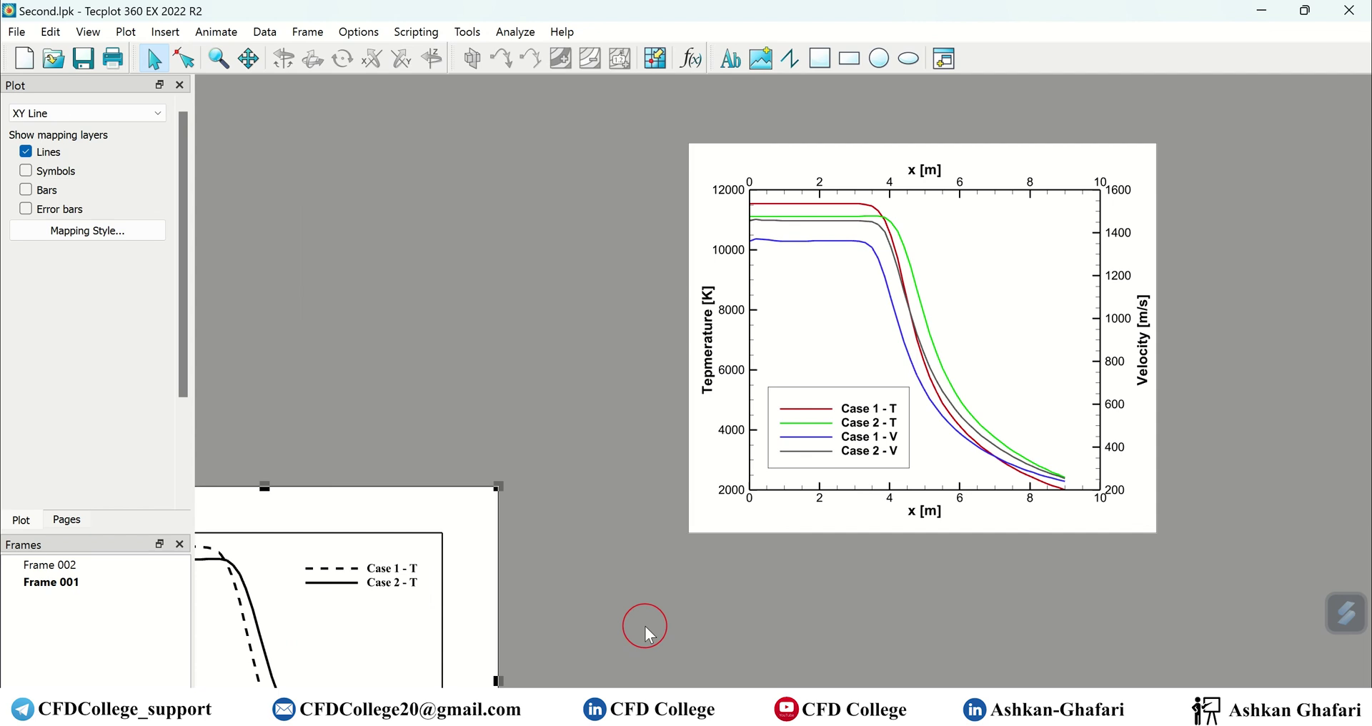
click(747, 529)
drag(745, 530, 633, 529)
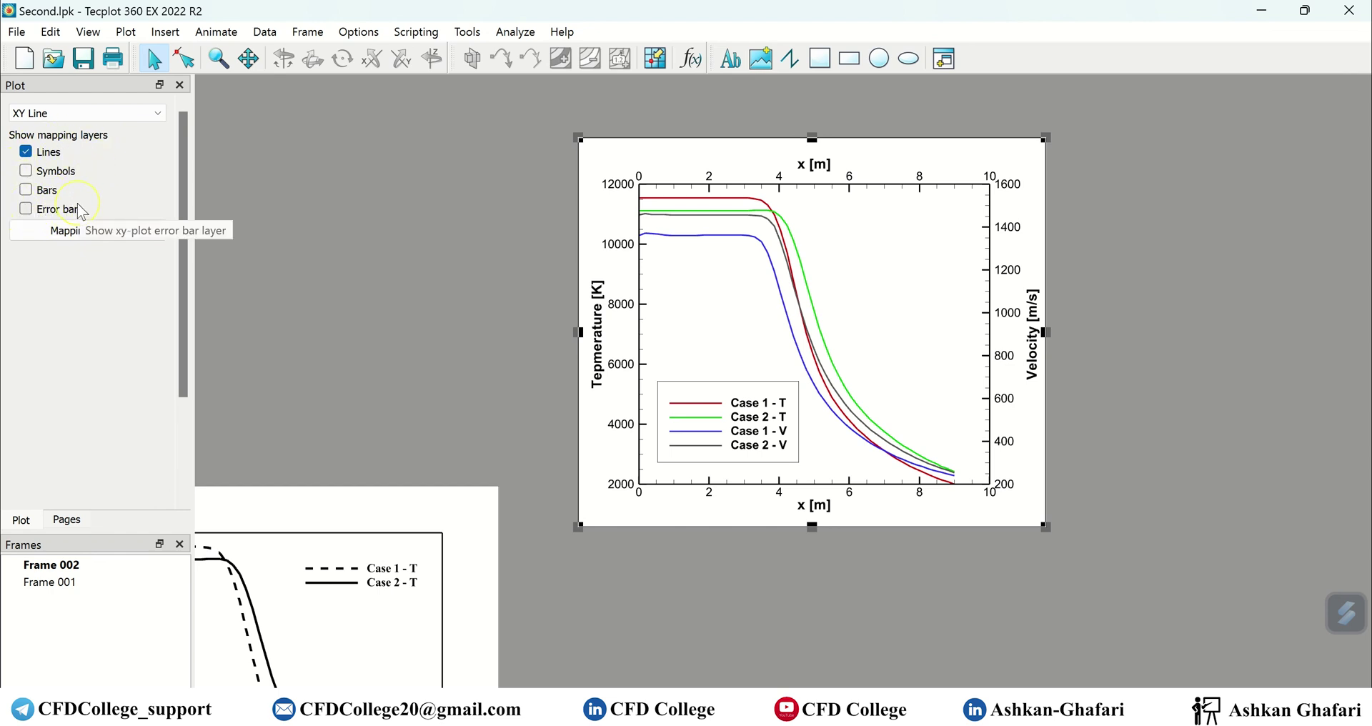
- Tick Symbols under Show mapping layers so square markers appear on all four curves
click(25, 171)
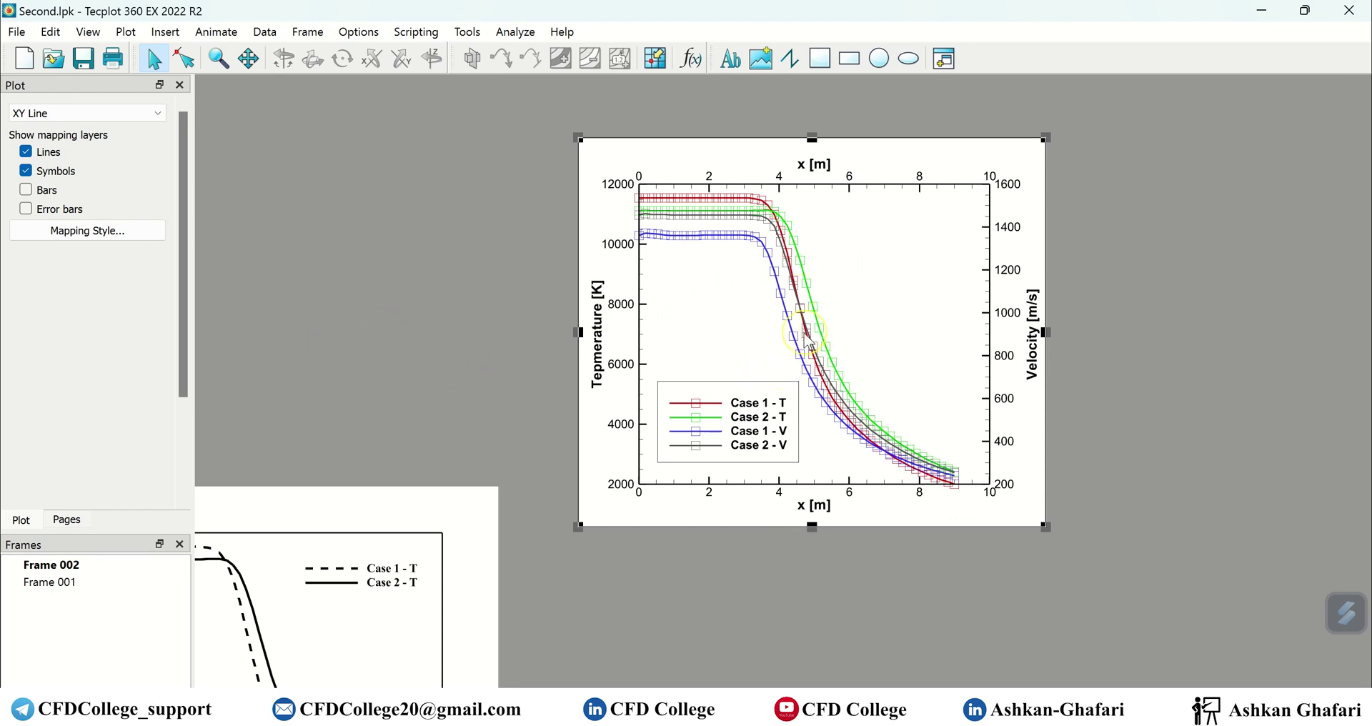
click(122, 232)
- Show Mapping Style's Symbols tab, widen the dialog and Map Name column, and shift the plot right
drag(629, 318, 255, 208)
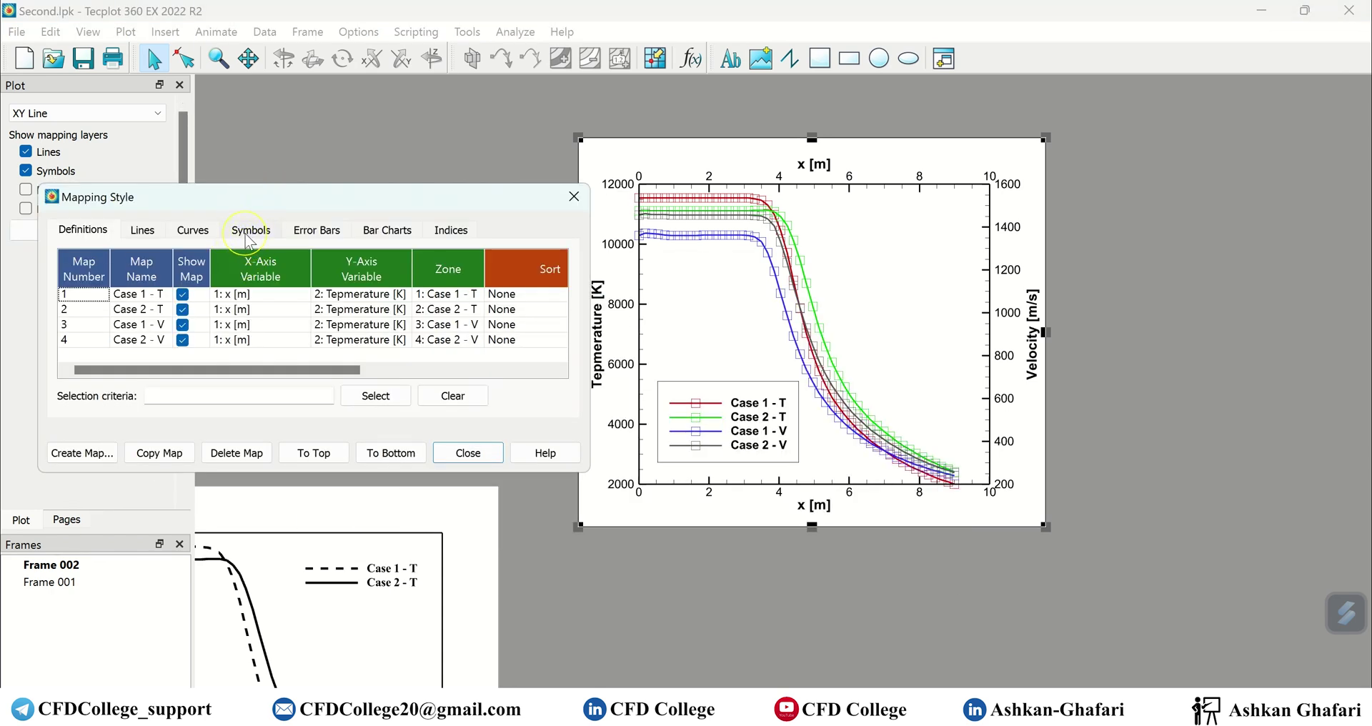
click(247, 236)
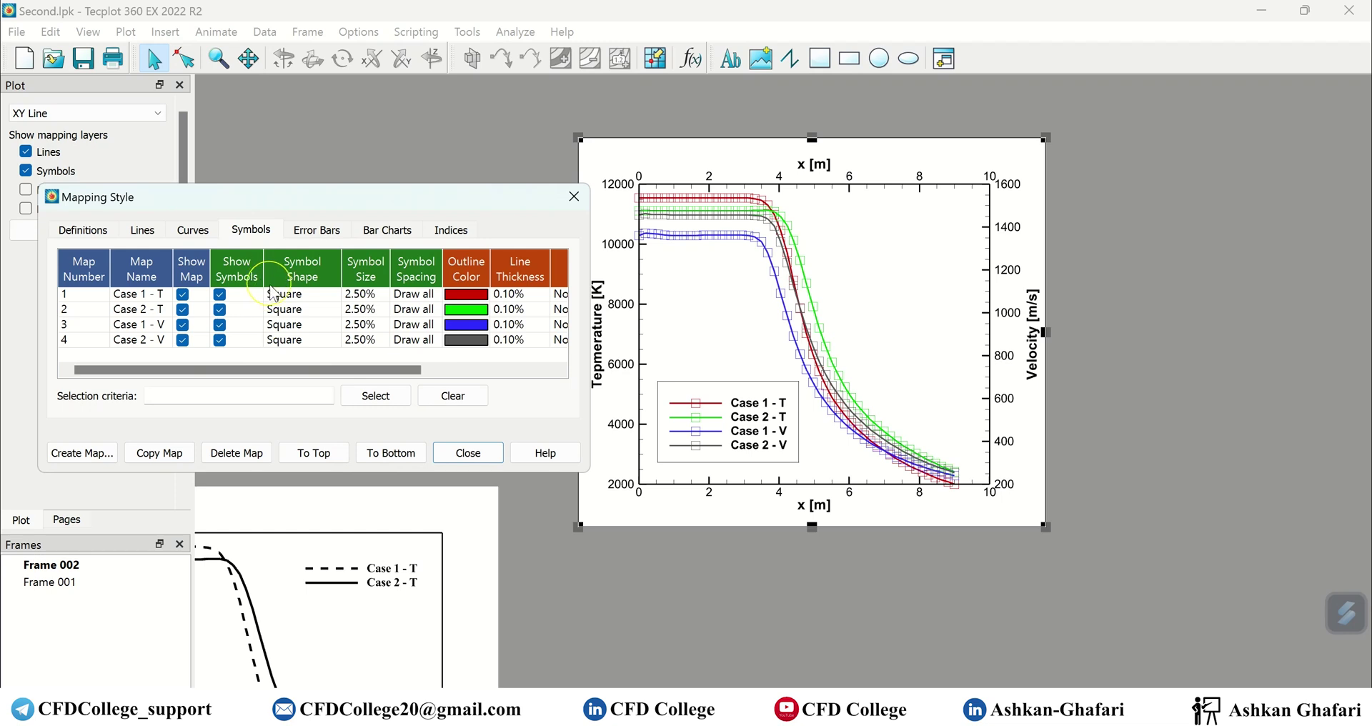
drag(593, 337, 714, 337)
drag(957, 139, 1210, 173)
drag(714, 278, 806, 275)
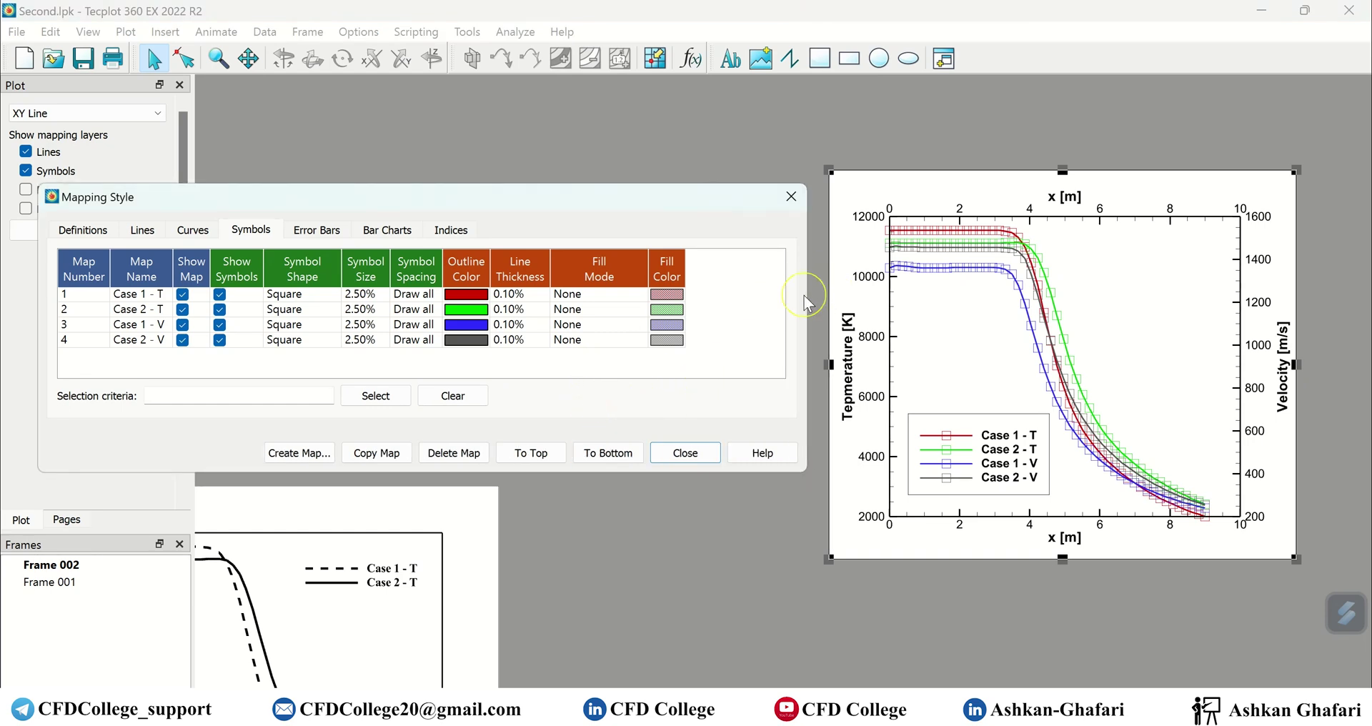
drag(806, 296, 695, 297)
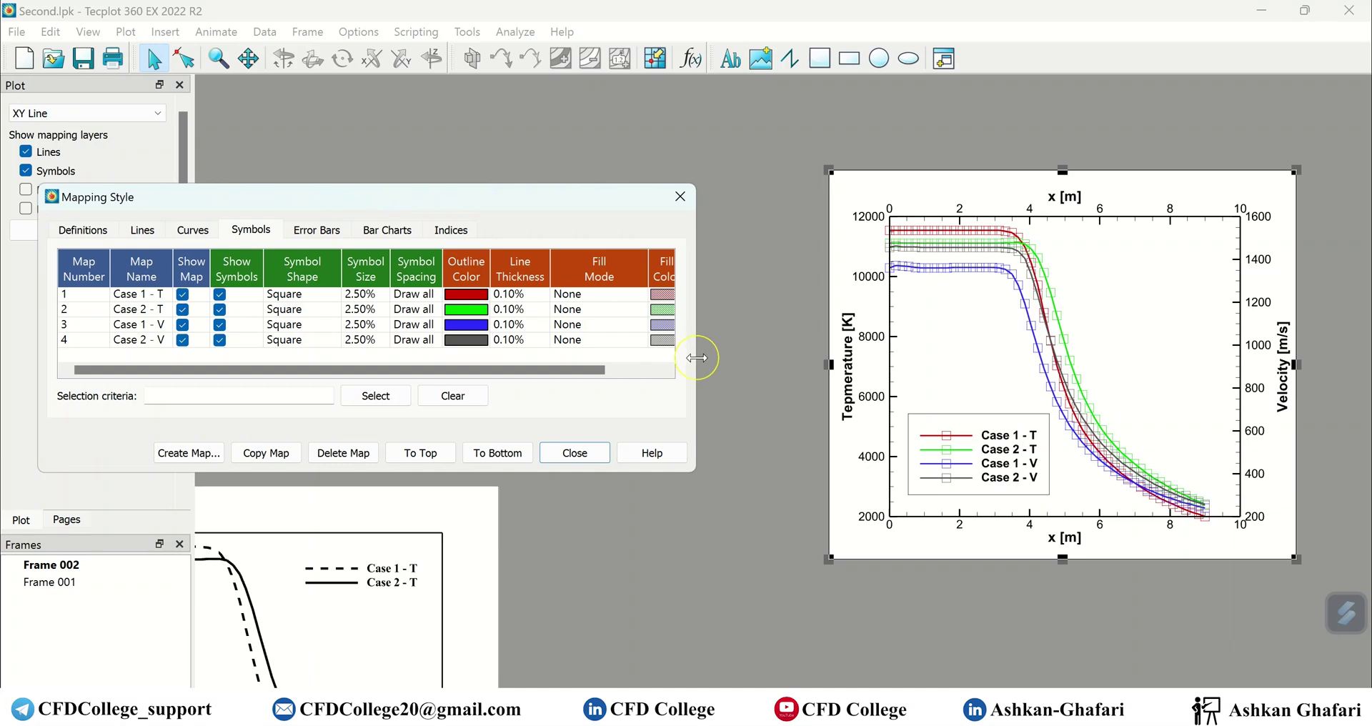
drag(697, 357, 762, 356)
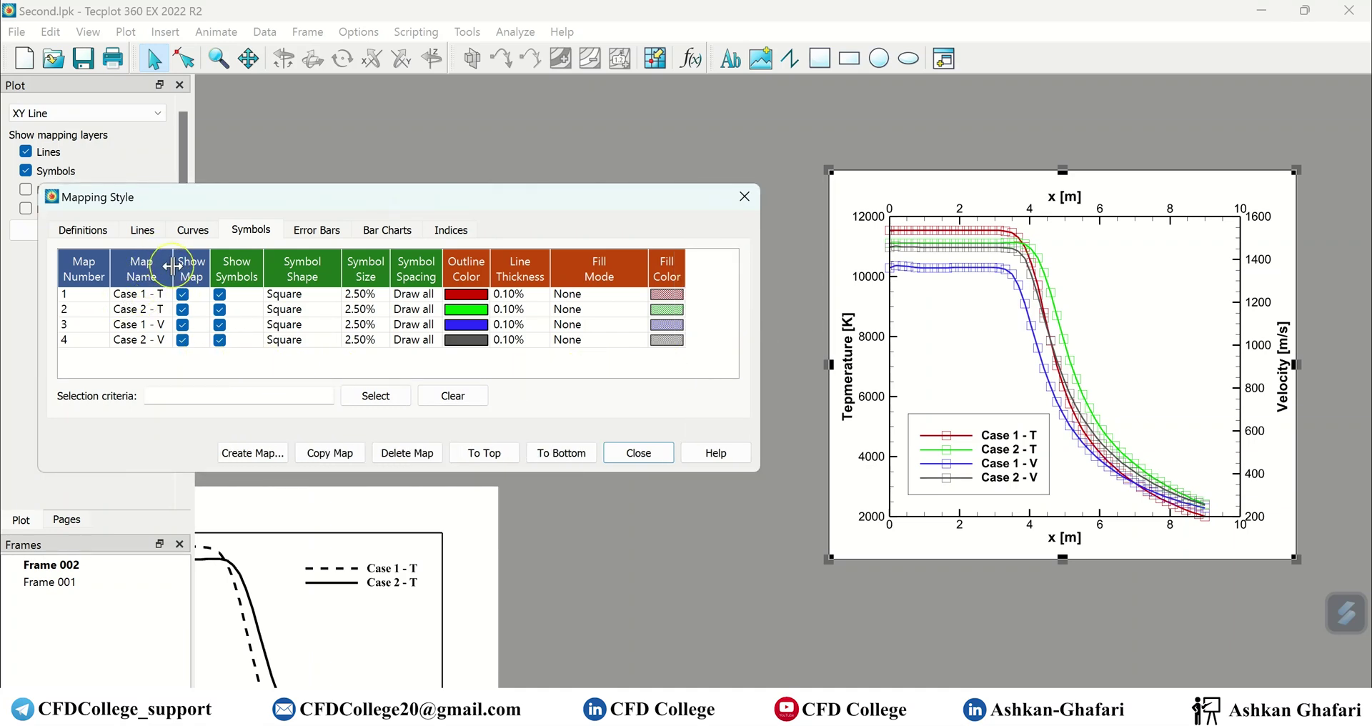
drag(173, 265, 195, 266)
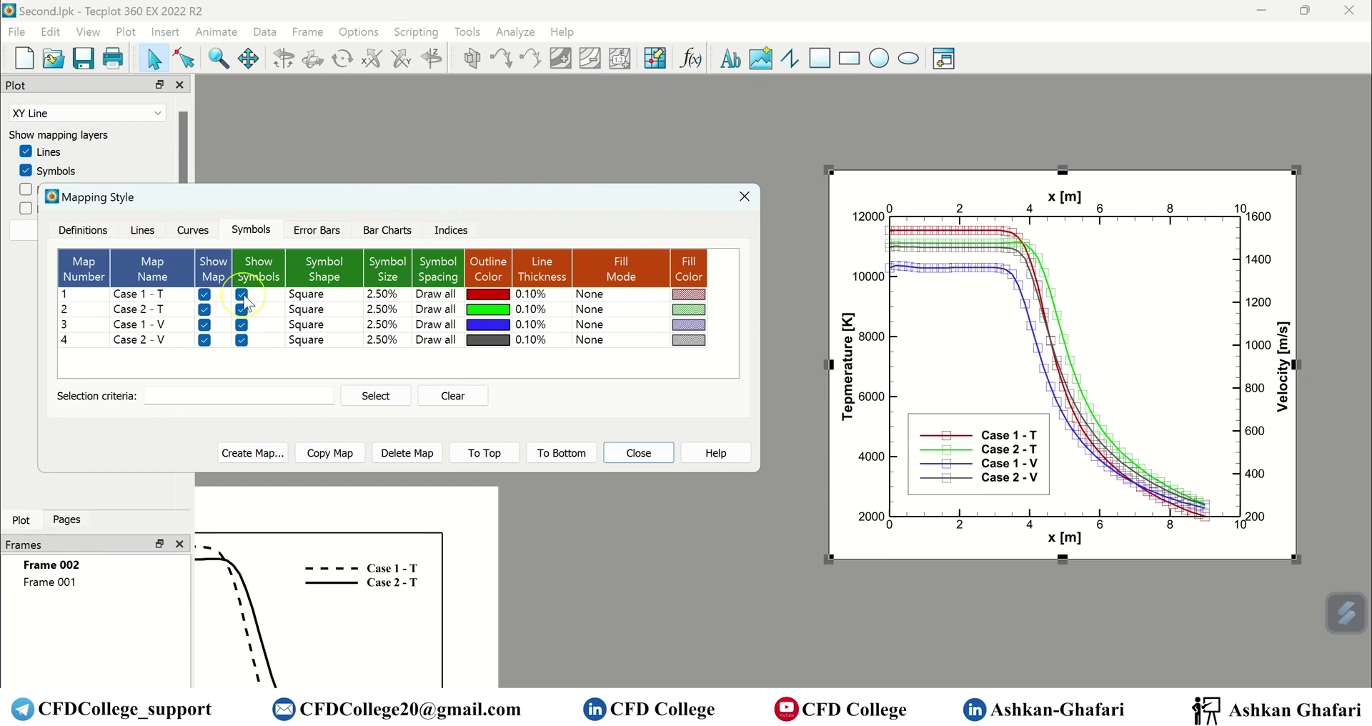
- Turn off symbols for Case 2 - T, Case 1 - V and Case 2 - V
click(773, 695)
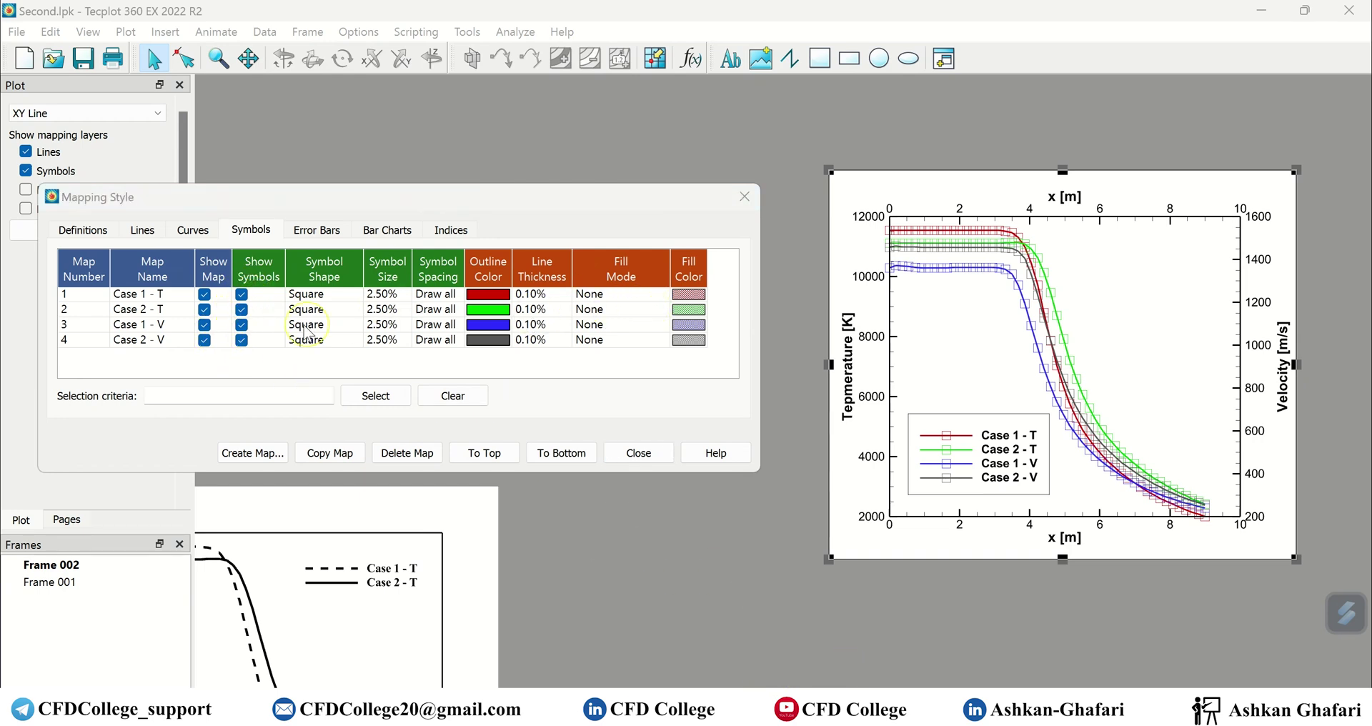
click(242, 309)
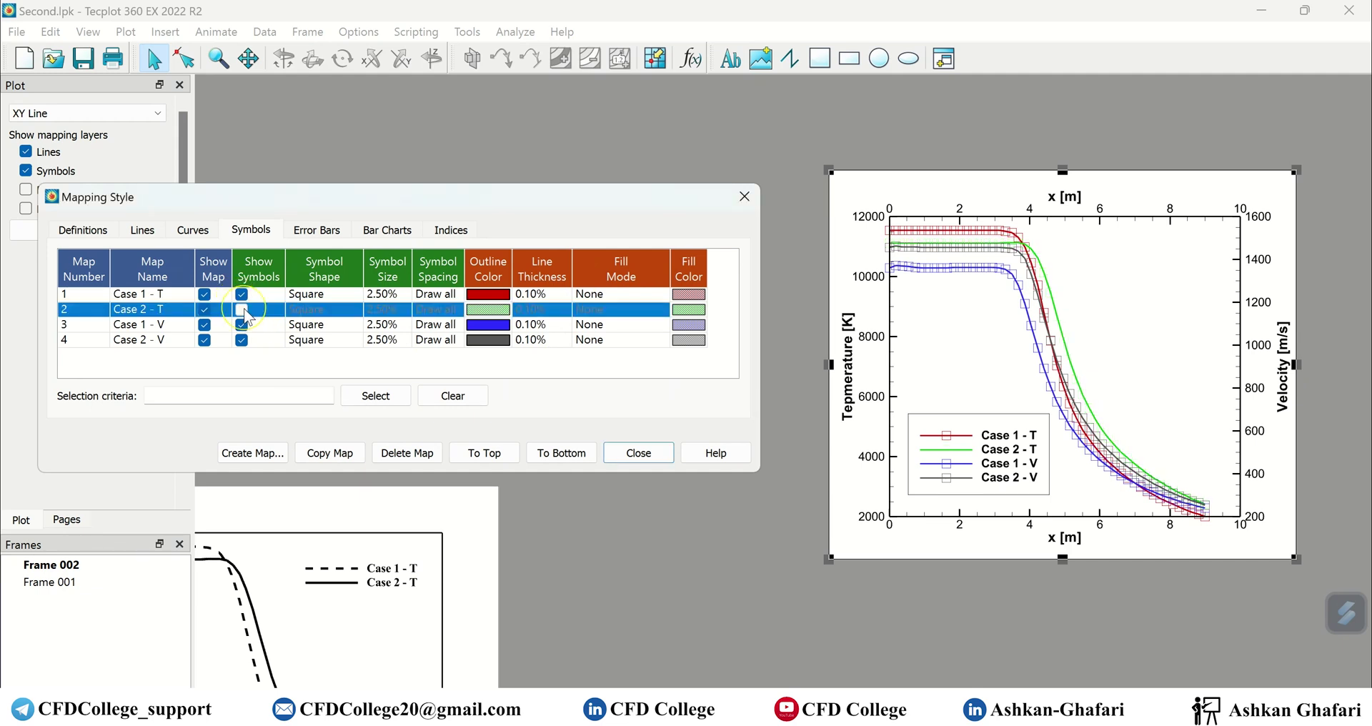
click(241, 324)
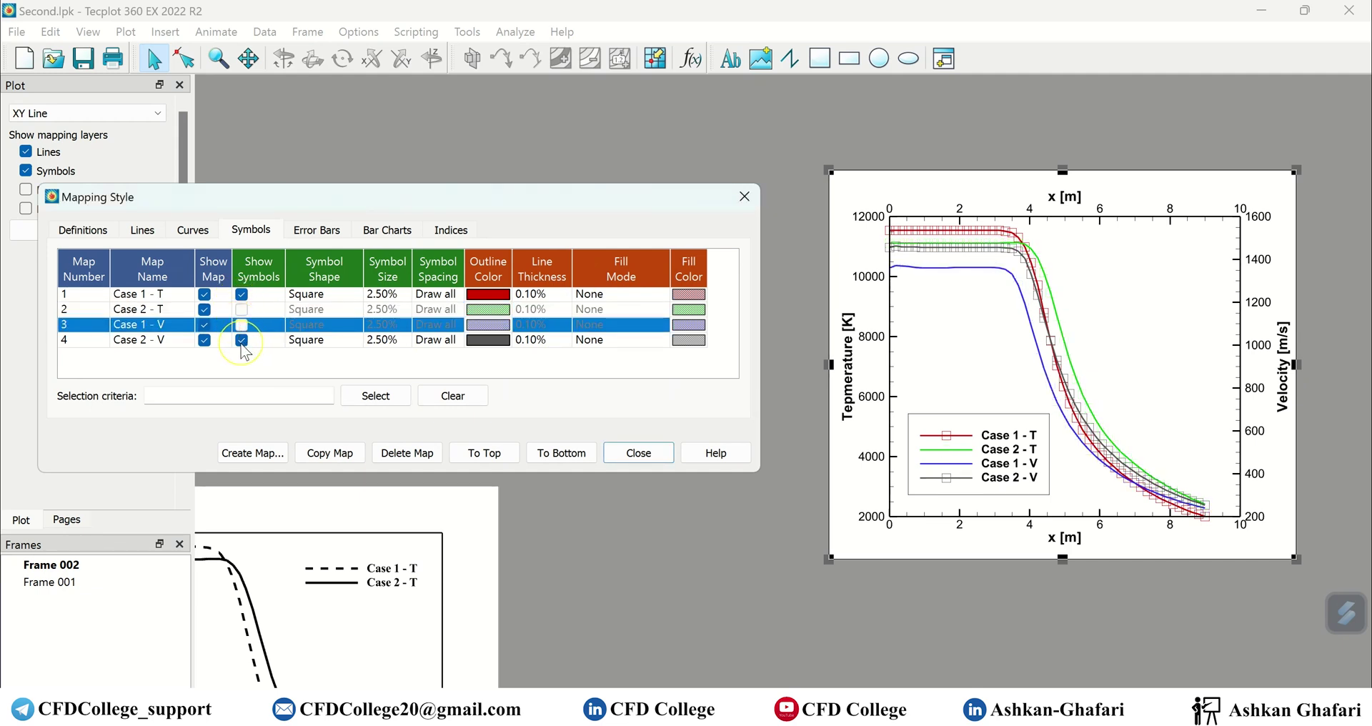
click(242, 340)
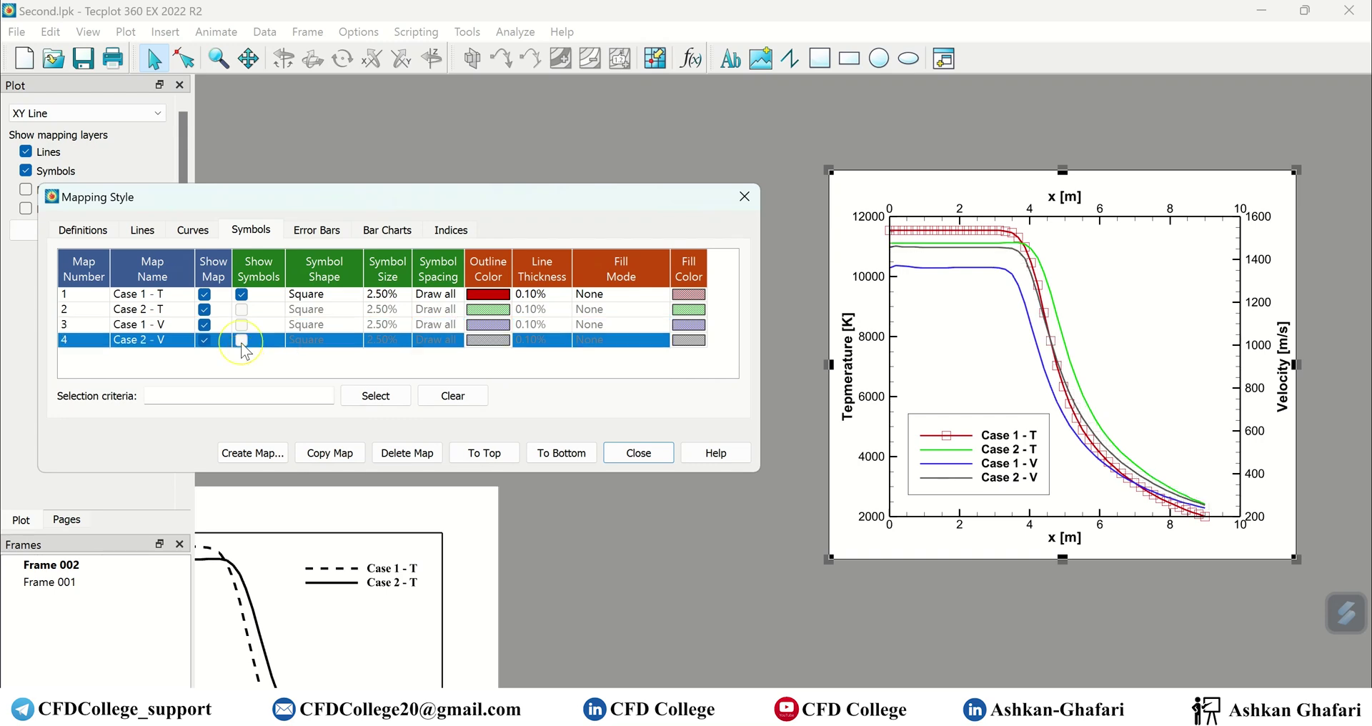
click(331, 297)
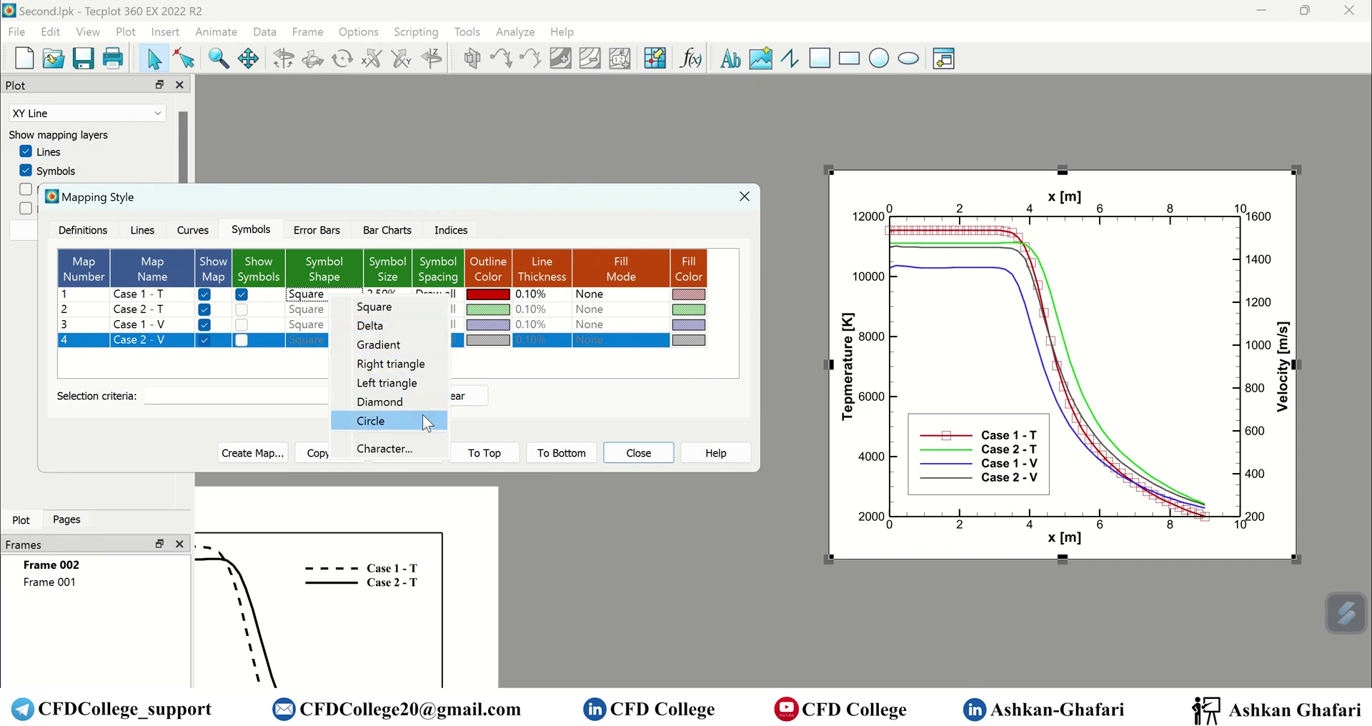
- Try Delta triangle markers, first on Case 2 - V, then on Case 1 - T
click(407, 450)
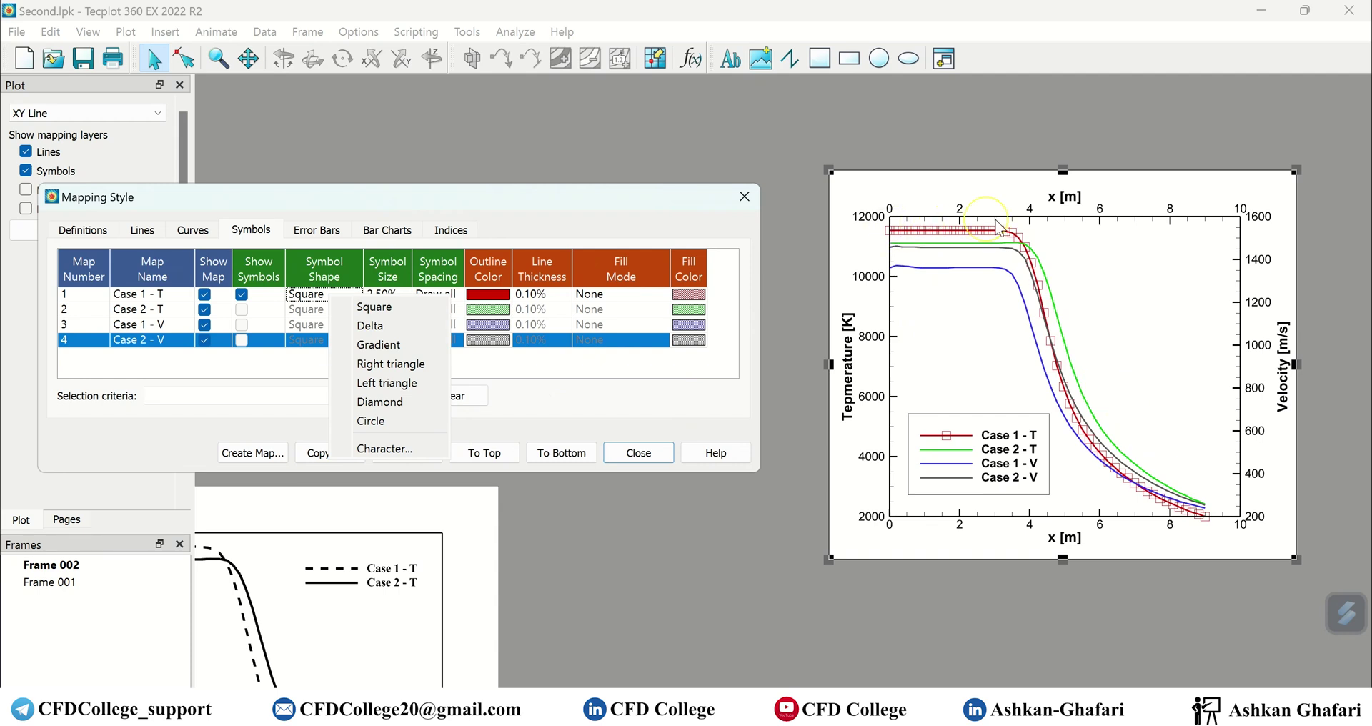
click(392, 327)
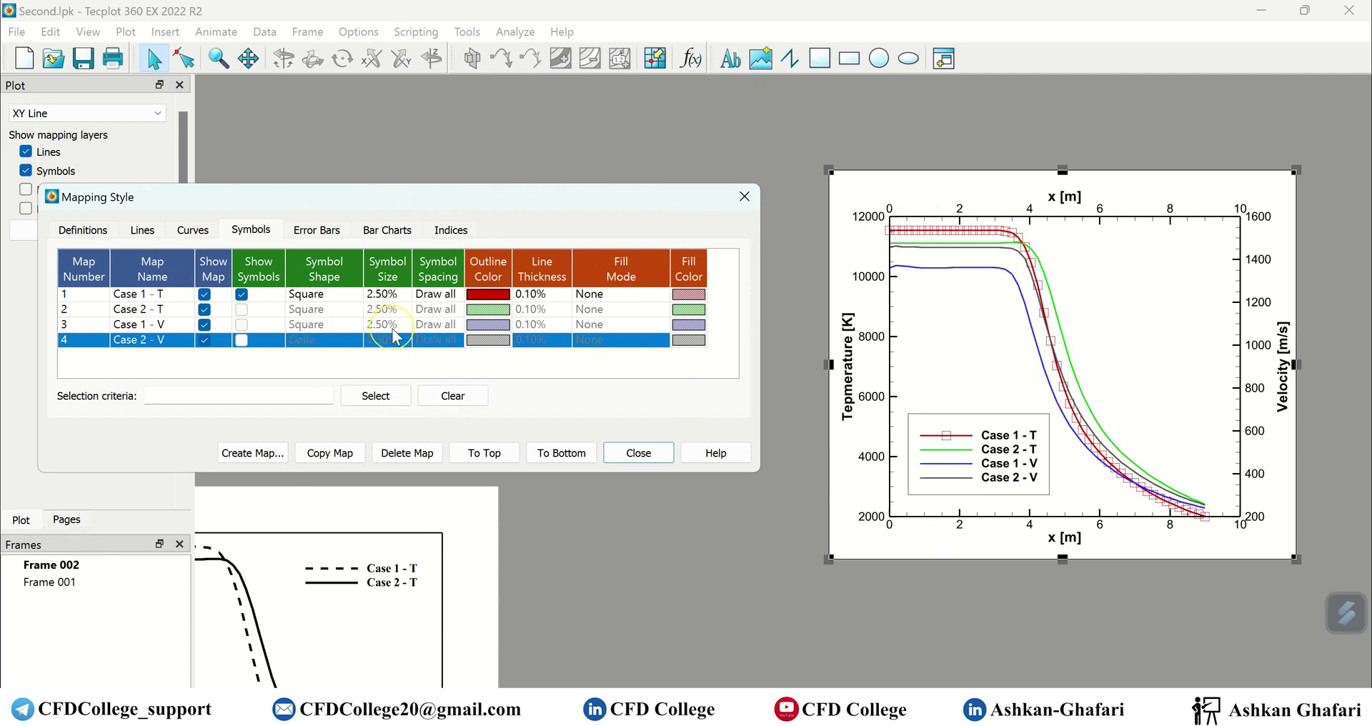
click(324, 294)
click(324, 269)
click(385, 323)
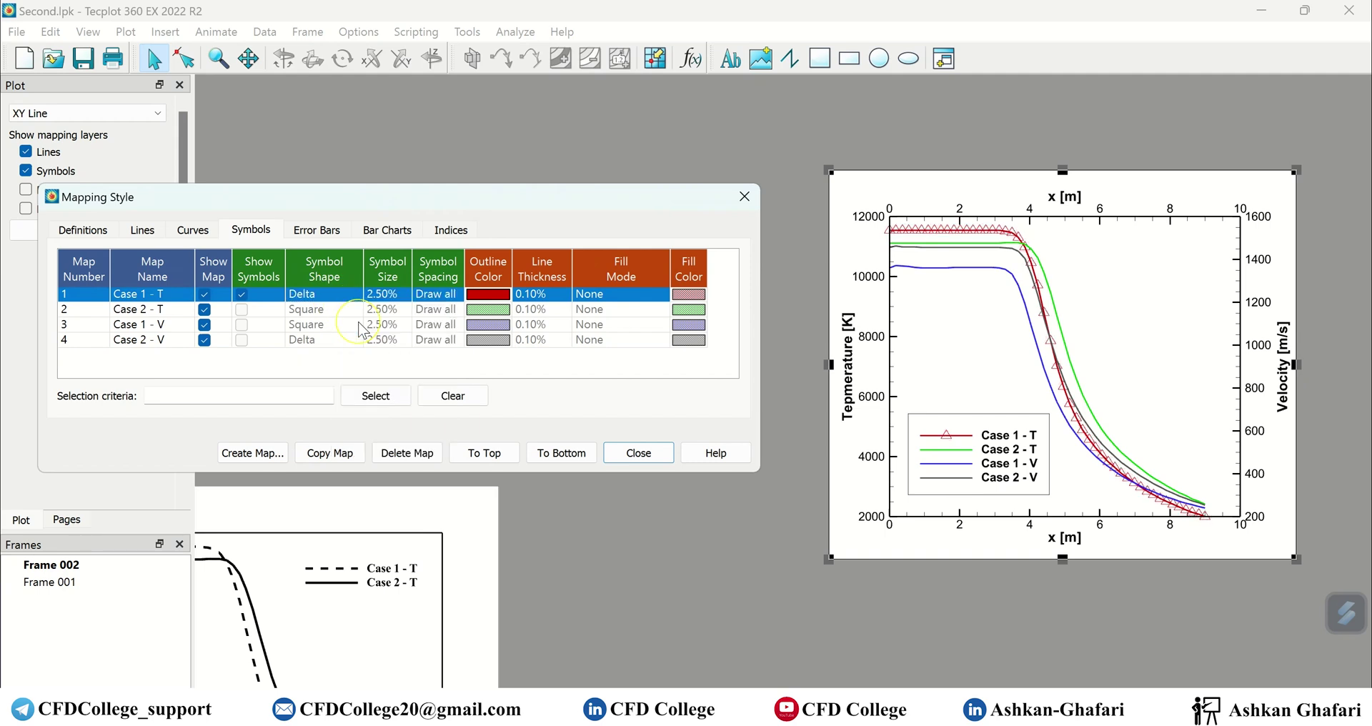
- Cycle Case 1 - T markers through inverted triangles and diamonds, settling on circles
click(368, 293)
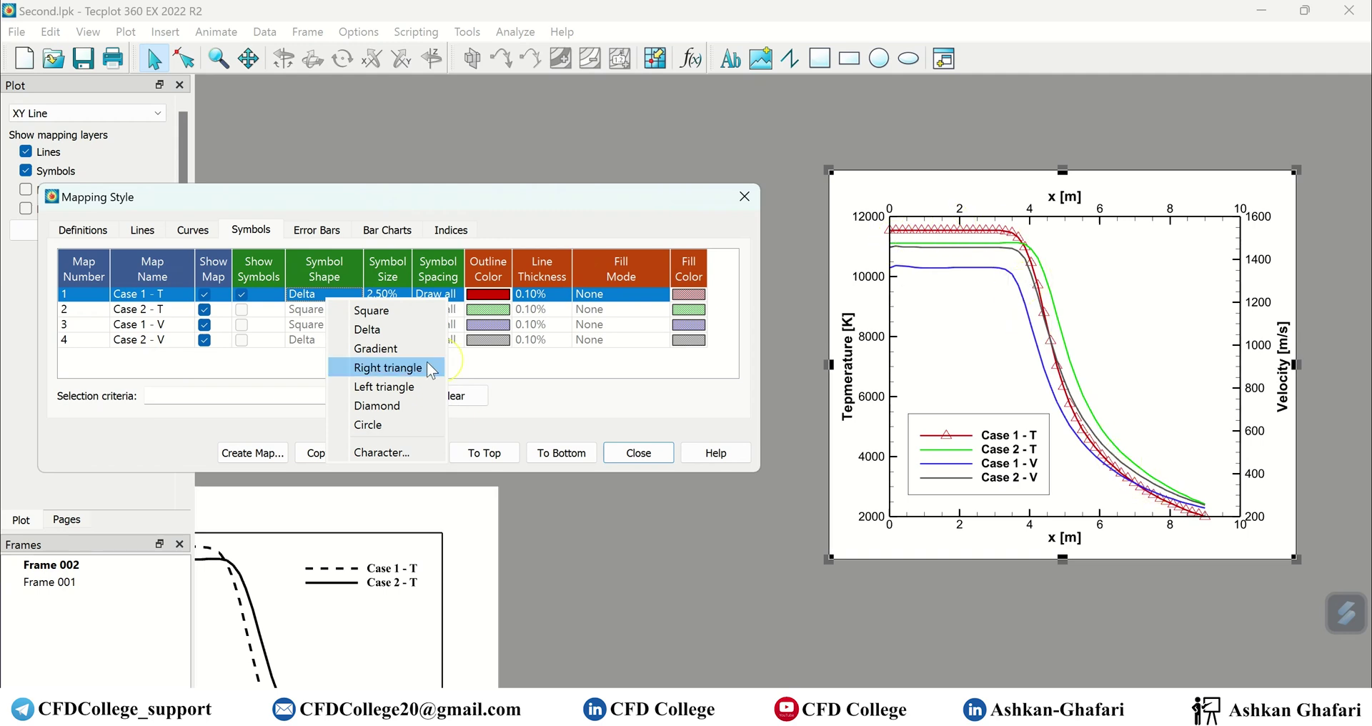
click(384, 355)
click(336, 294)
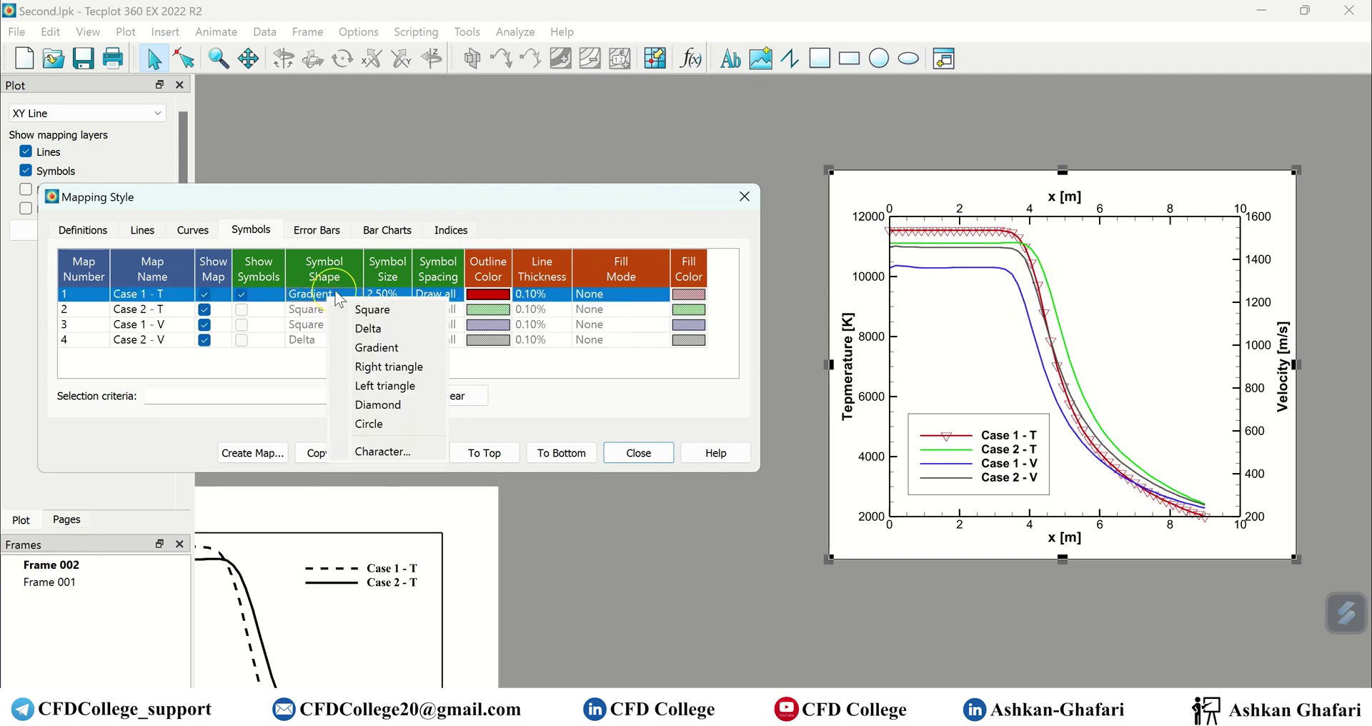
click(372, 404)
click(332, 293)
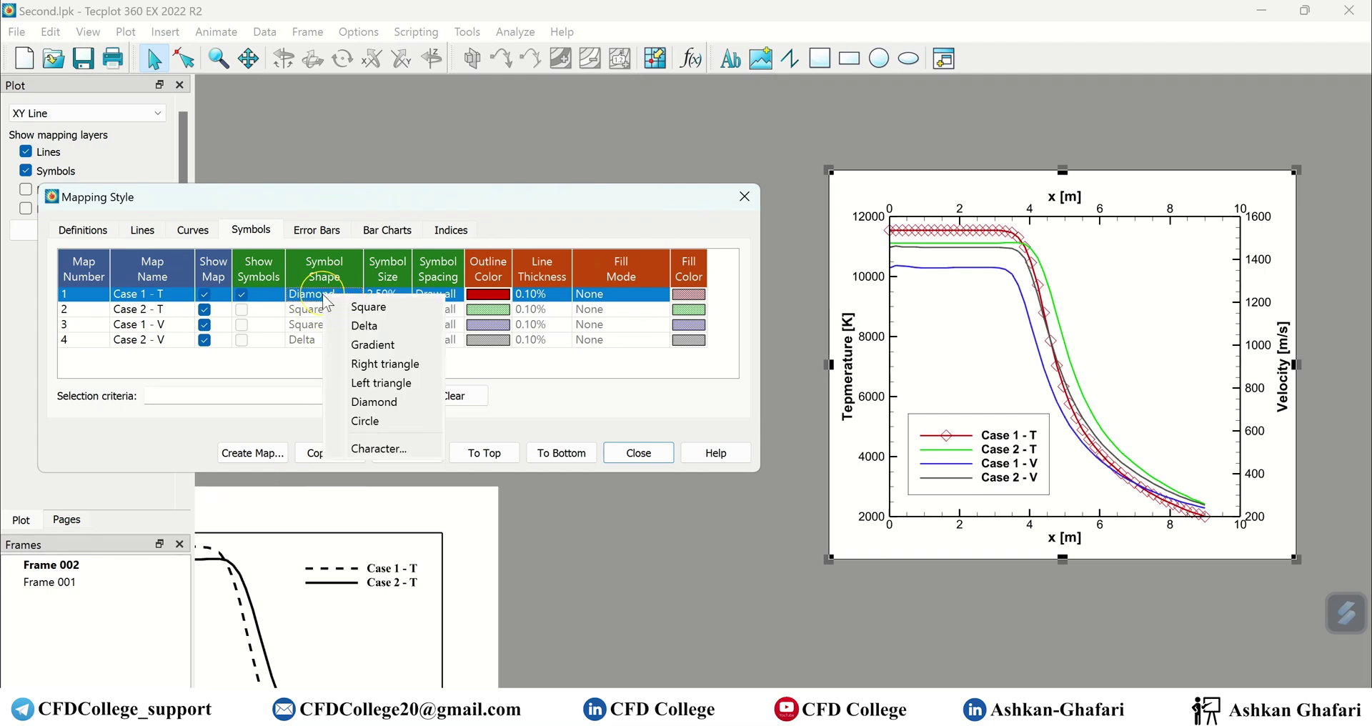
click(362, 422)
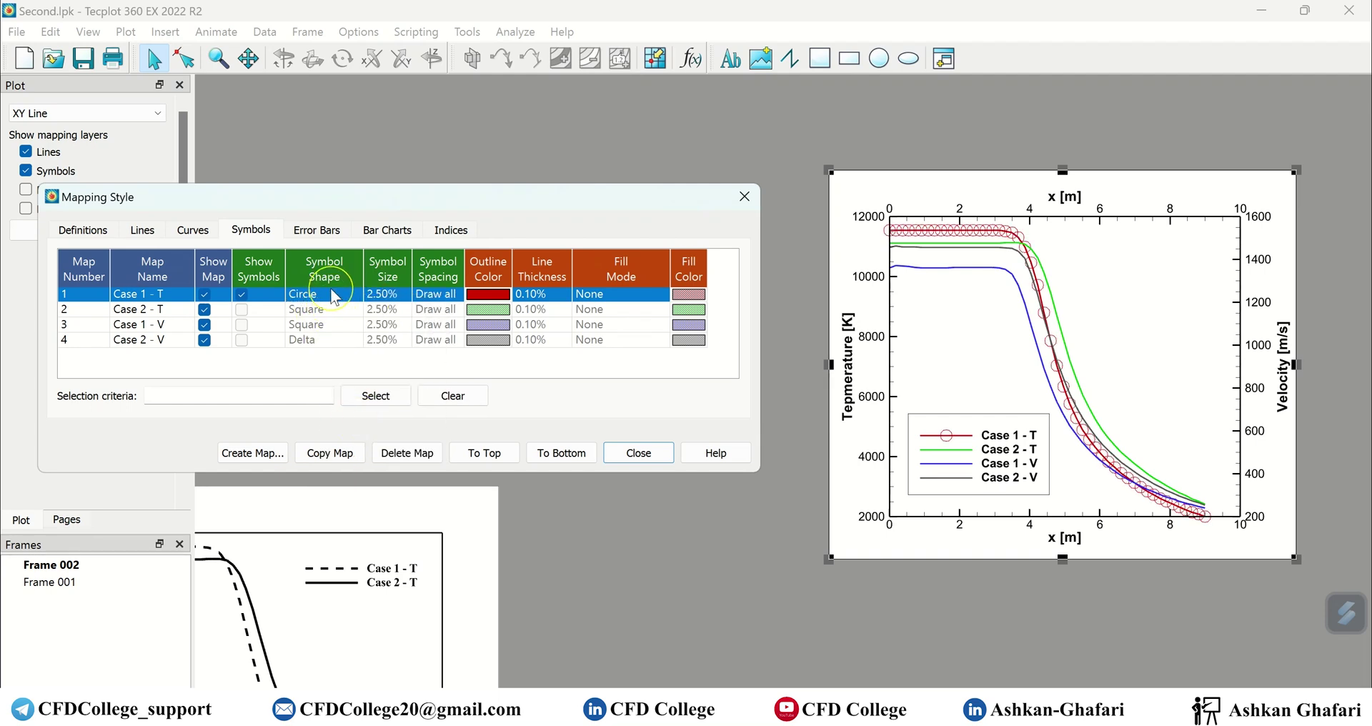
click(330, 294)
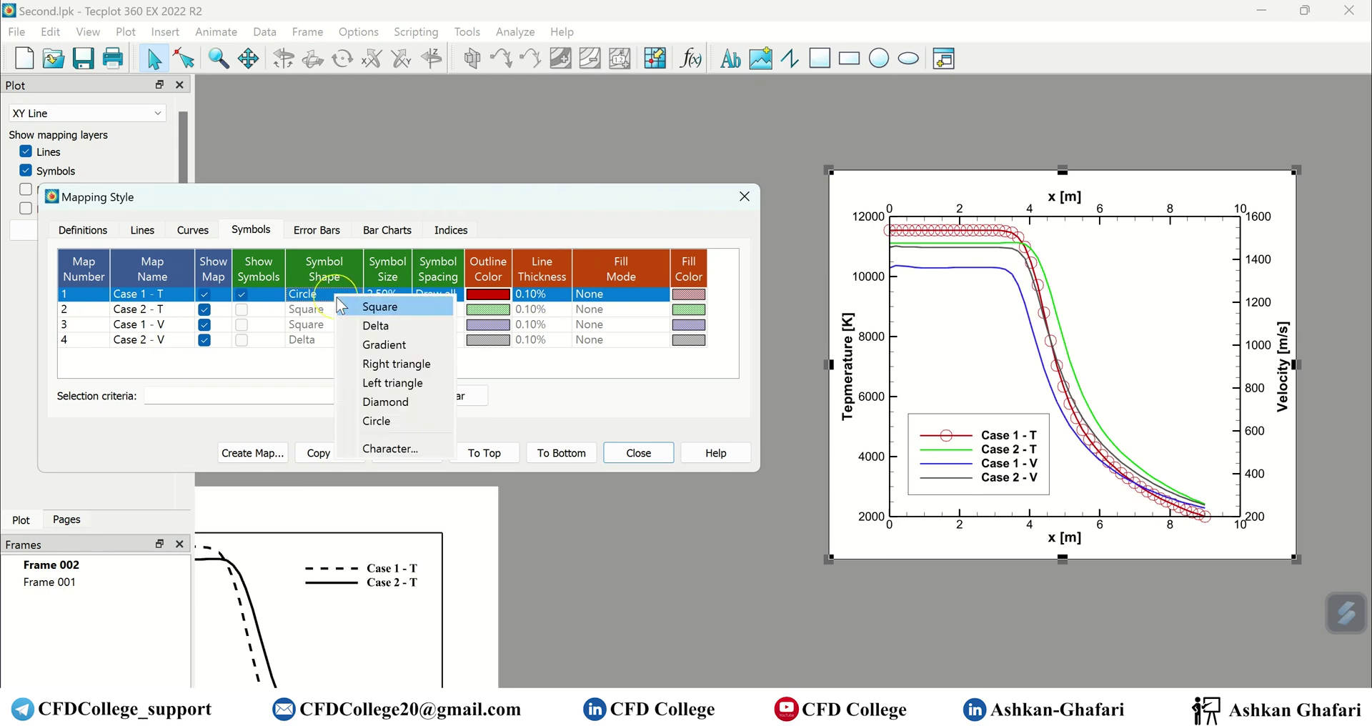
click(413, 449)
- Try a Greek-set beta character (b) as the Case 1 - T marker
drag(411, 276, 466, 416)
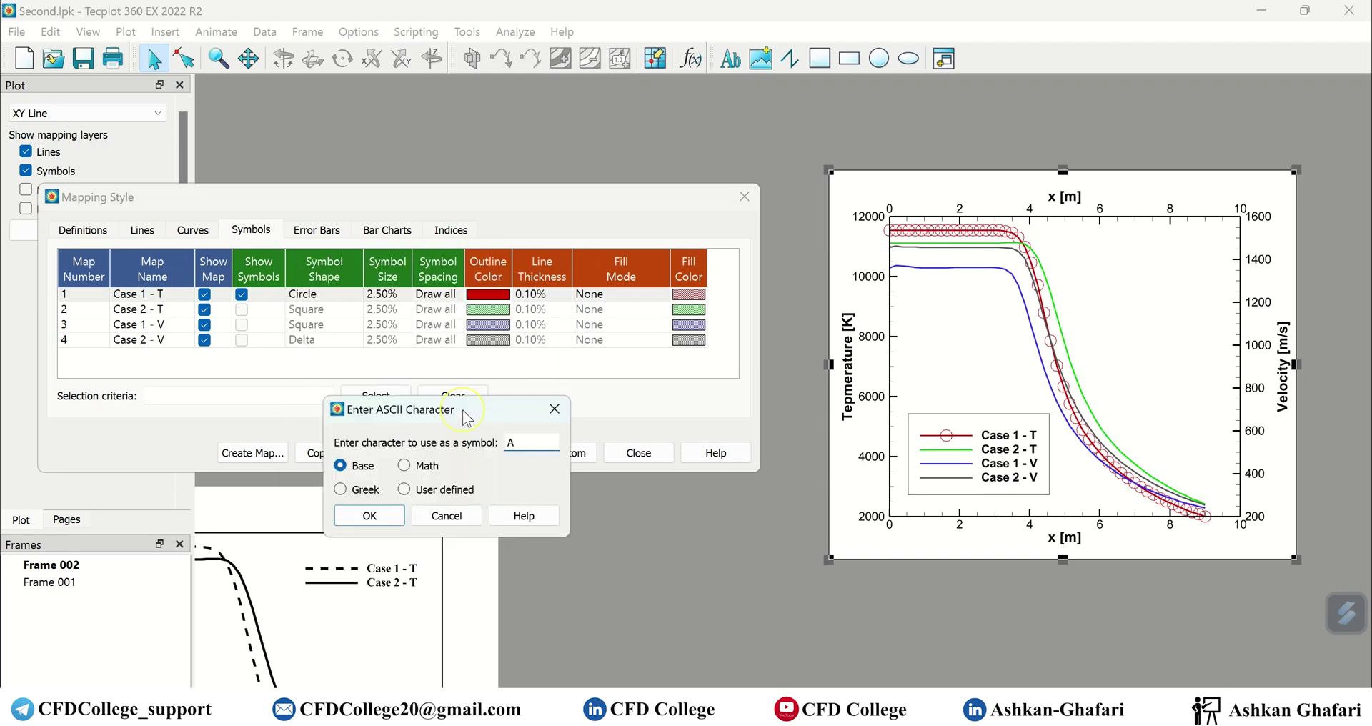
click(768, 698)
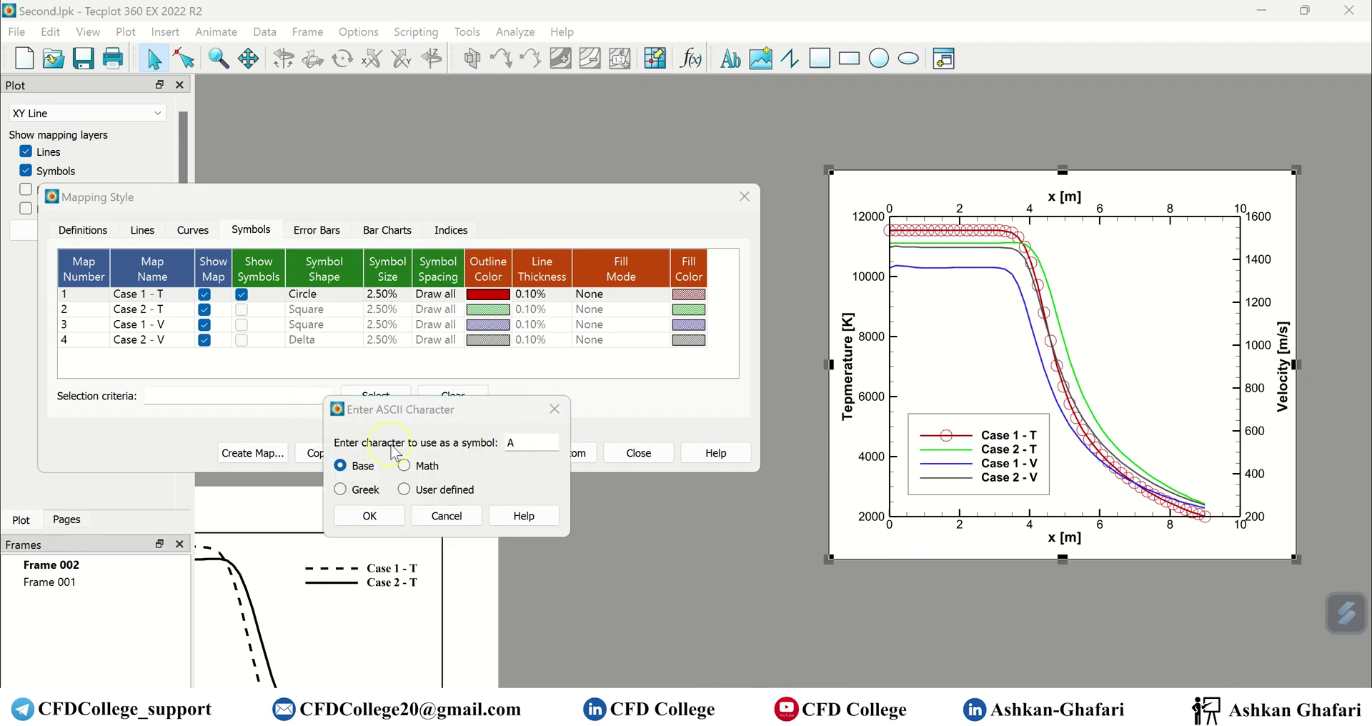
click(772, 700)
click(488, 446)
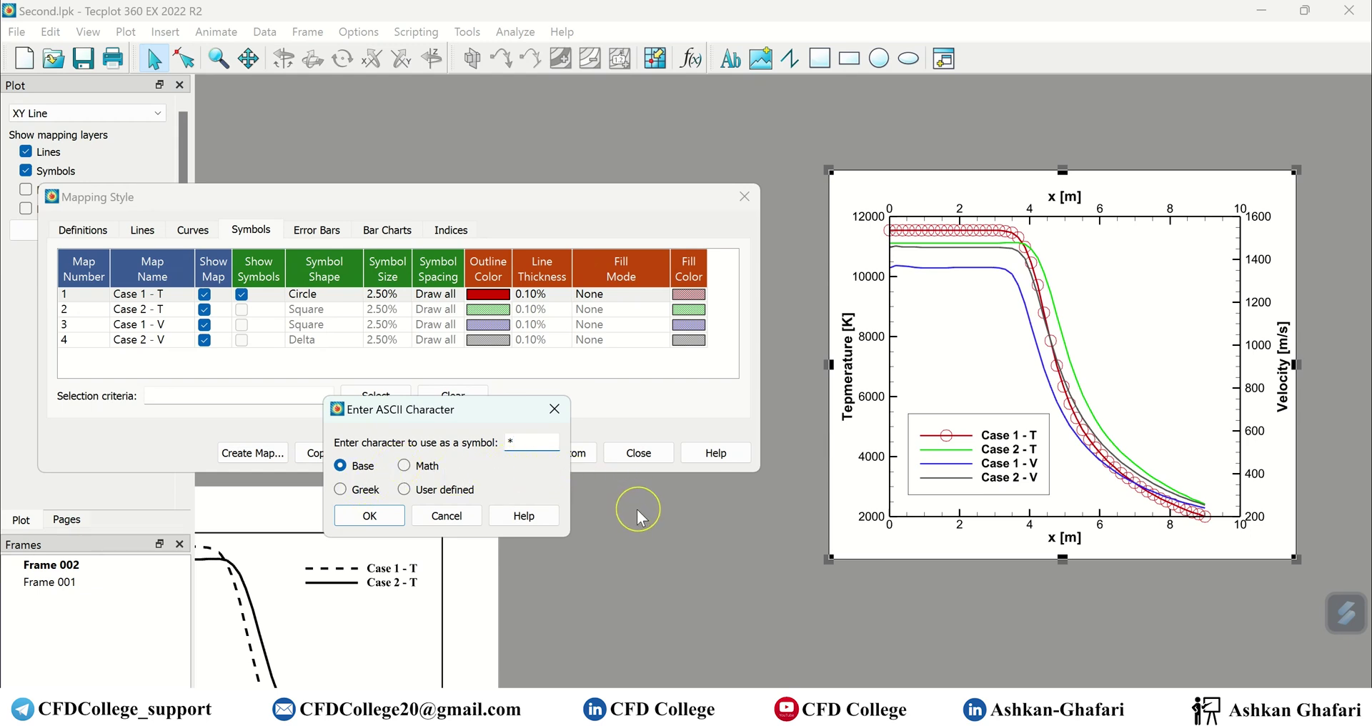
click(341, 491)
click(527, 440)
double_click(527, 440)
text(b)
click(366, 517)
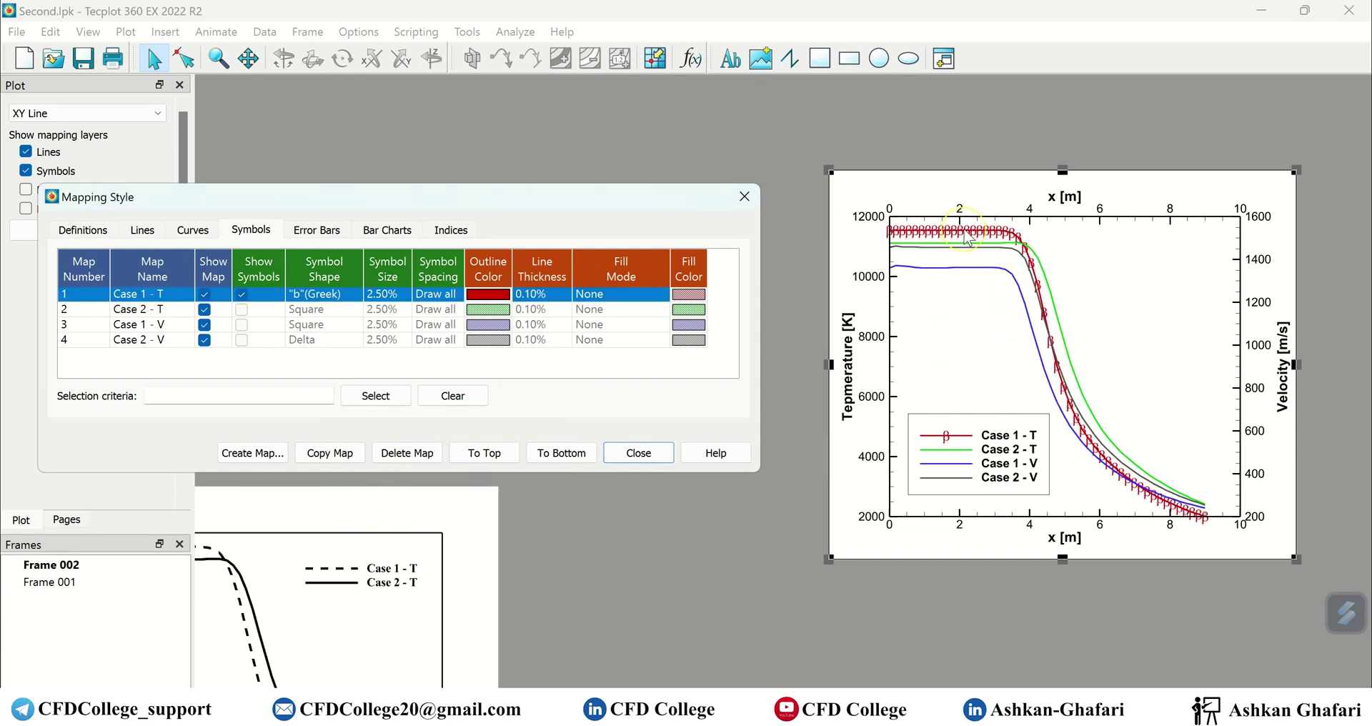
- Replace it with a Base-set asterisk (*) character marker on Case 1 - T
click(357, 294)
click(371, 444)
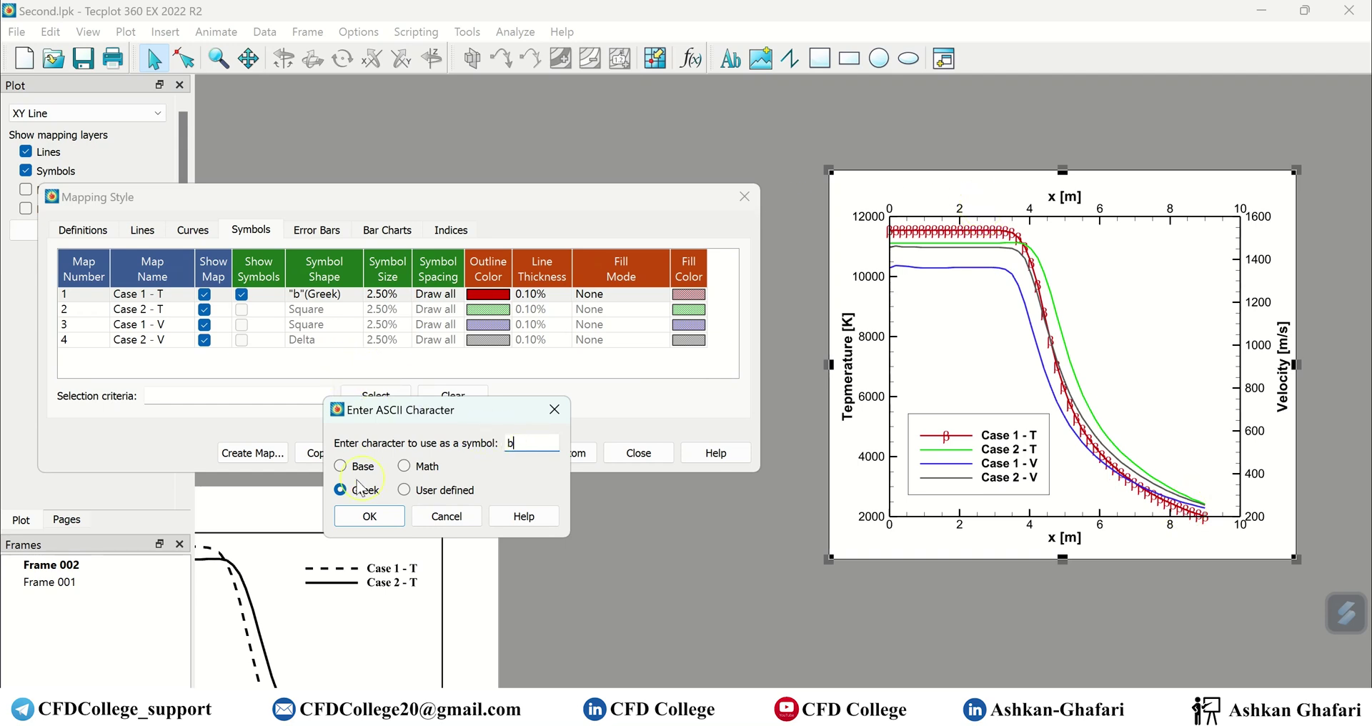
click(341, 466)
double_click(513, 443)
text(*)
click(370, 516)
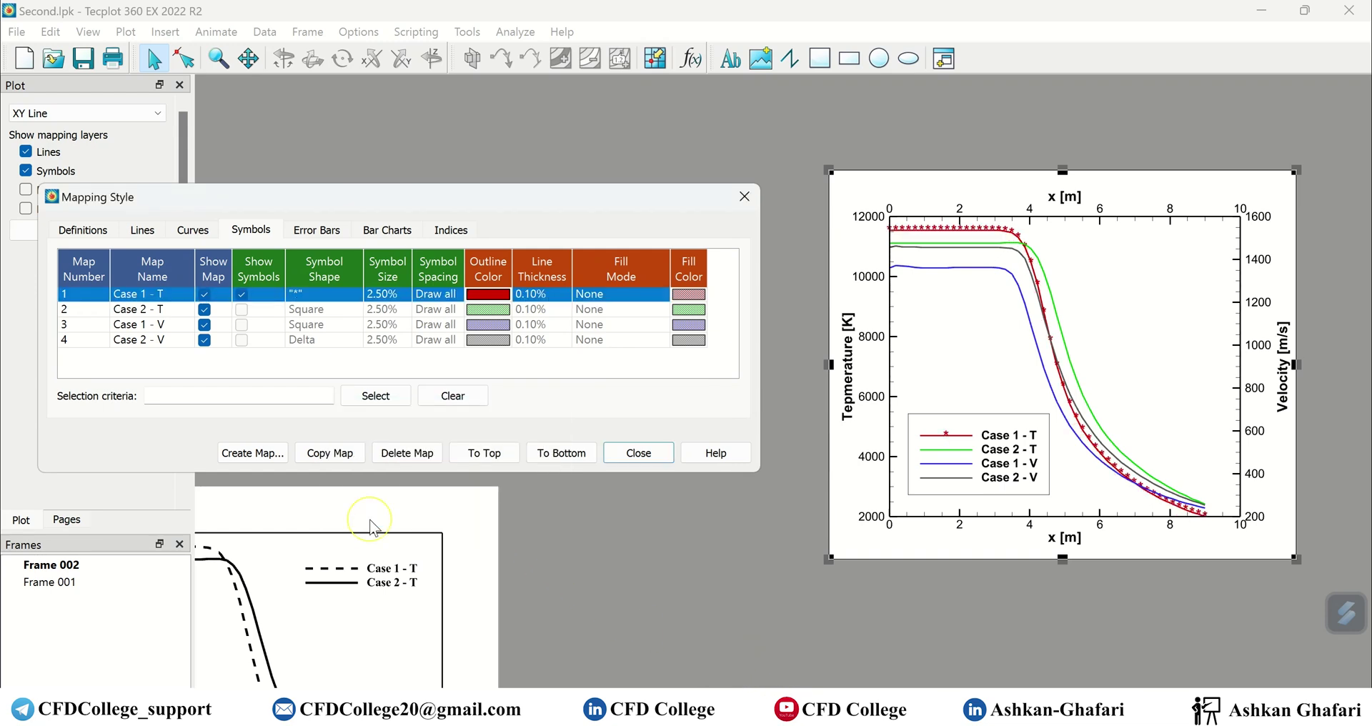
- Switch Case 1 - T markers to circles, then try the letter 'A' as a character marker
click(343, 294)
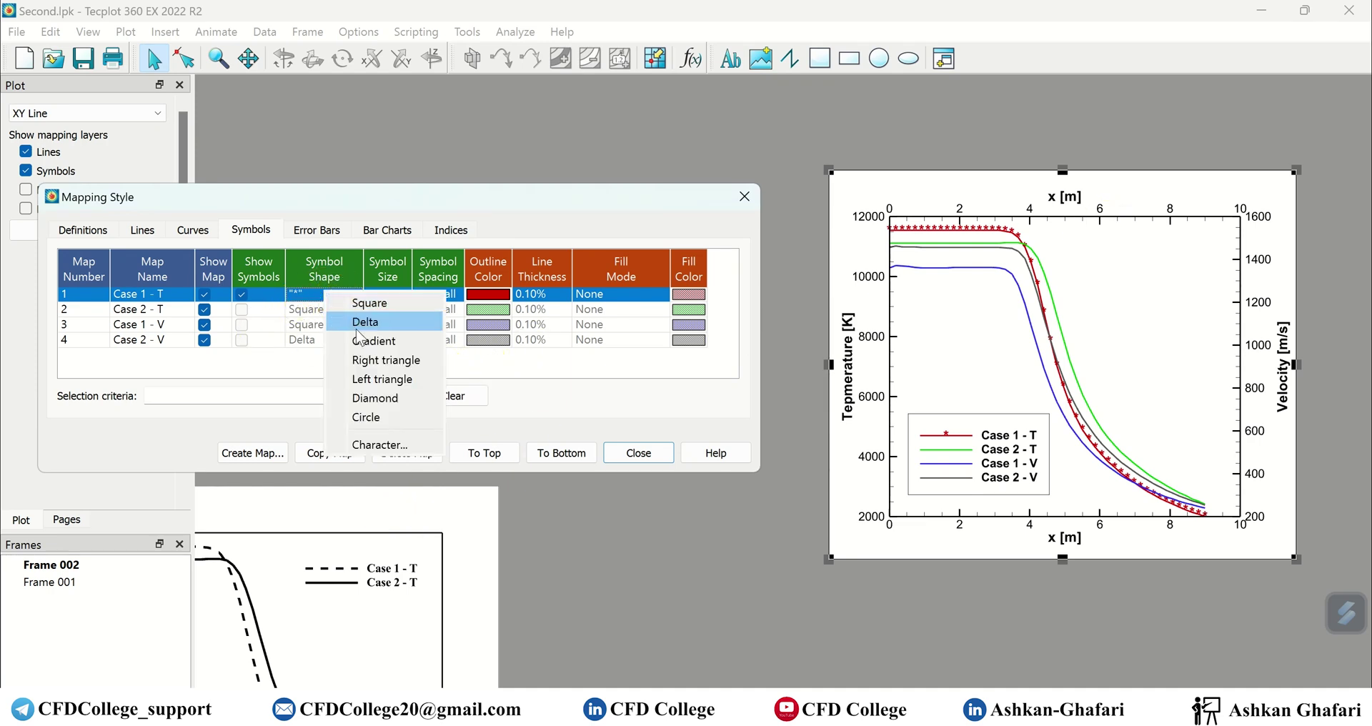
click(379, 416)
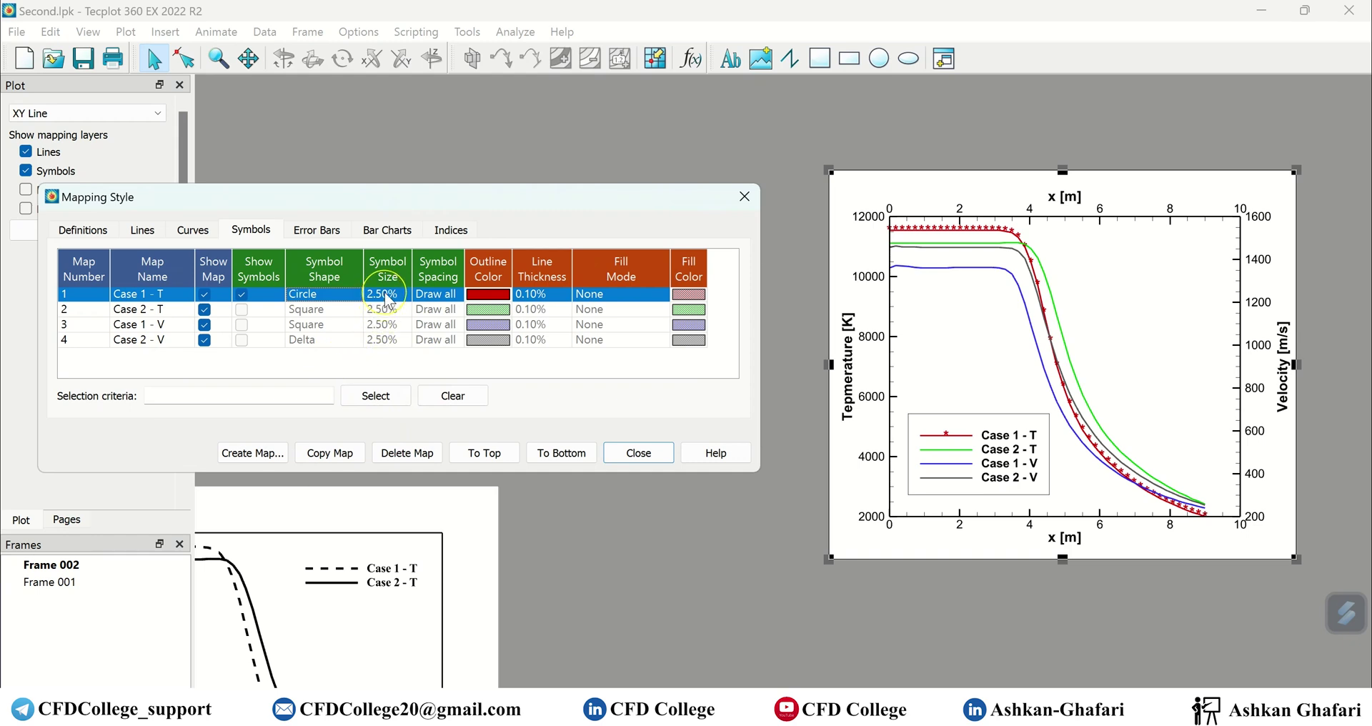
click(336, 294)
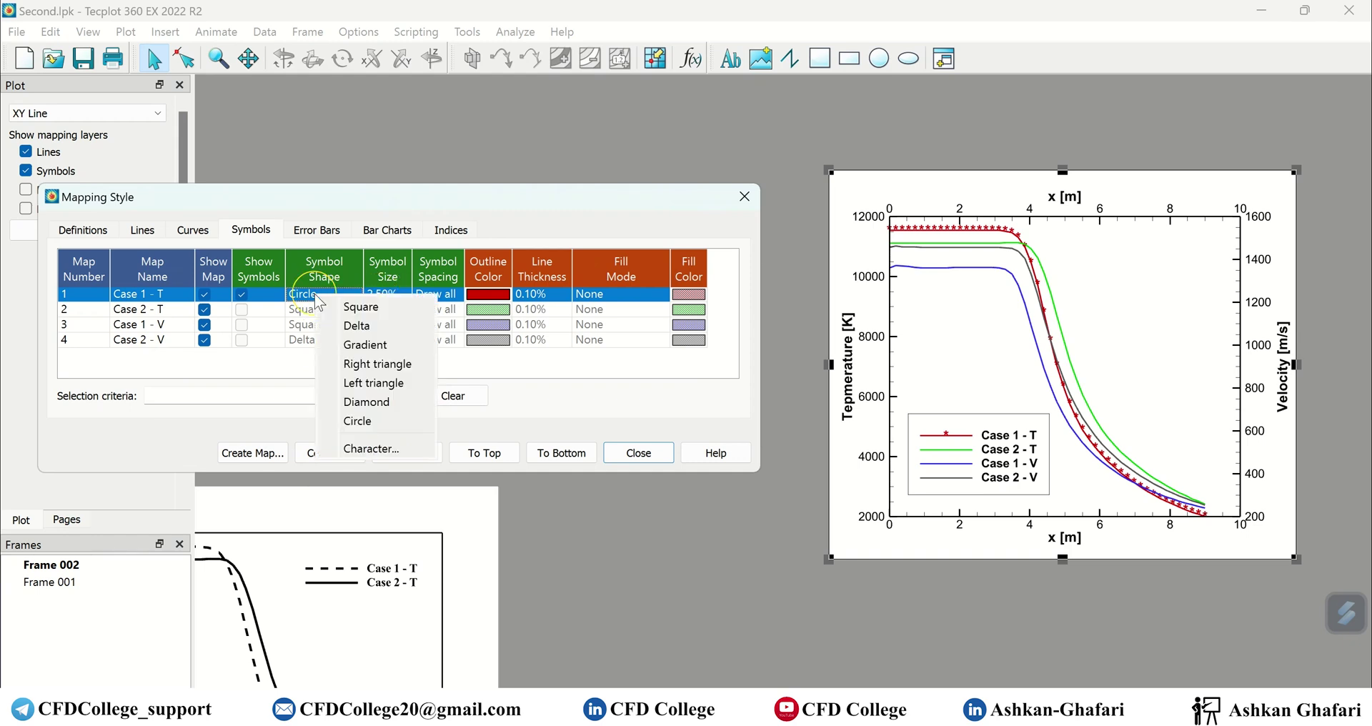
click(375, 449)
double_click(521, 444)
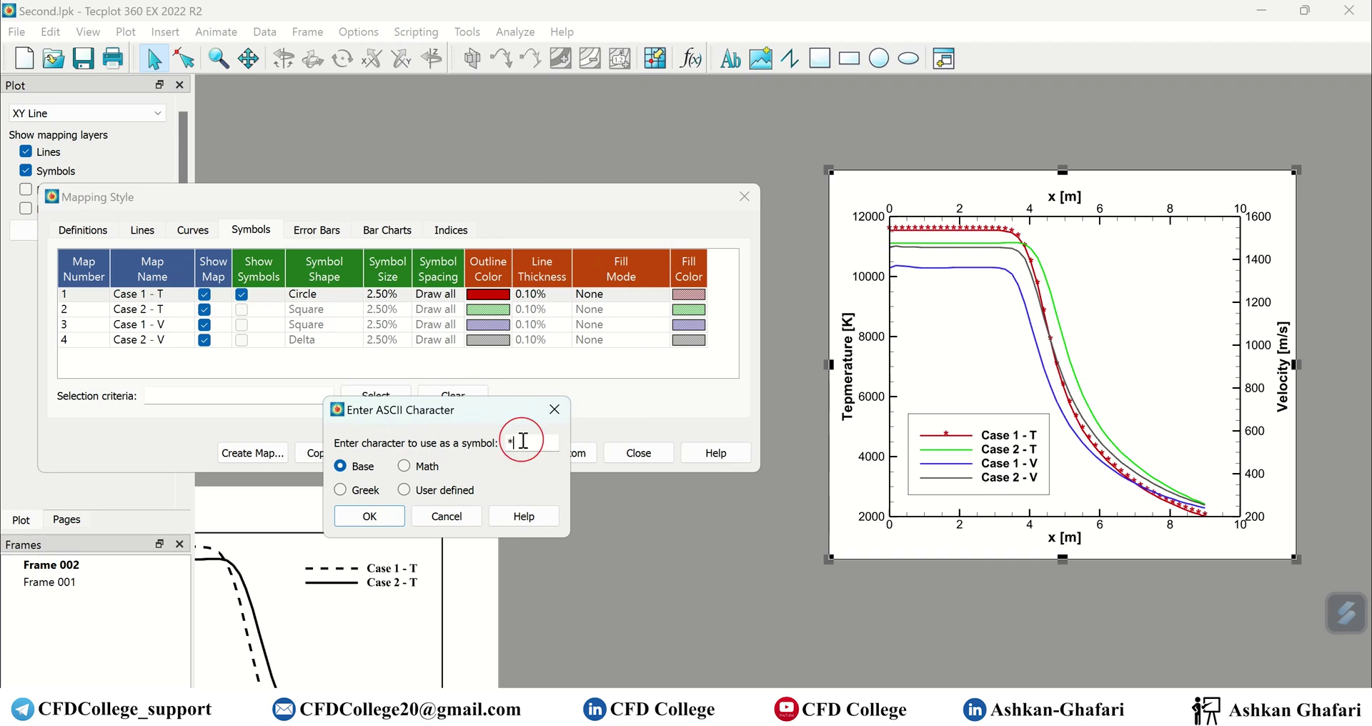
text(A)
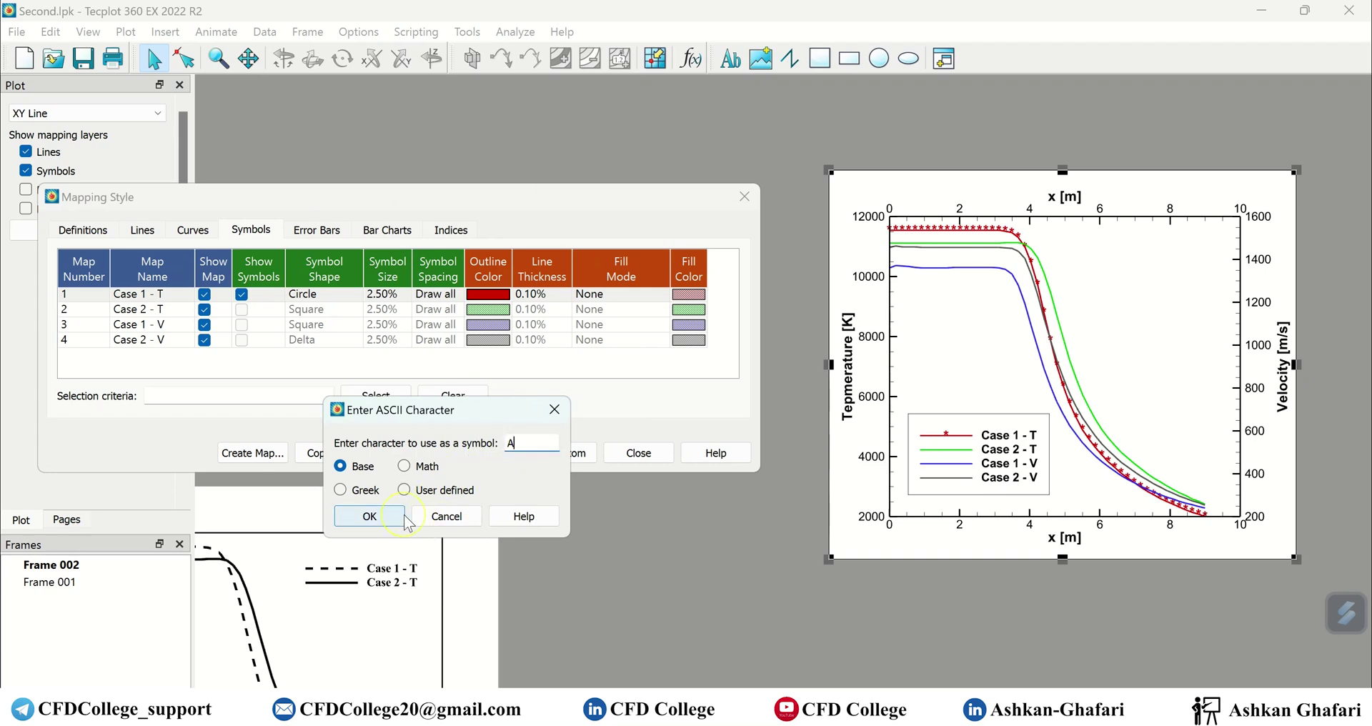
click(370, 516)
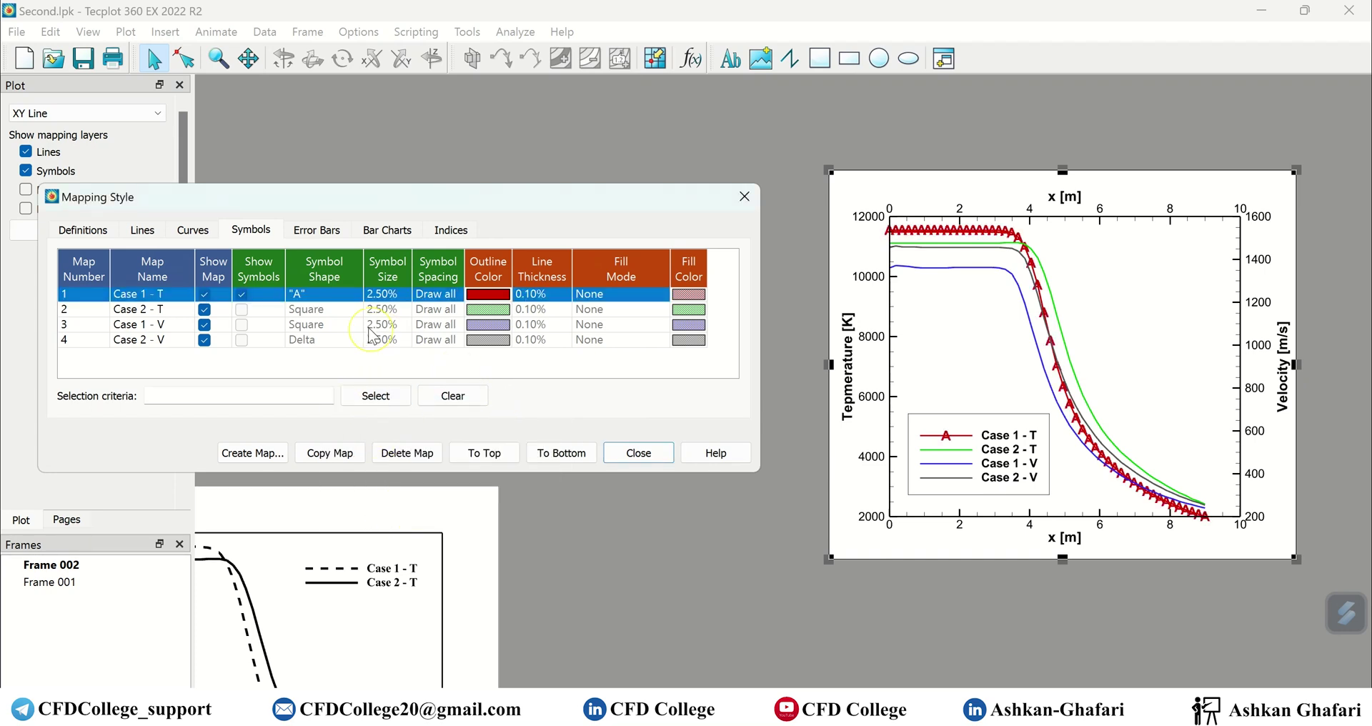
- Try circles and squares, then set the Case 1 - T markers back to circles
click(325, 295)
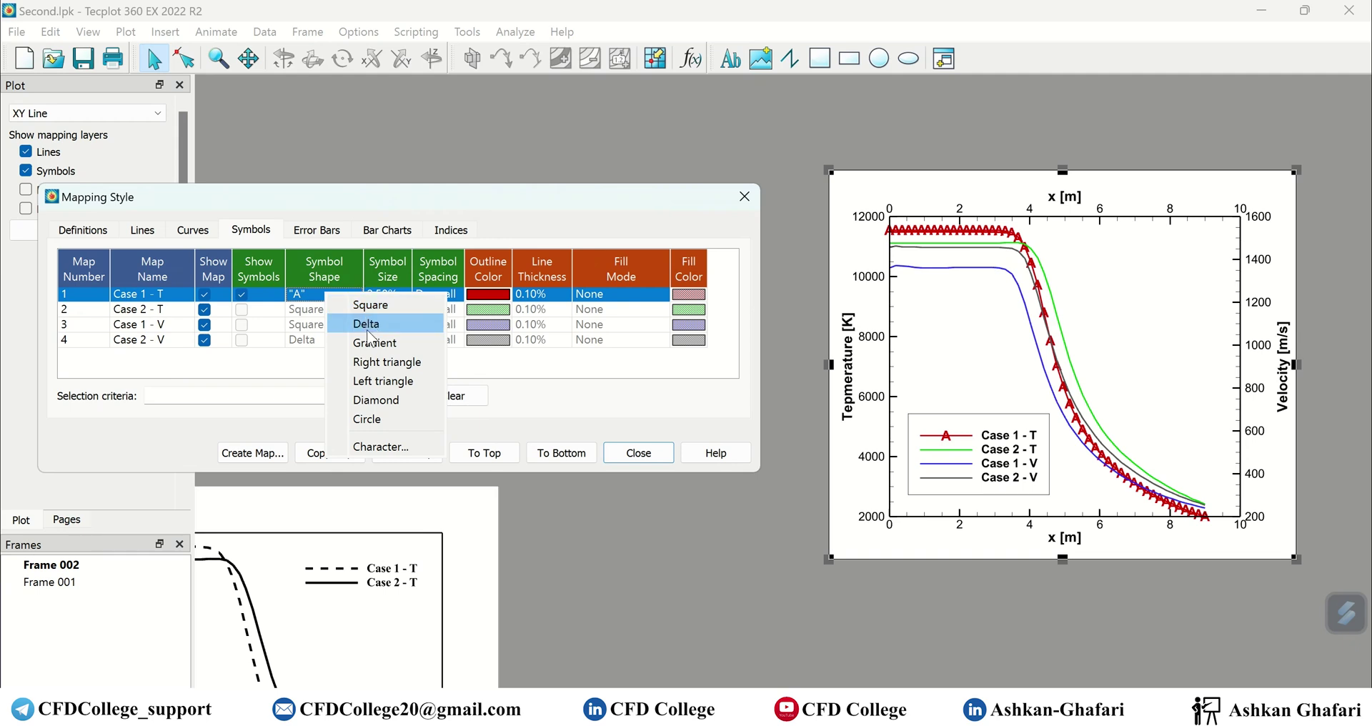
click(374, 418)
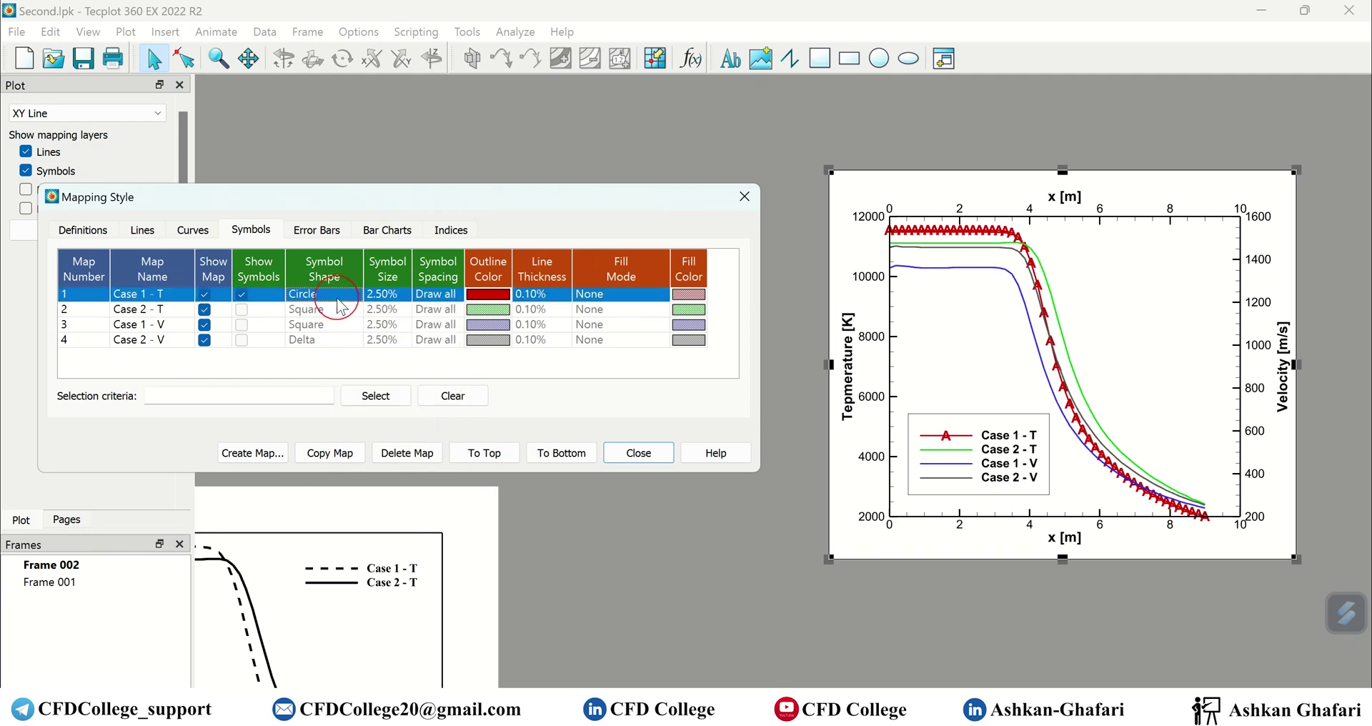
click(350, 299)
click(371, 311)
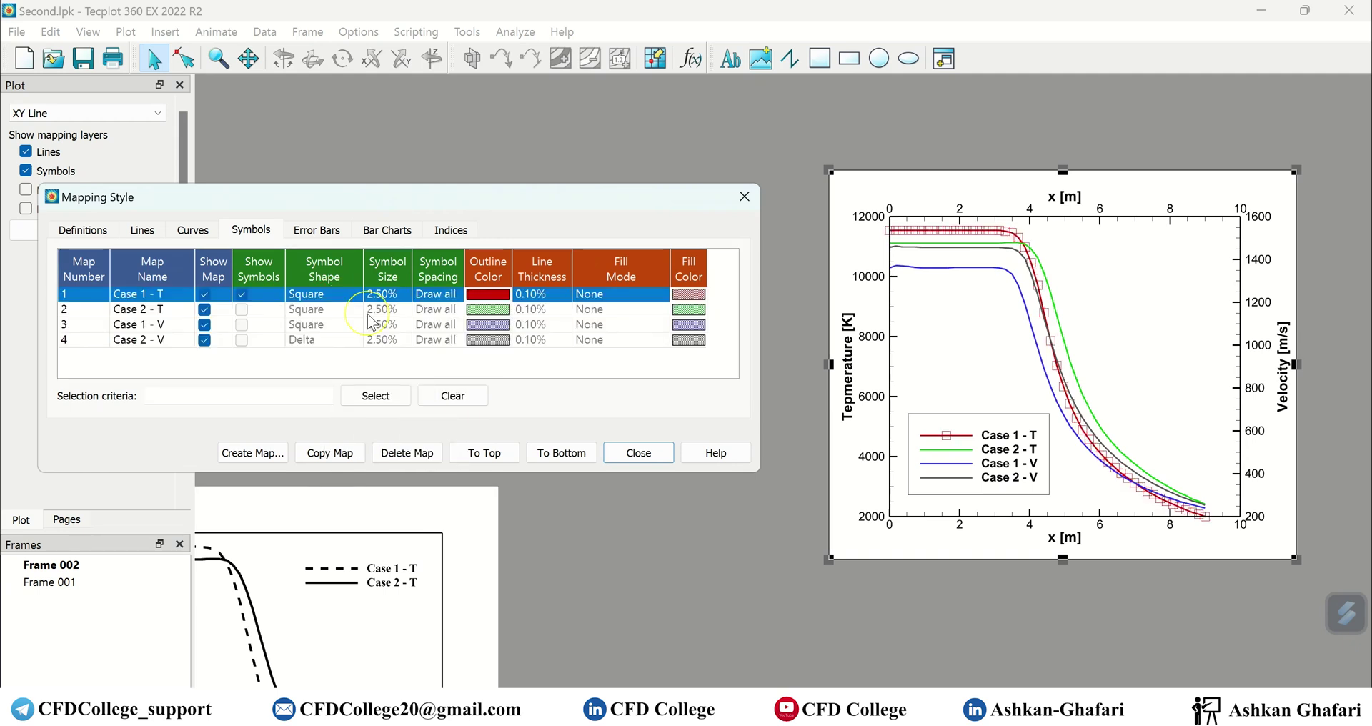
click(336, 296)
click(373, 422)
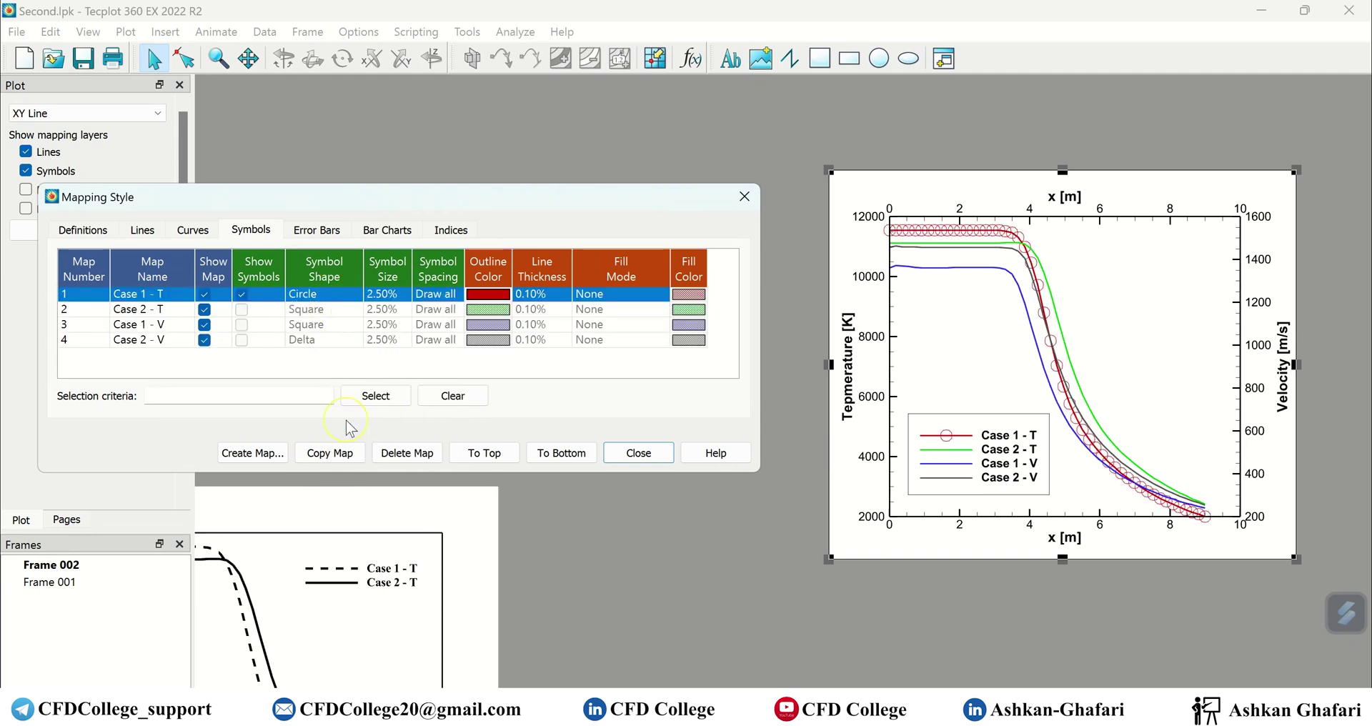
click(384, 297)
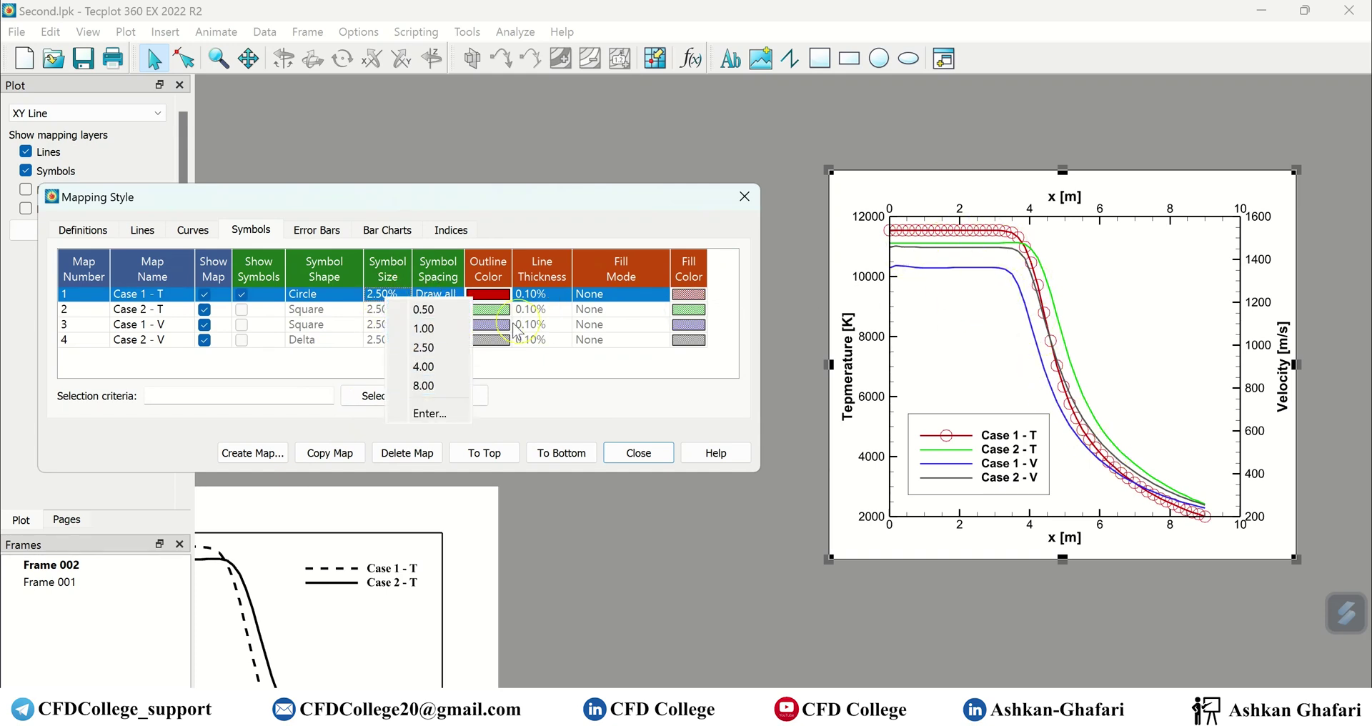
- Try 1.00% and 2% sizes, then enter 1.5% as the Case 1 - T marker size
click(433, 414)
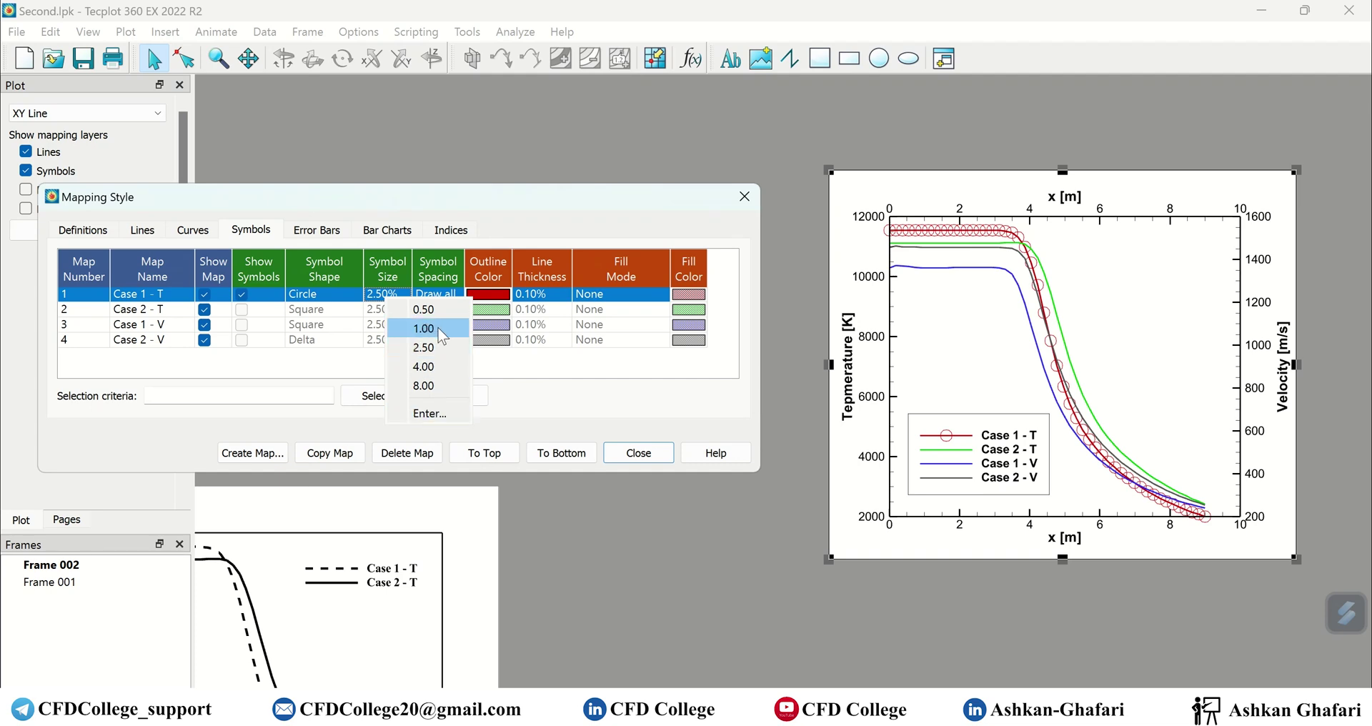
click(440, 329)
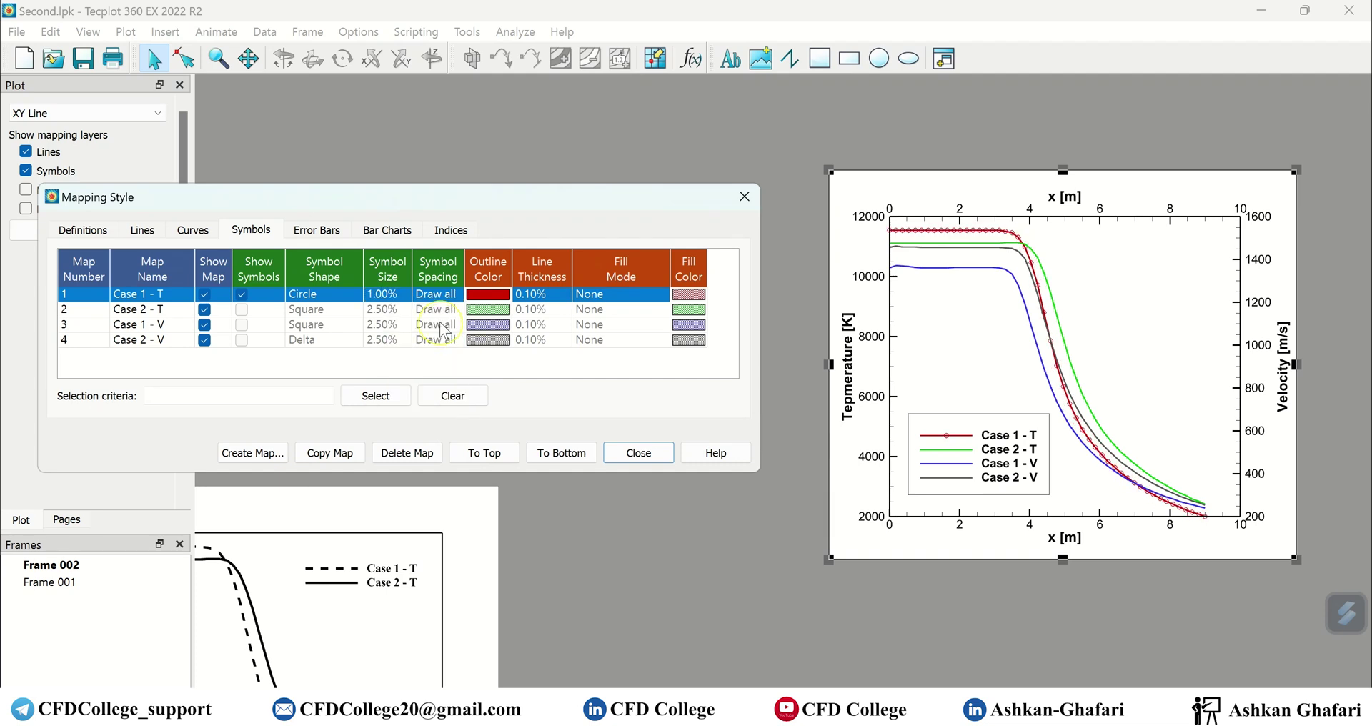
click(384, 294)
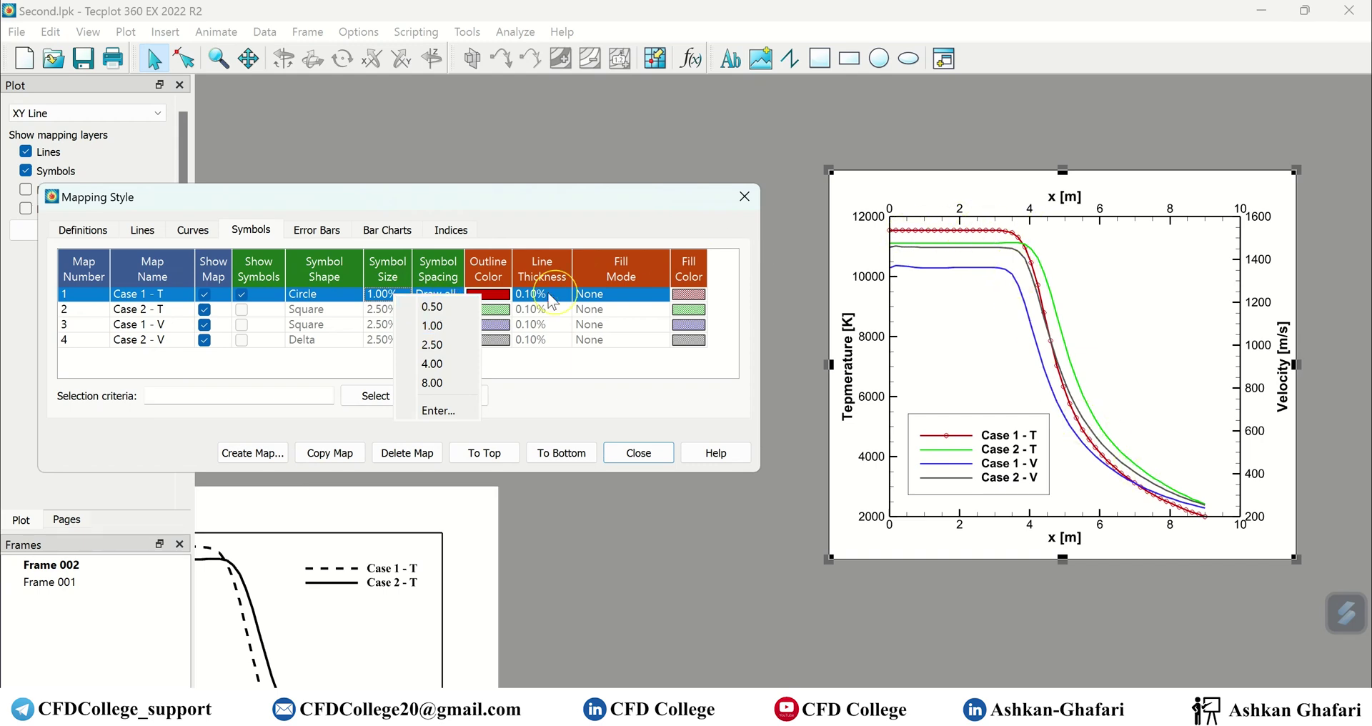
click(449, 409)
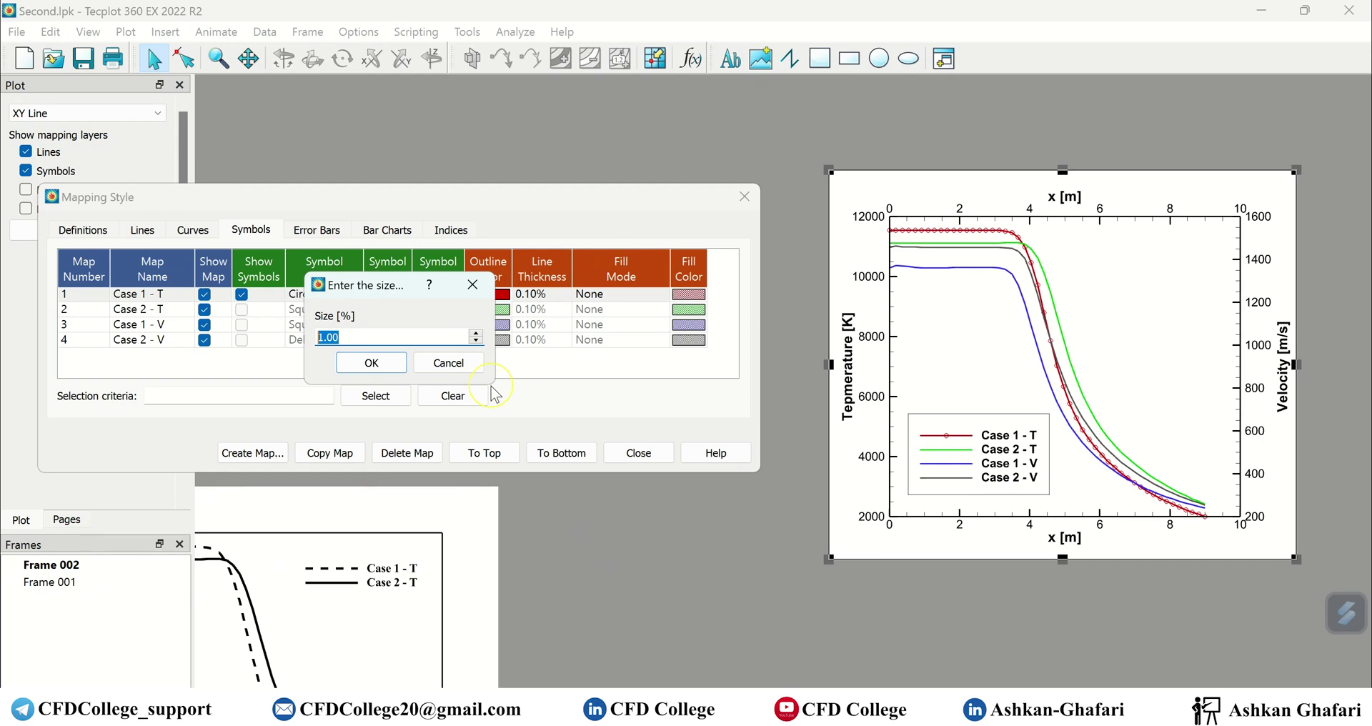
click(371, 363)
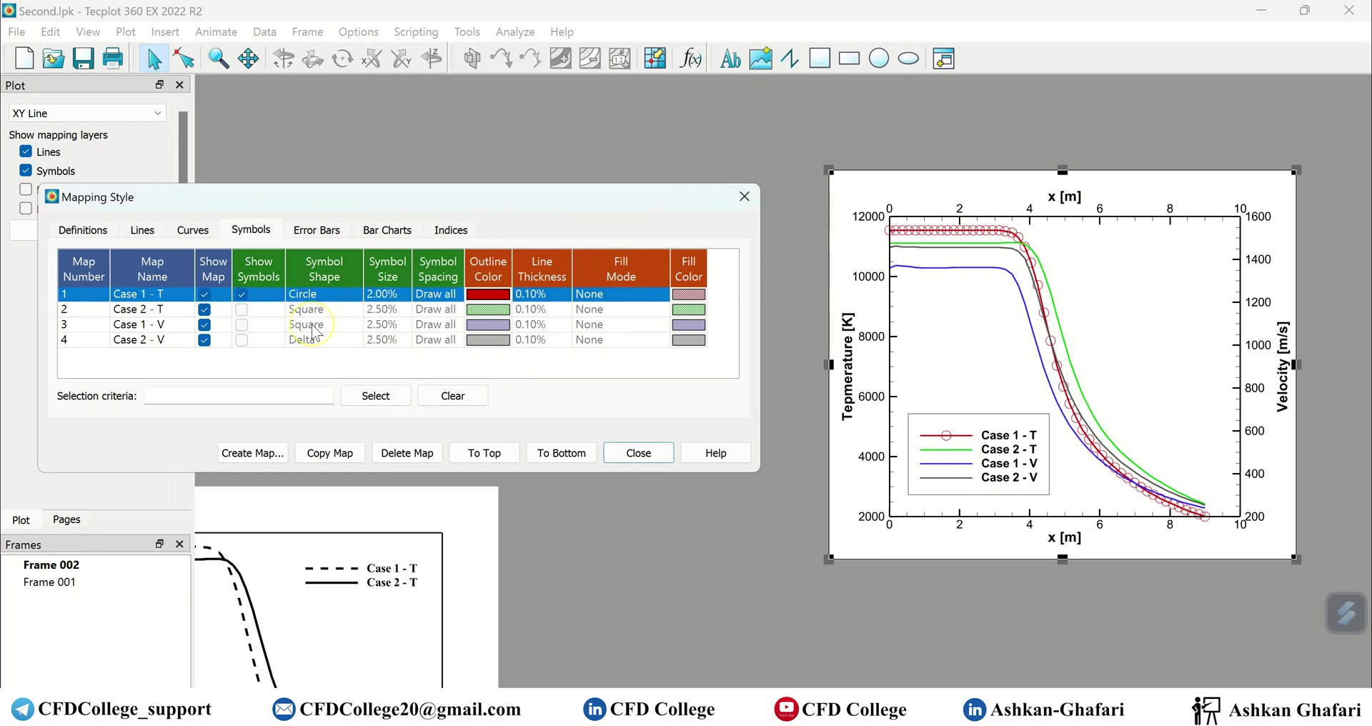
click(385, 295)
click(432, 410)
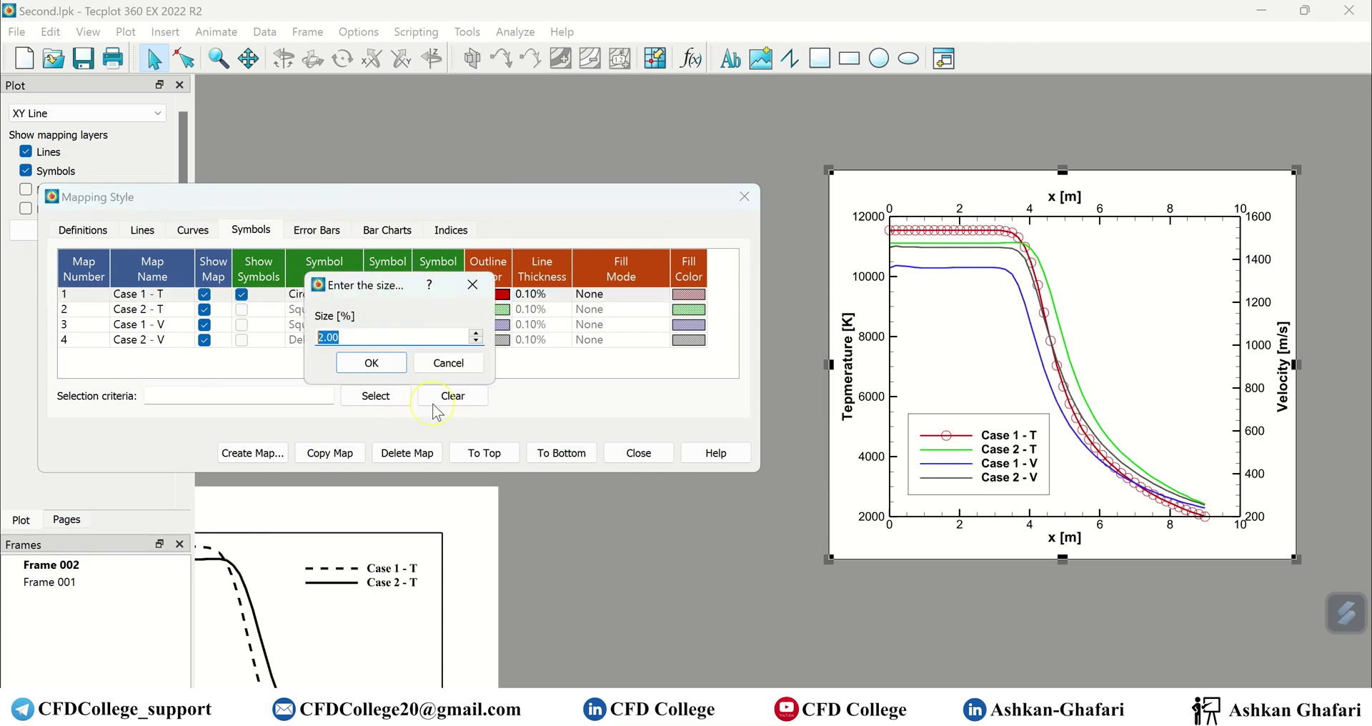
text(1.5)
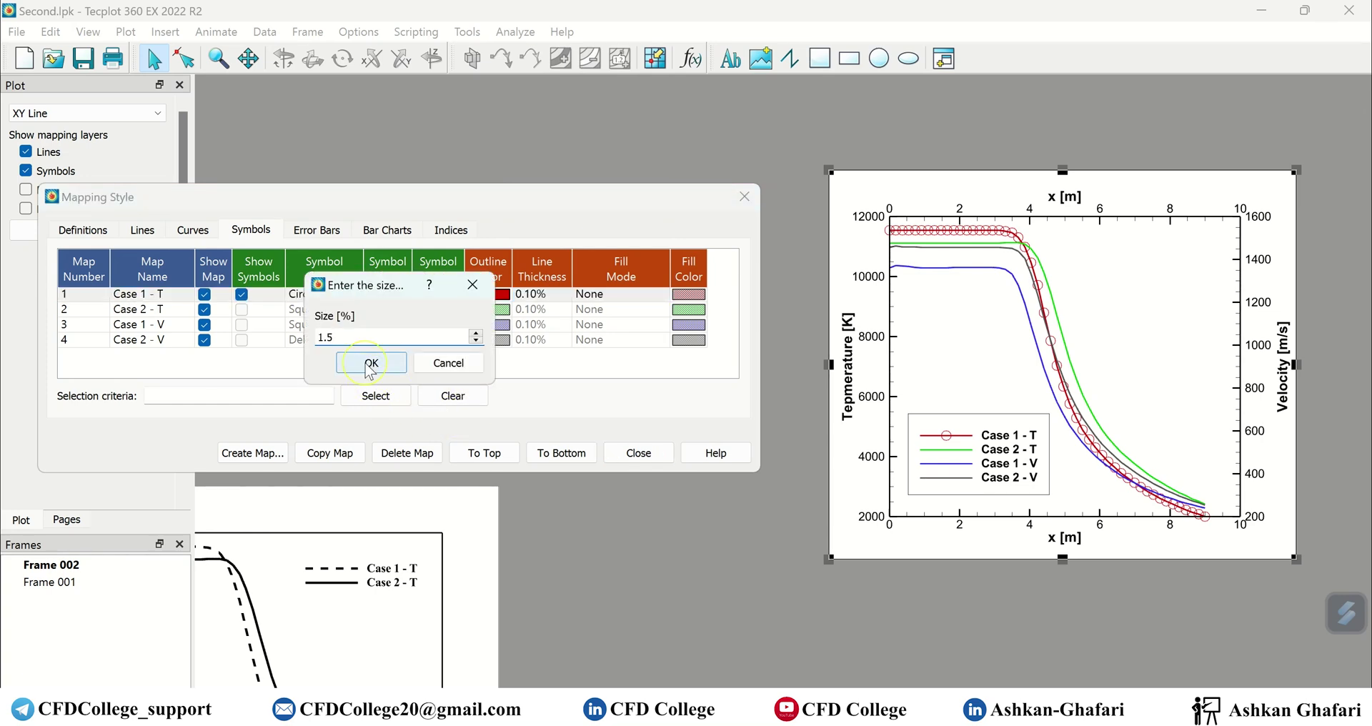
click(371, 362)
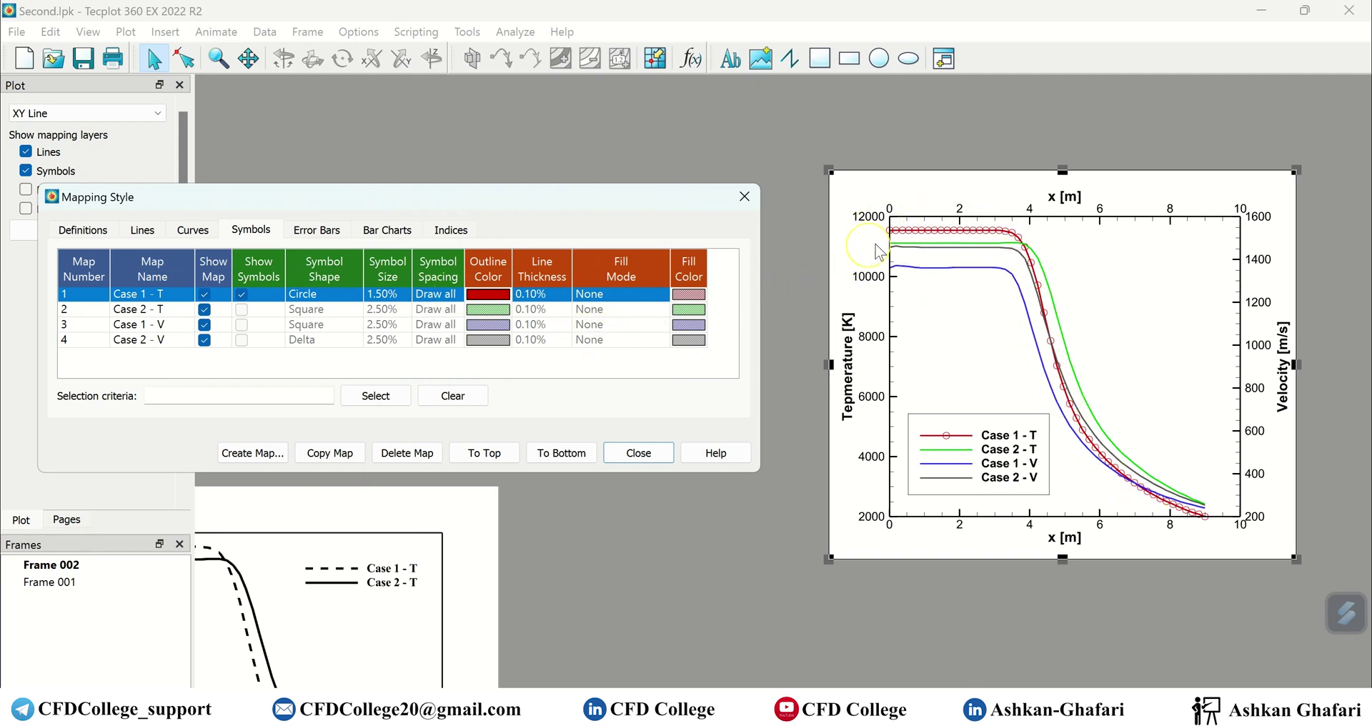
click(438, 300)
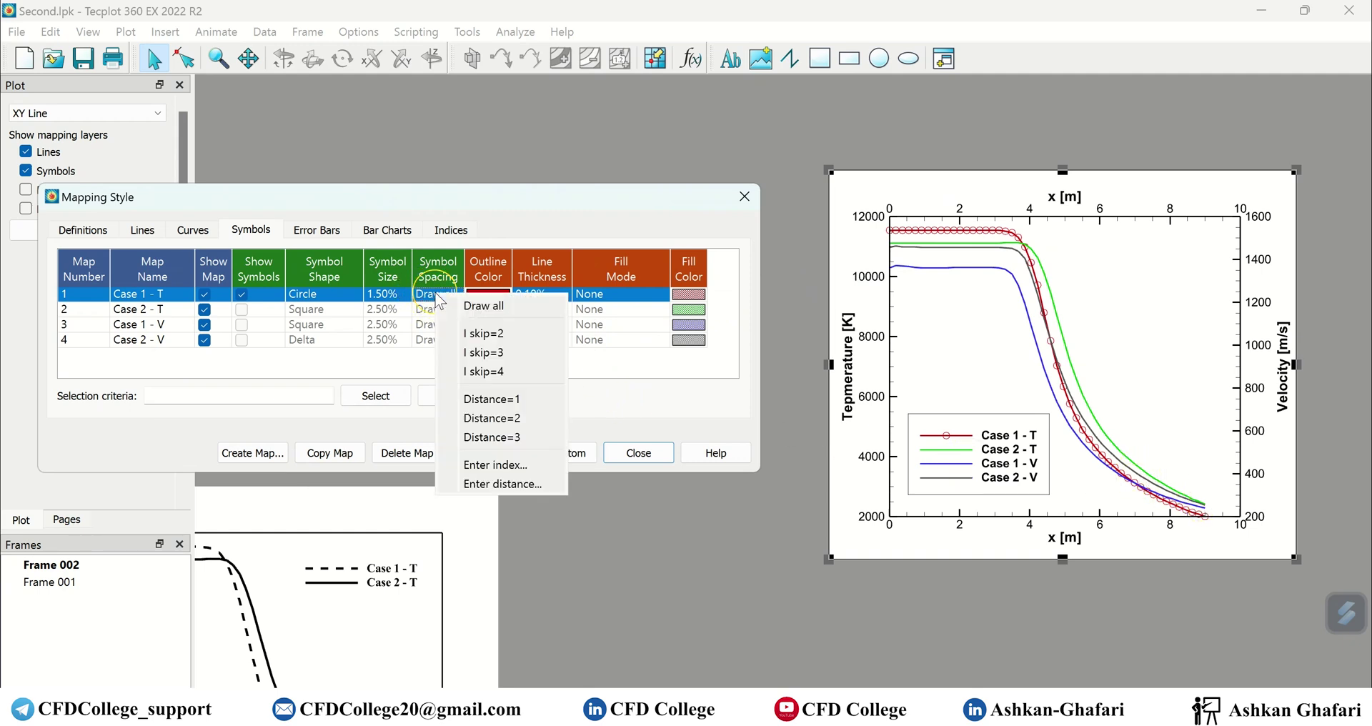
- Change Case 1 - T symbol spacing from every second point to Distance=1%
click(493, 334)
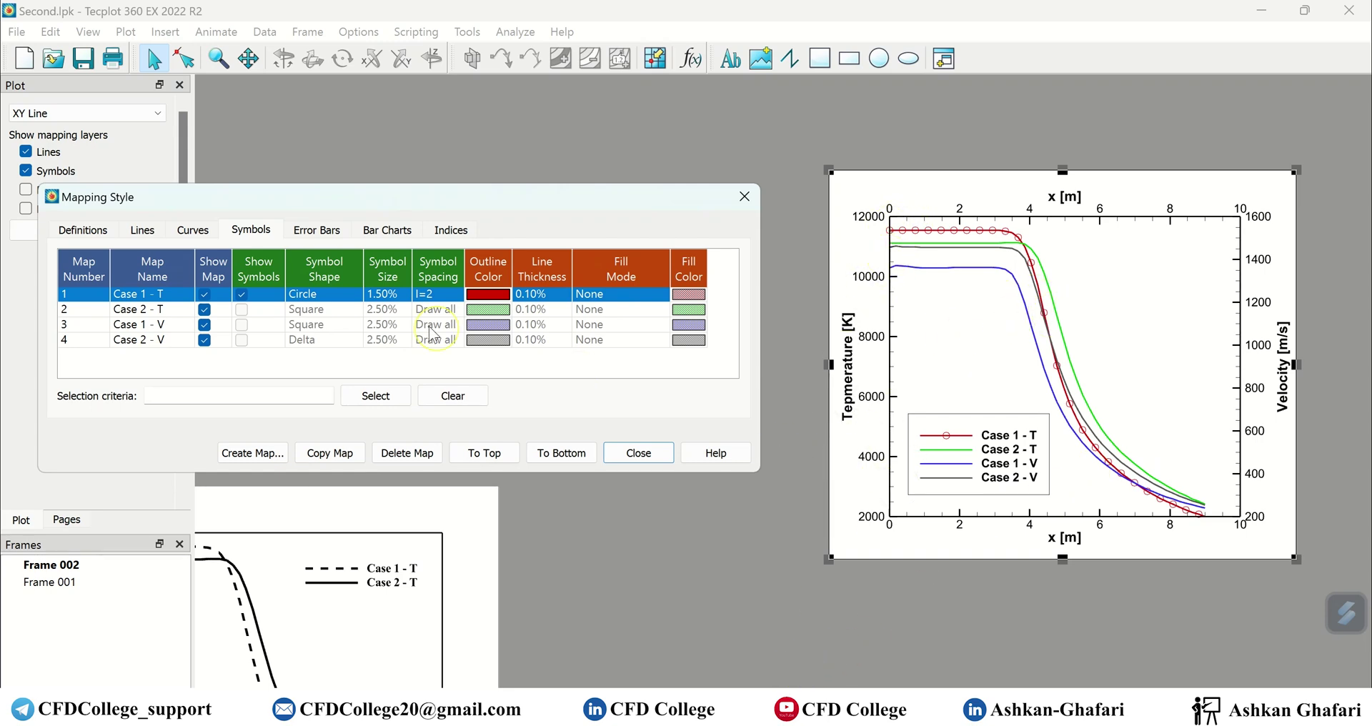
click(431, 300)
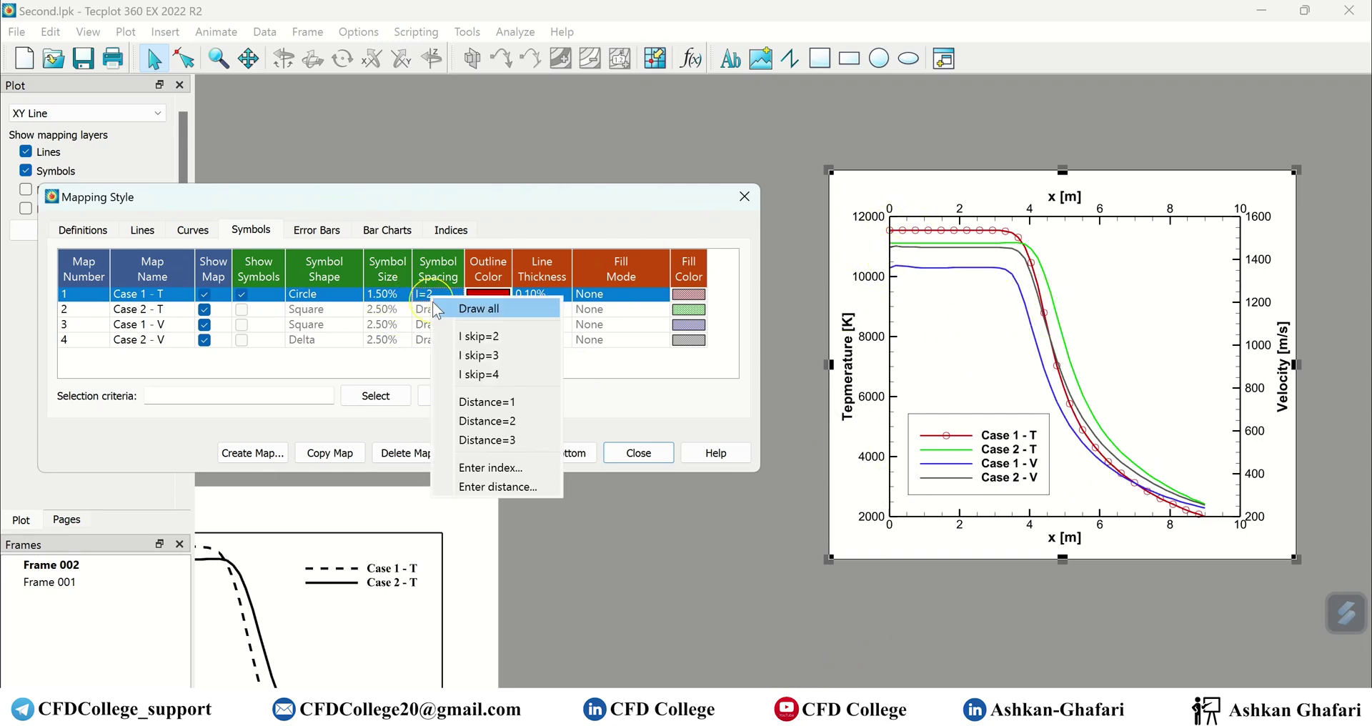
click(471, 402)
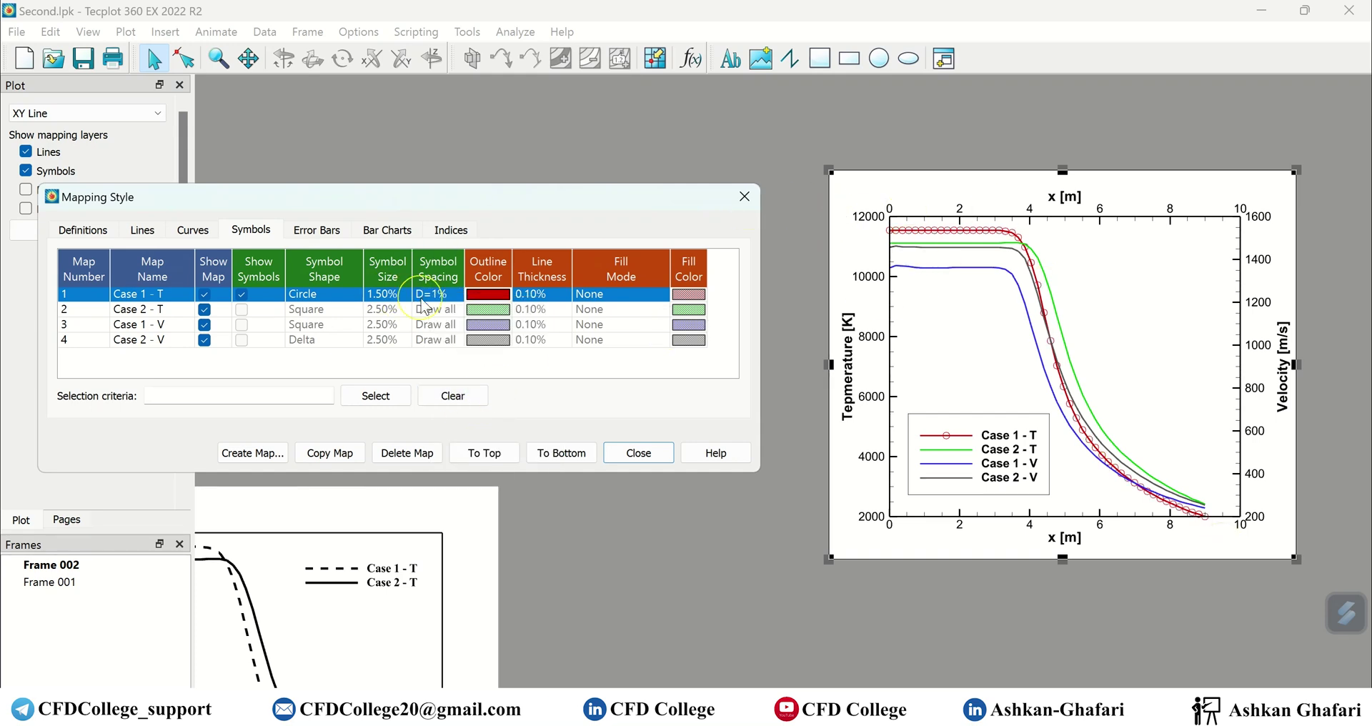
click(894, 291)
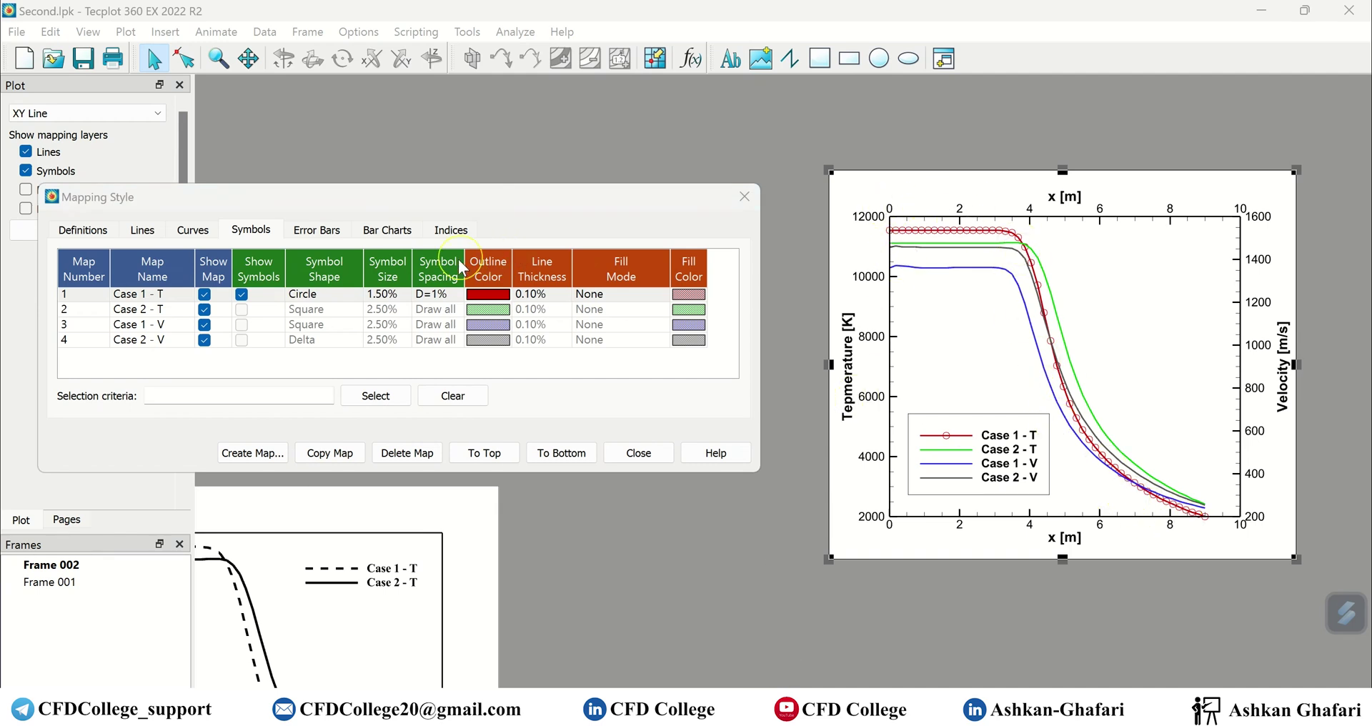
click(439, 292)
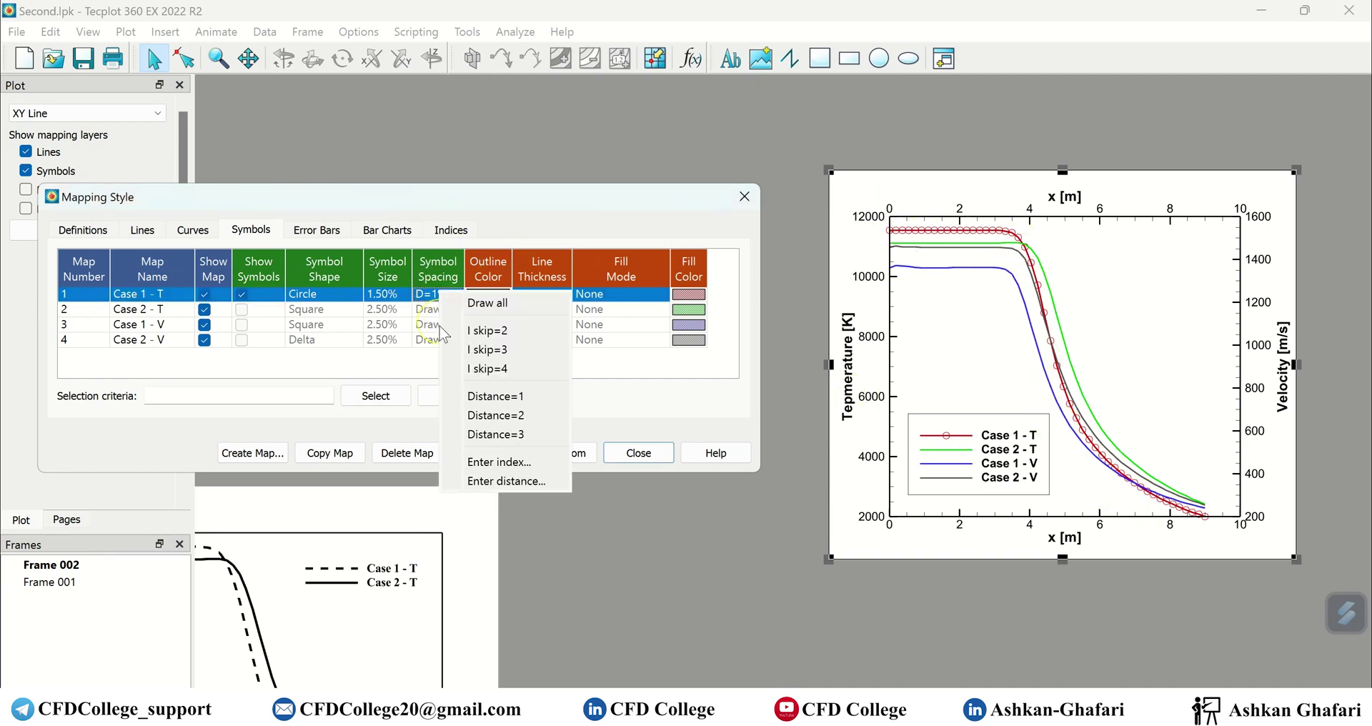
- Set the Case 1 - T symbol spacing to Distance=2%, reopening the spacing list to check
click(525, 415)
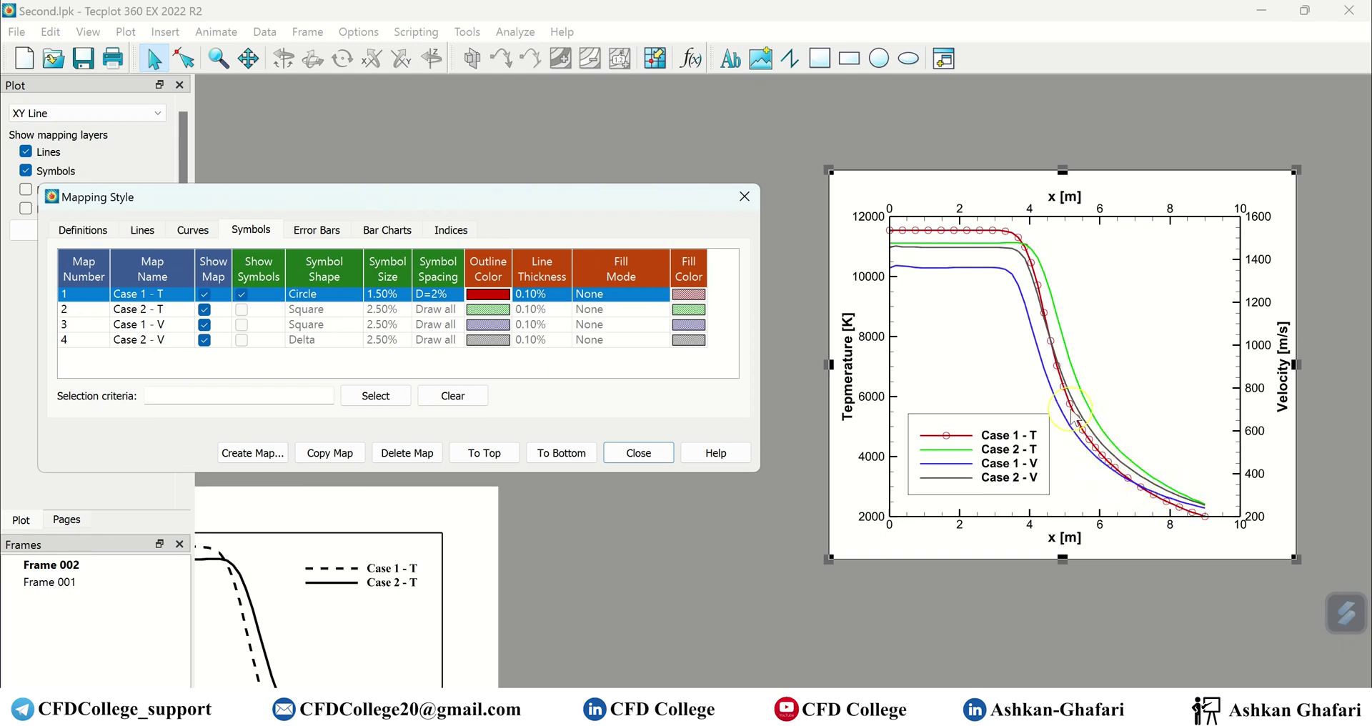
click(441, 301)
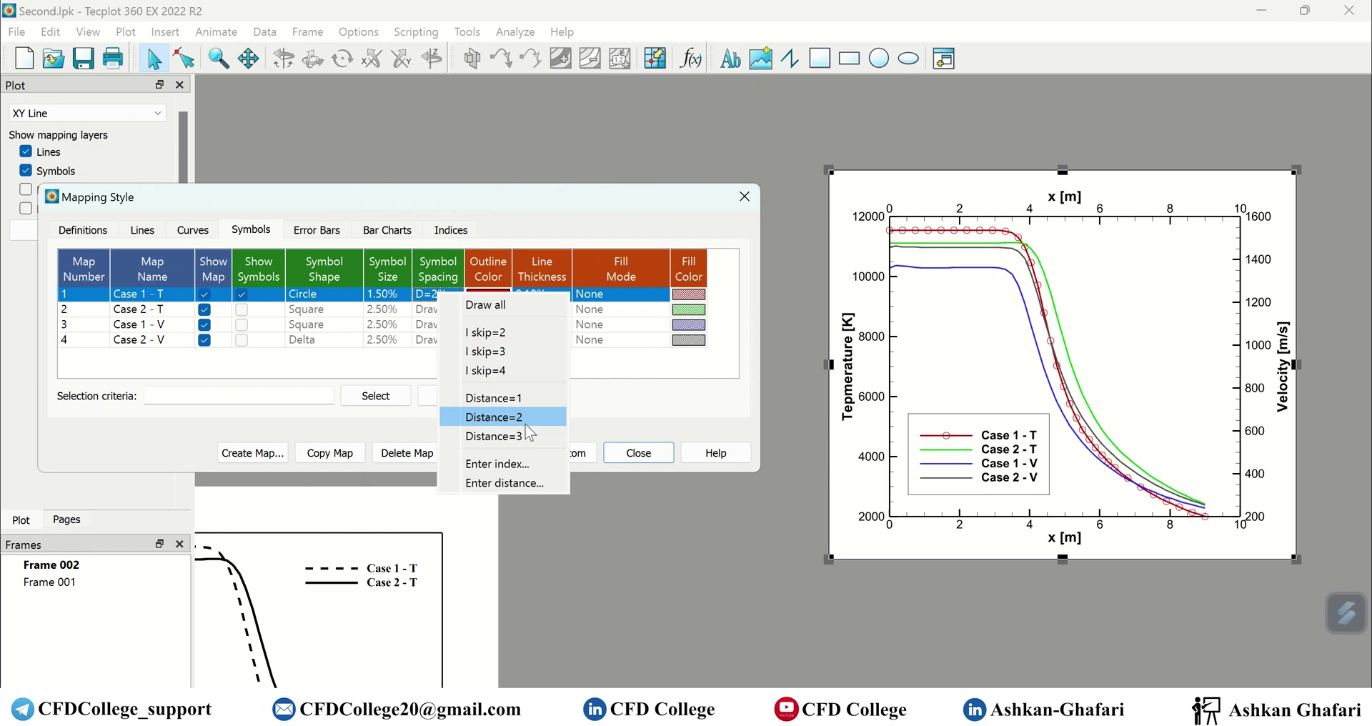
click(513, 489)
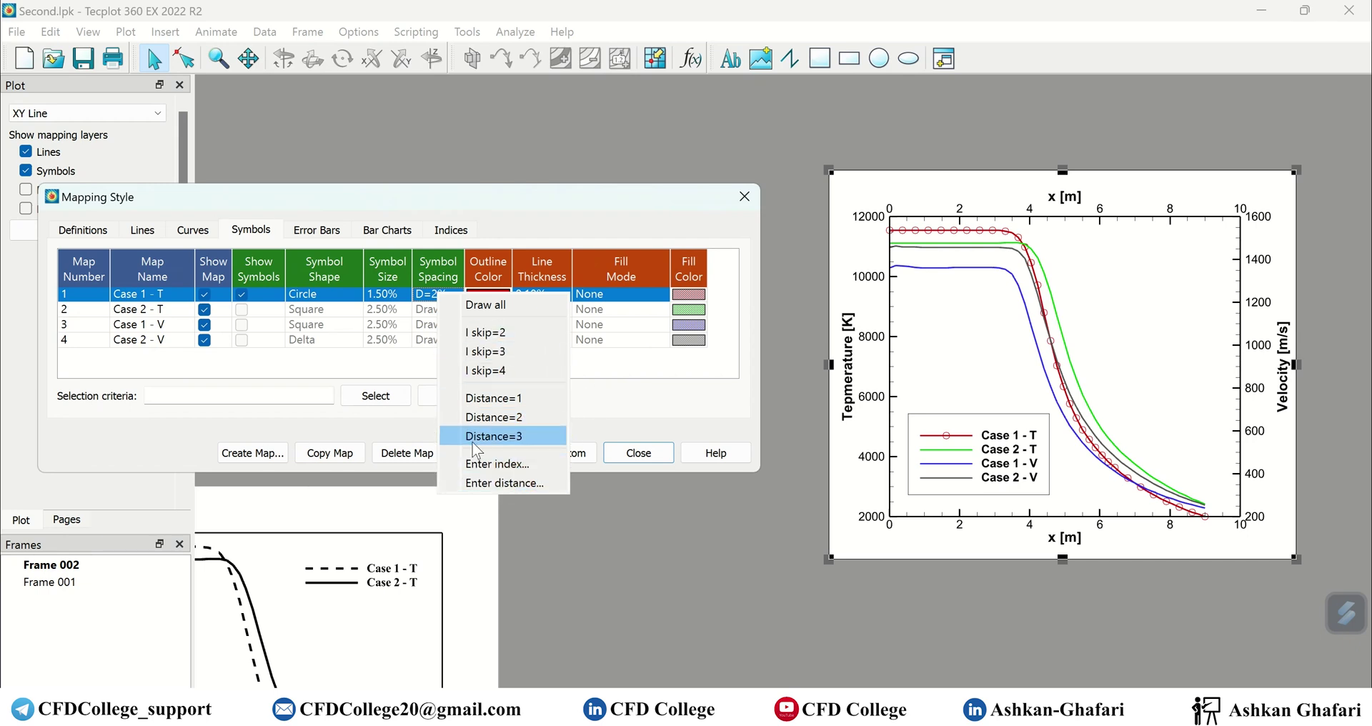
click(518, 486)
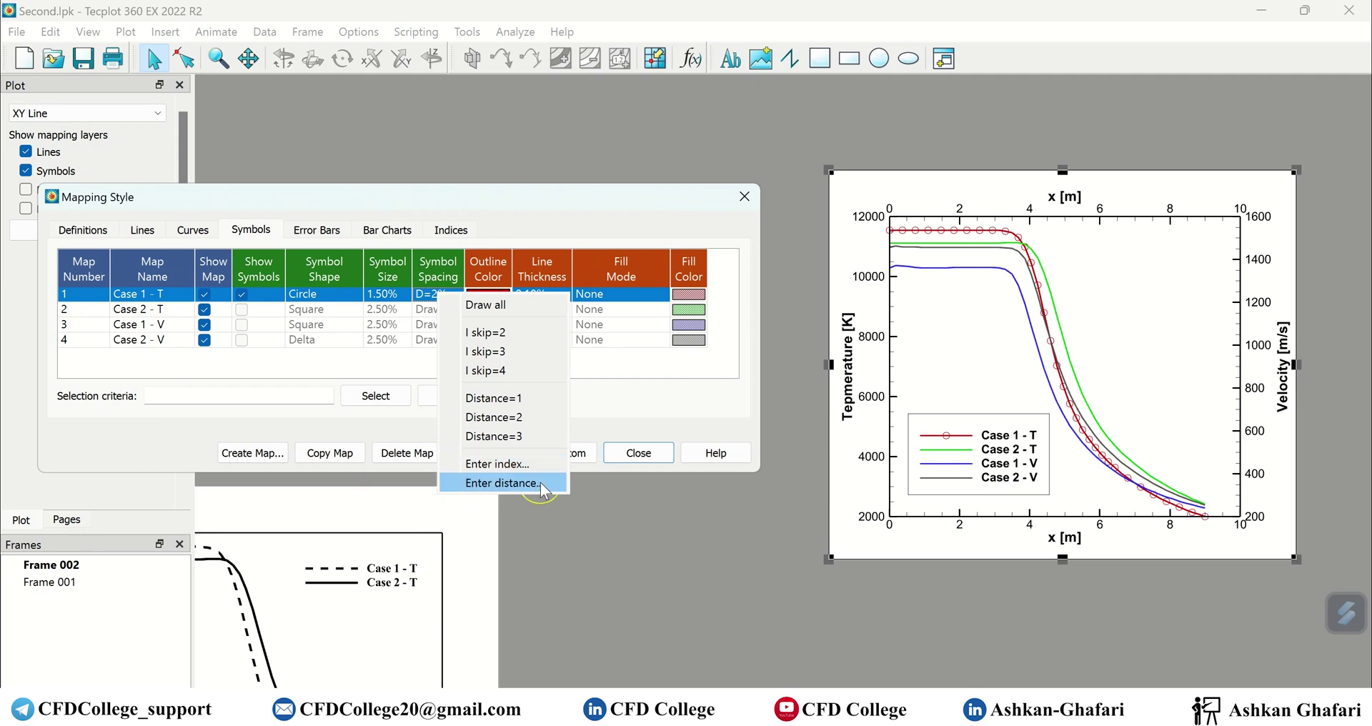
click(620, 414)
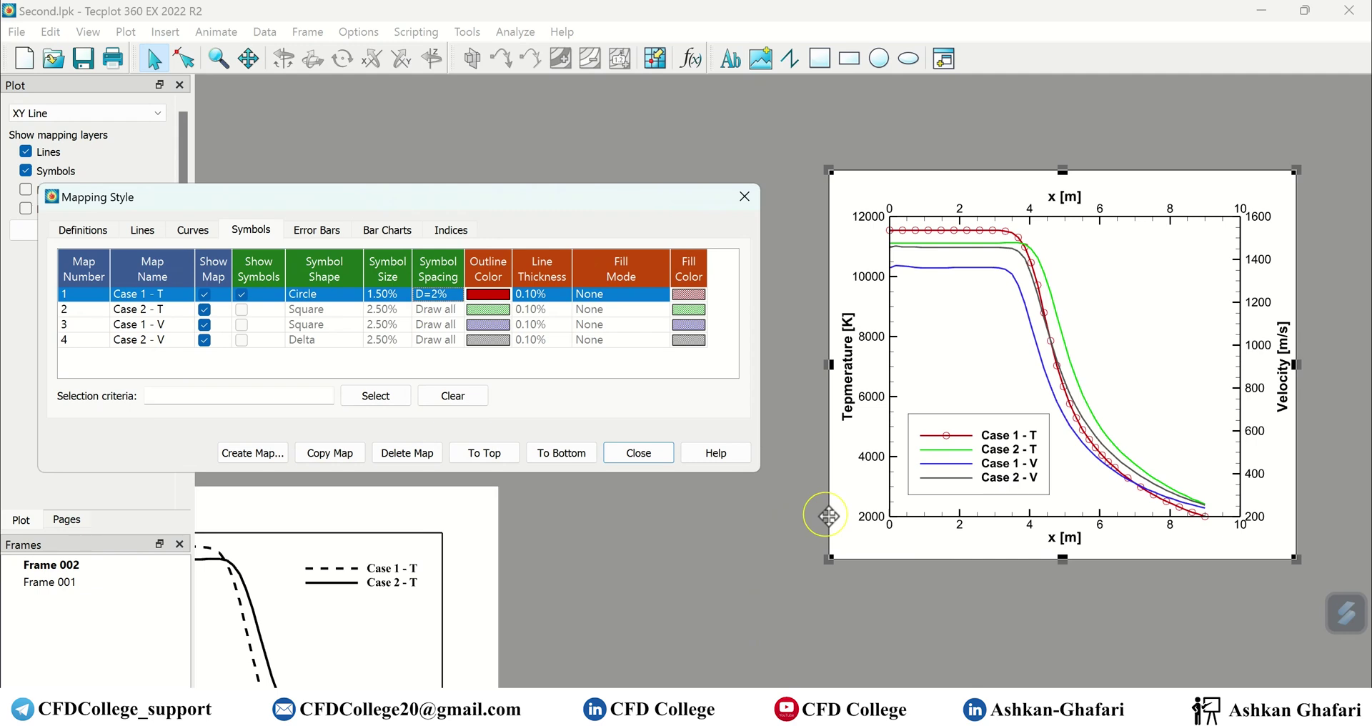
click(437, 294)
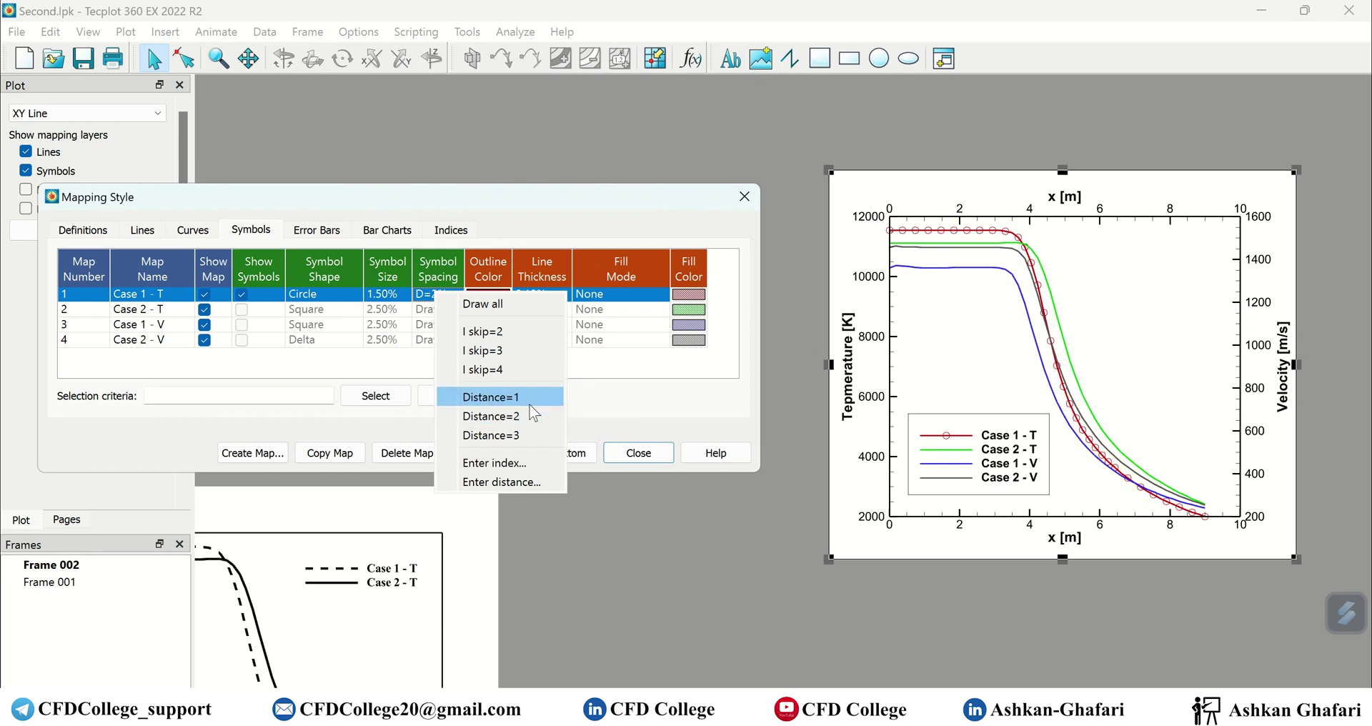
- Keep 2% marker spacing and hide the red Case 1 - T connecting line in the Lines settings
click(597, 409)
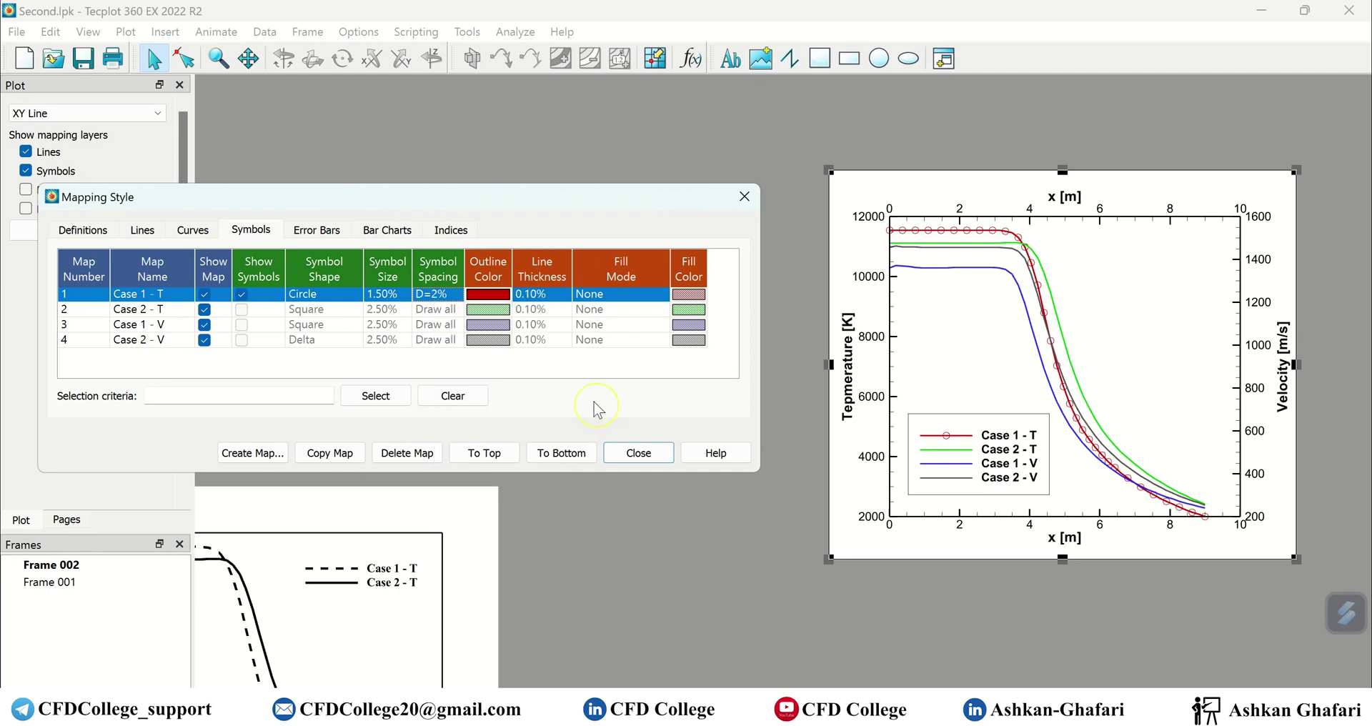
click(488, 300)
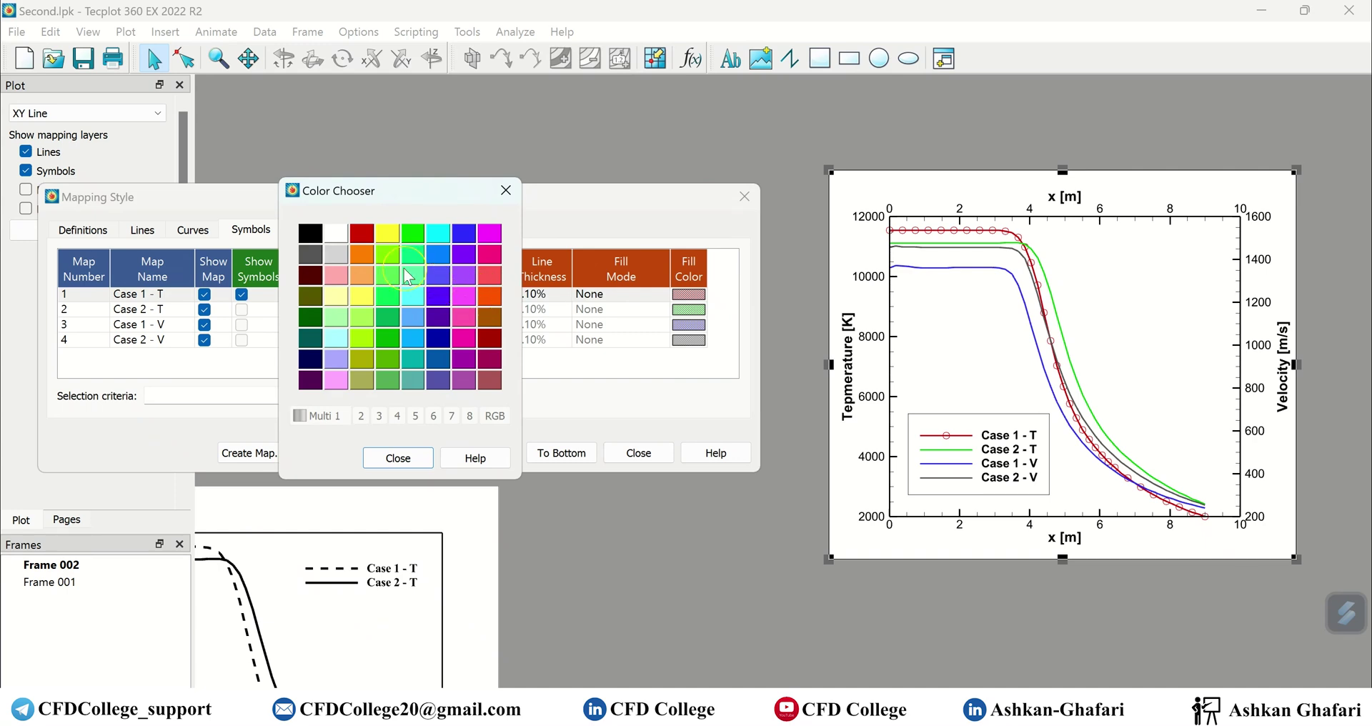
click(398, 457)
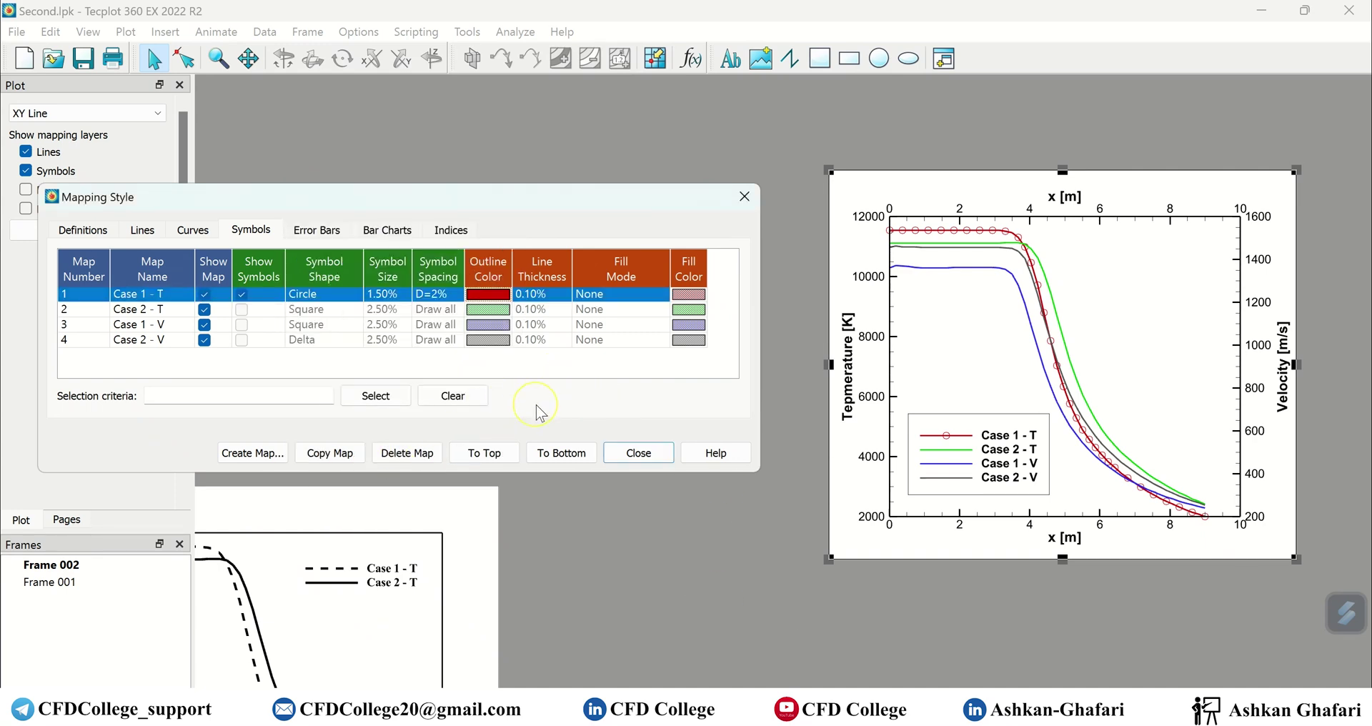
click(772, 661)
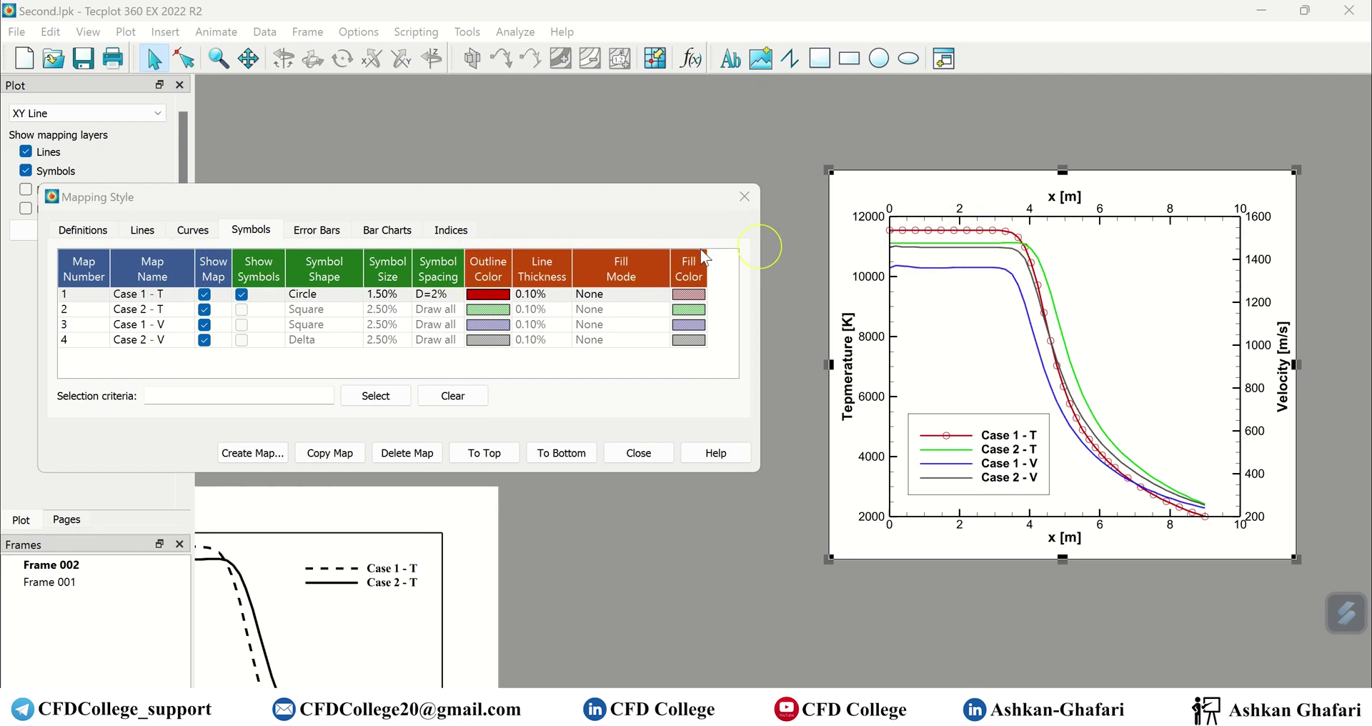
click(143, 231)
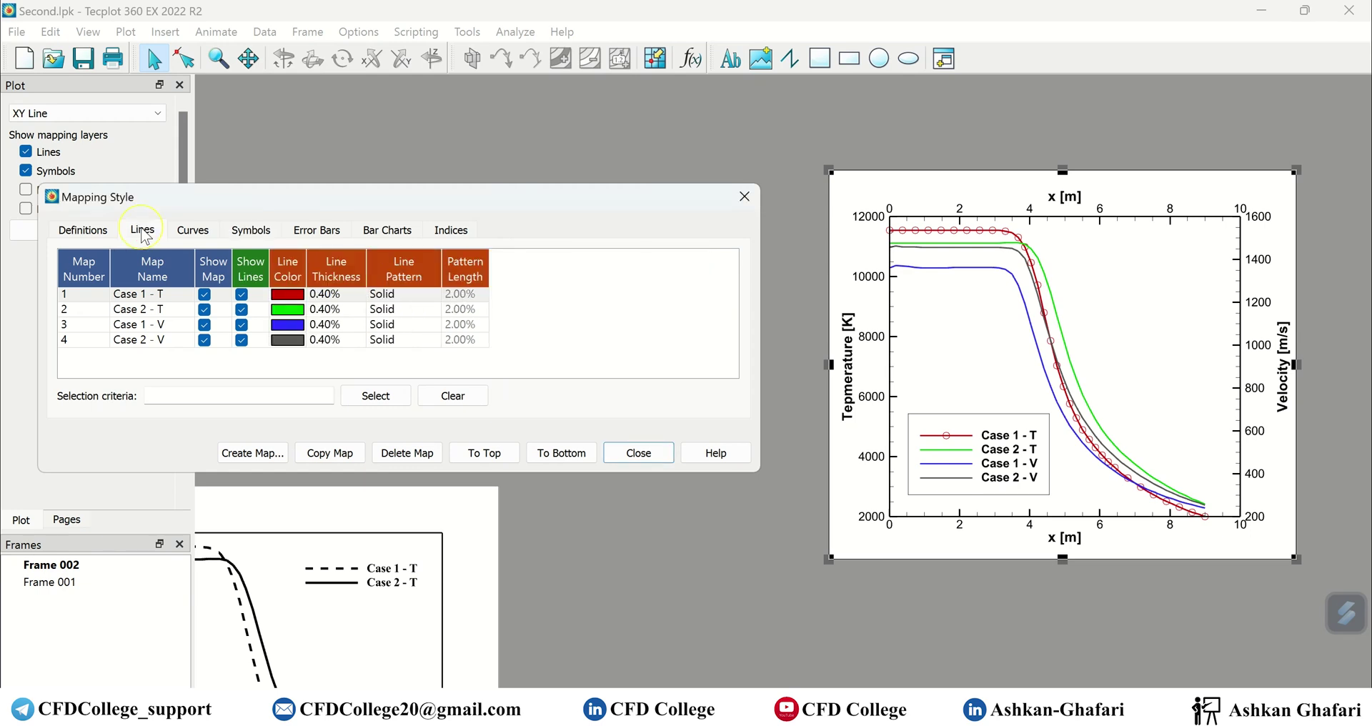
click(242, 298)
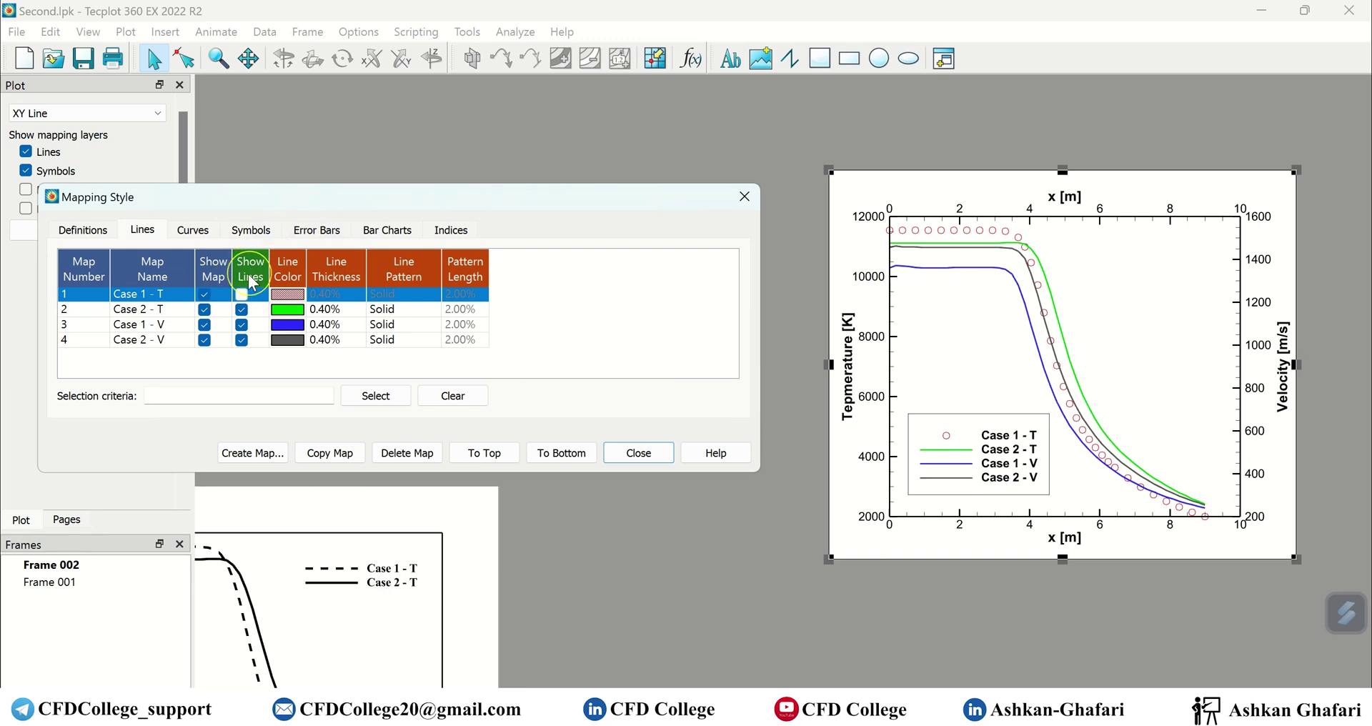
click(251, 229)
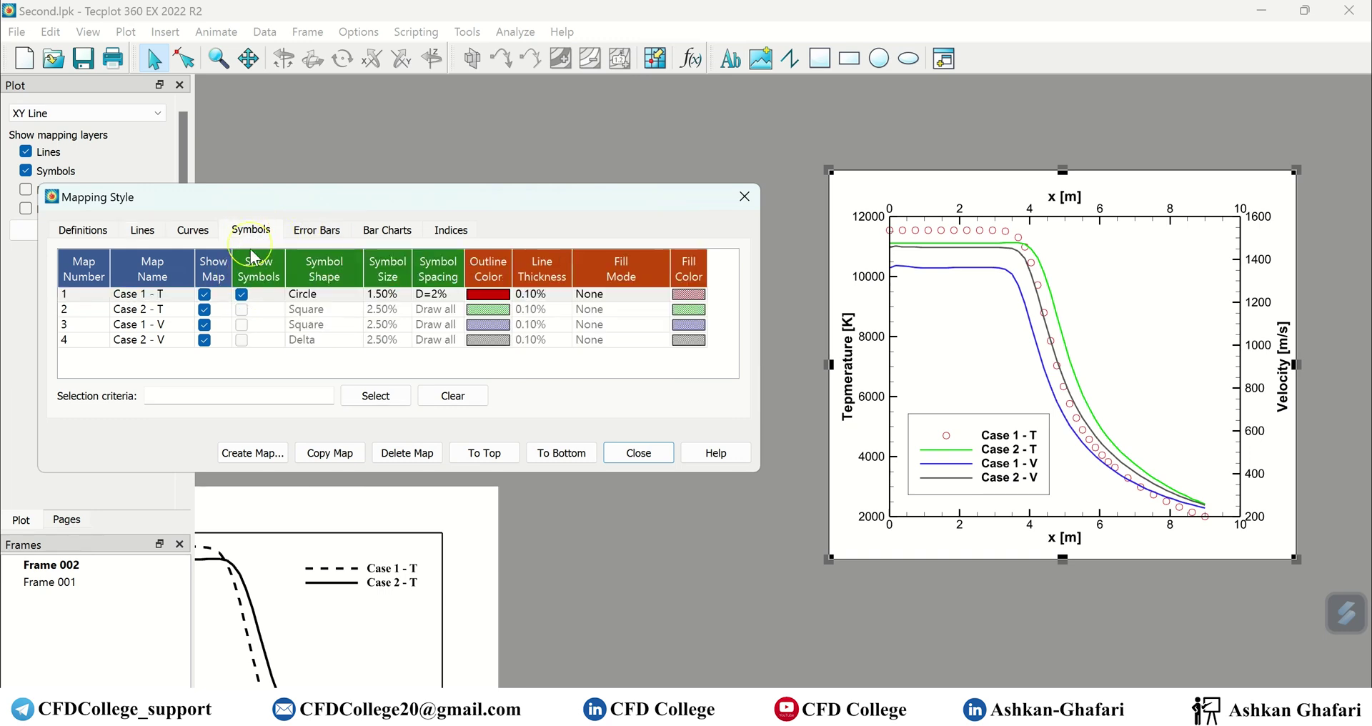
- Keep the Case 1 - T marker outline red and thicken it to 0.40%
click(484, 296)
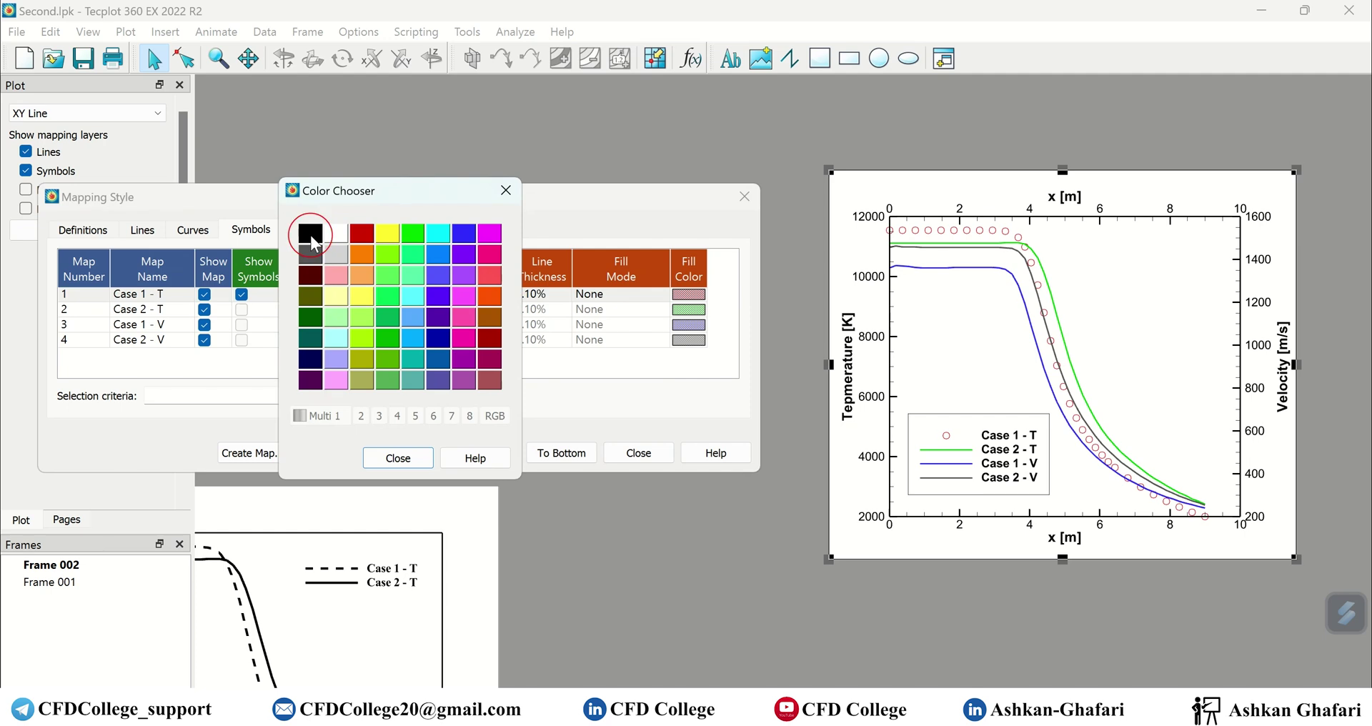
click(361, 233)
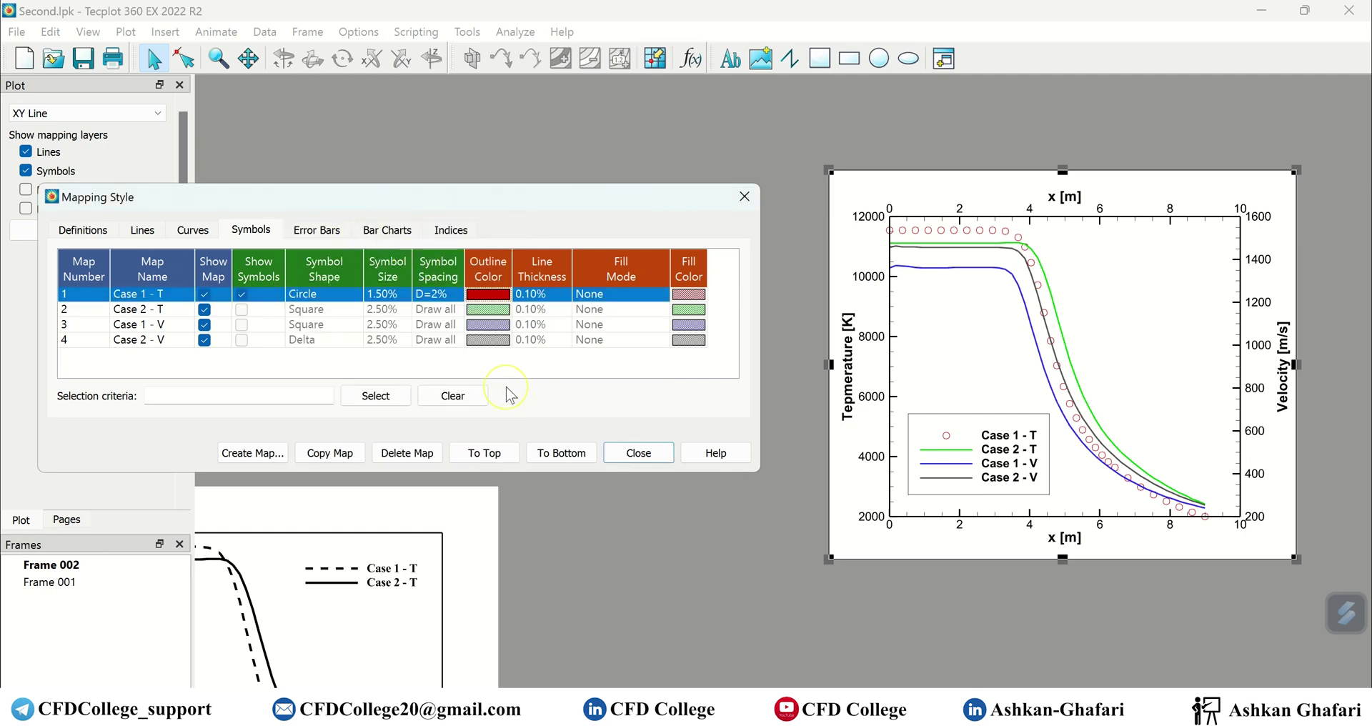
click(542, 295)
click(565, 344)
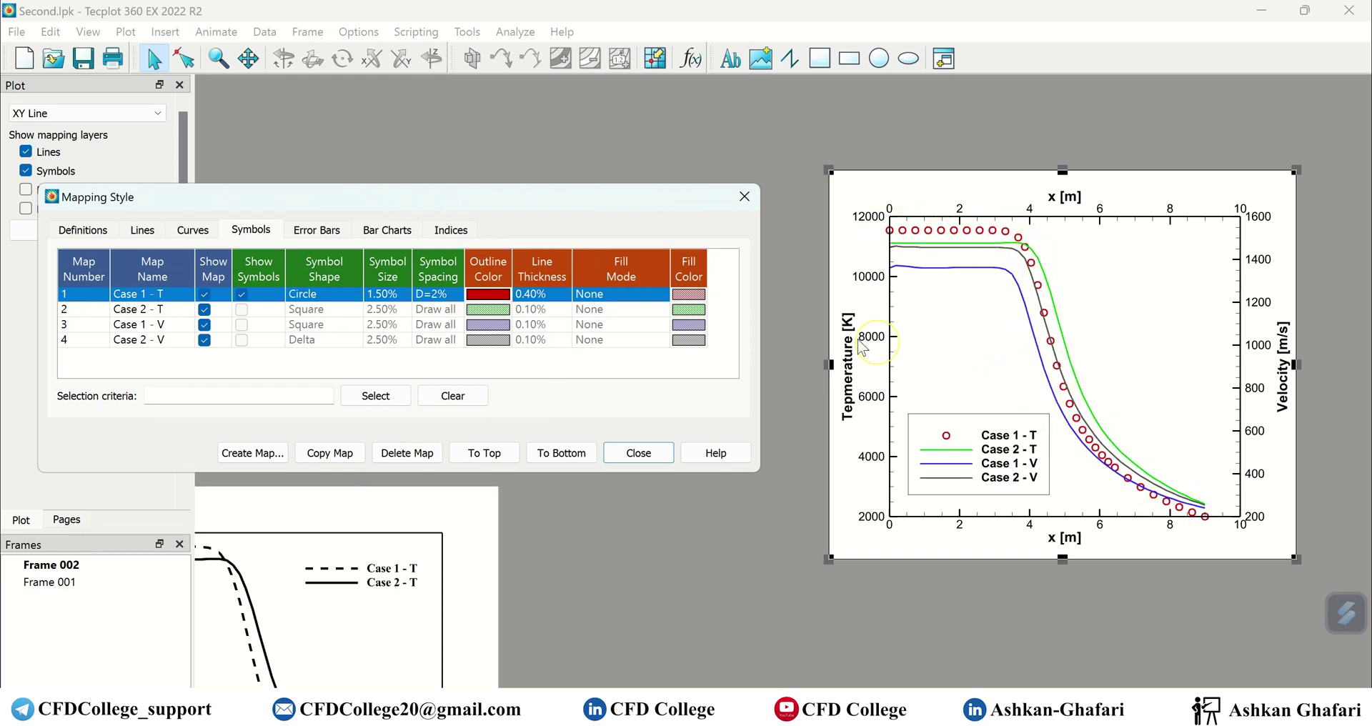
- Fill the Case 1 - T circles with a specific light cyan colour and show Case 1 - V square markers
click(603, 295)
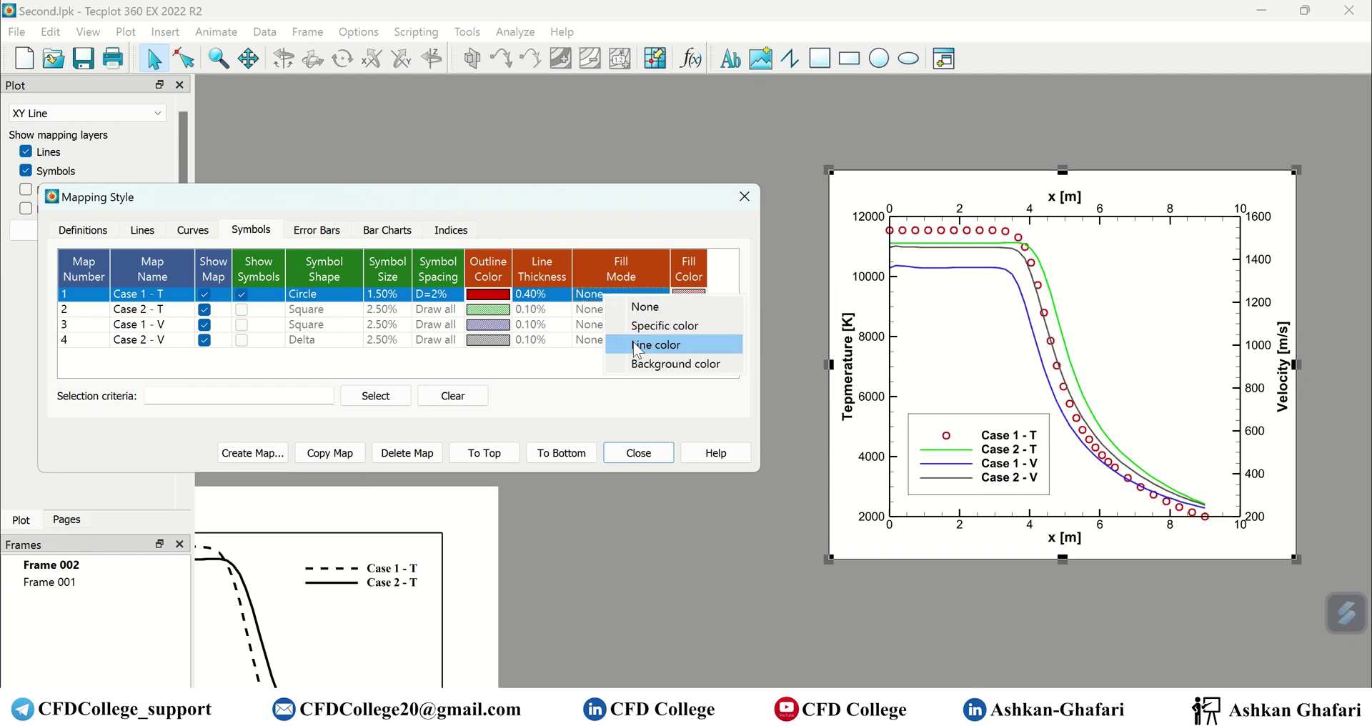
click(698, 343)
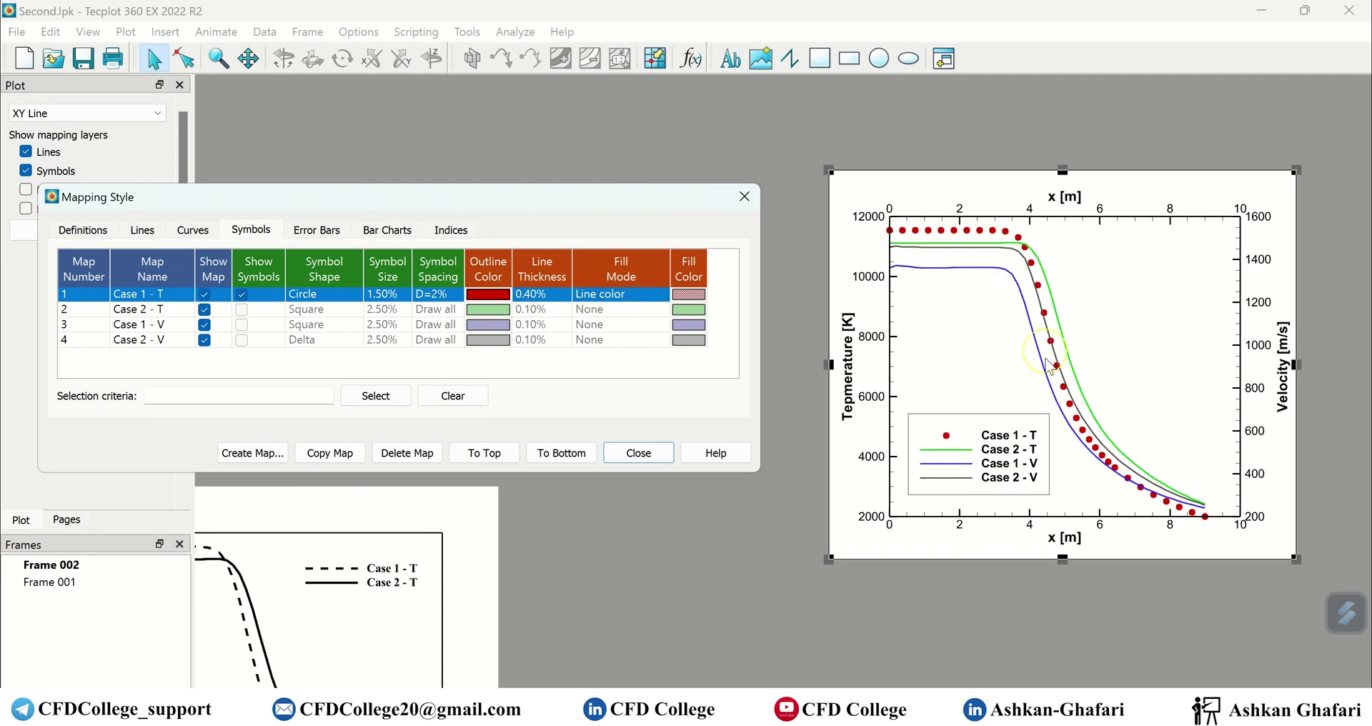
click(616, 294)
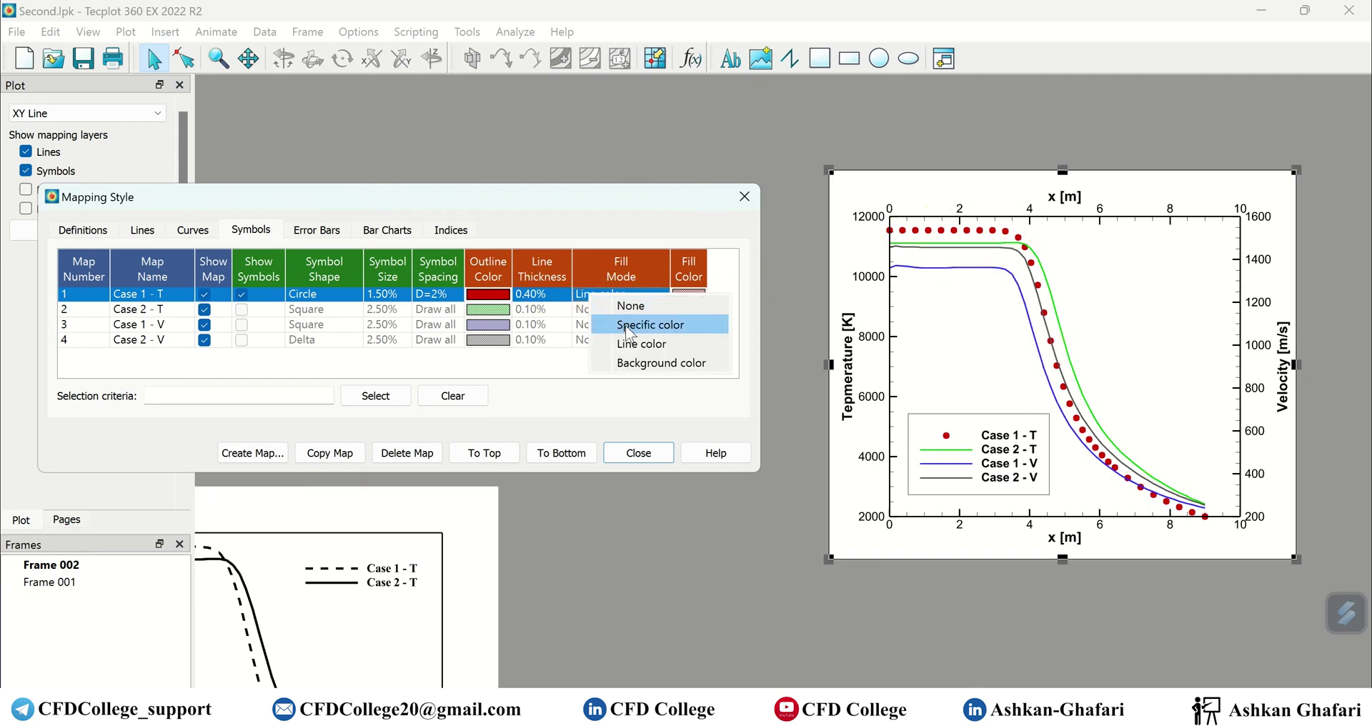
click(624, 325)
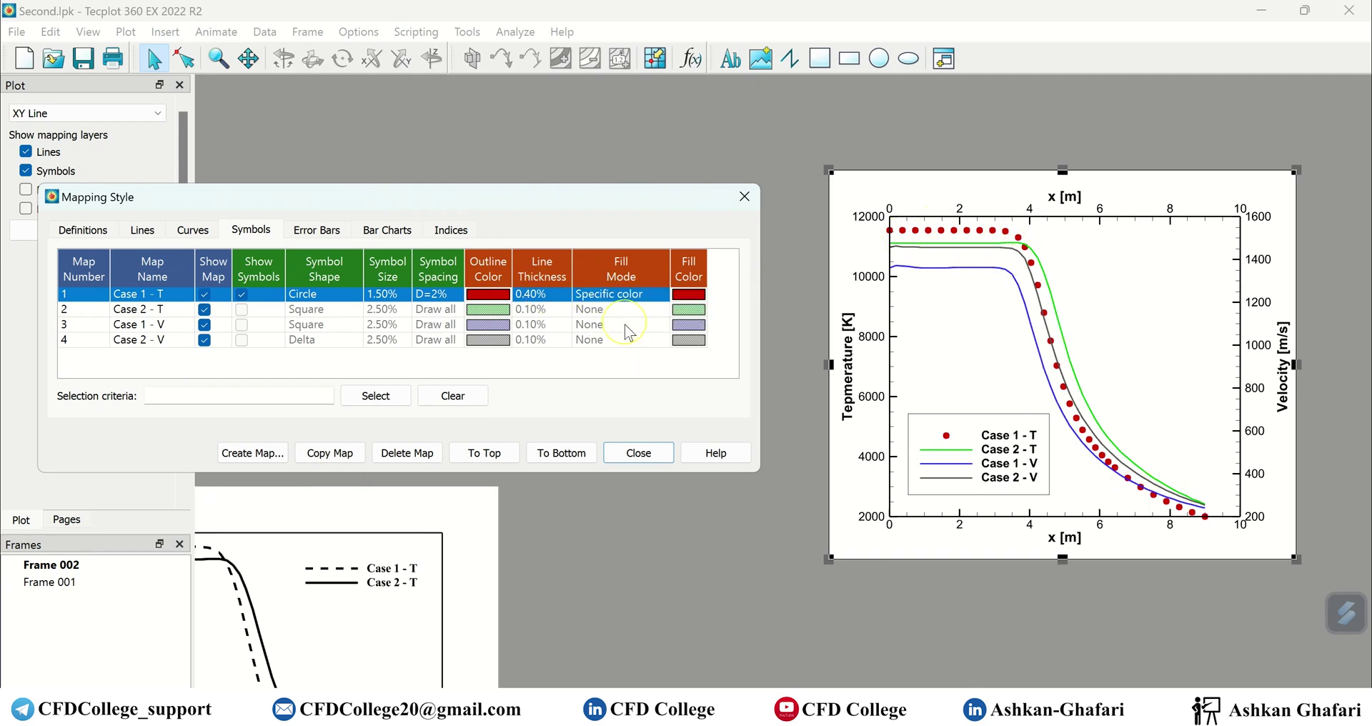
click(691, 296)
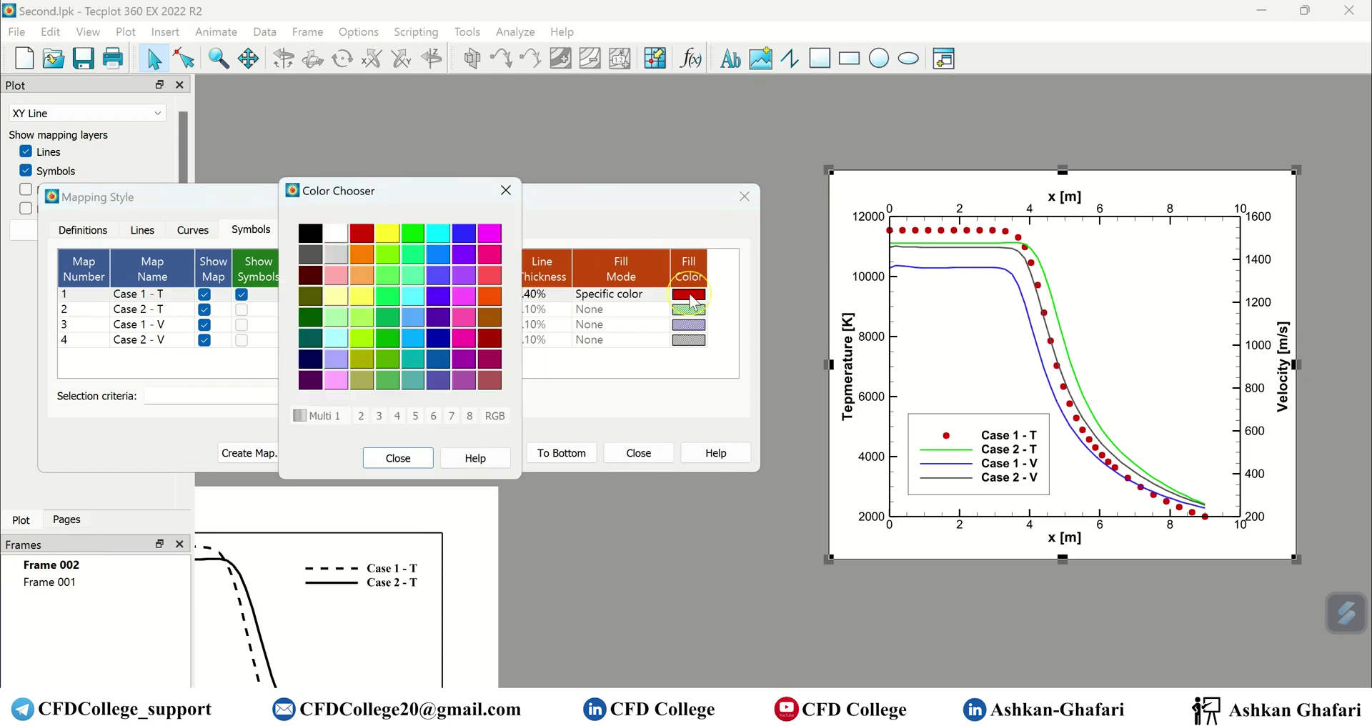
click(413, 296)
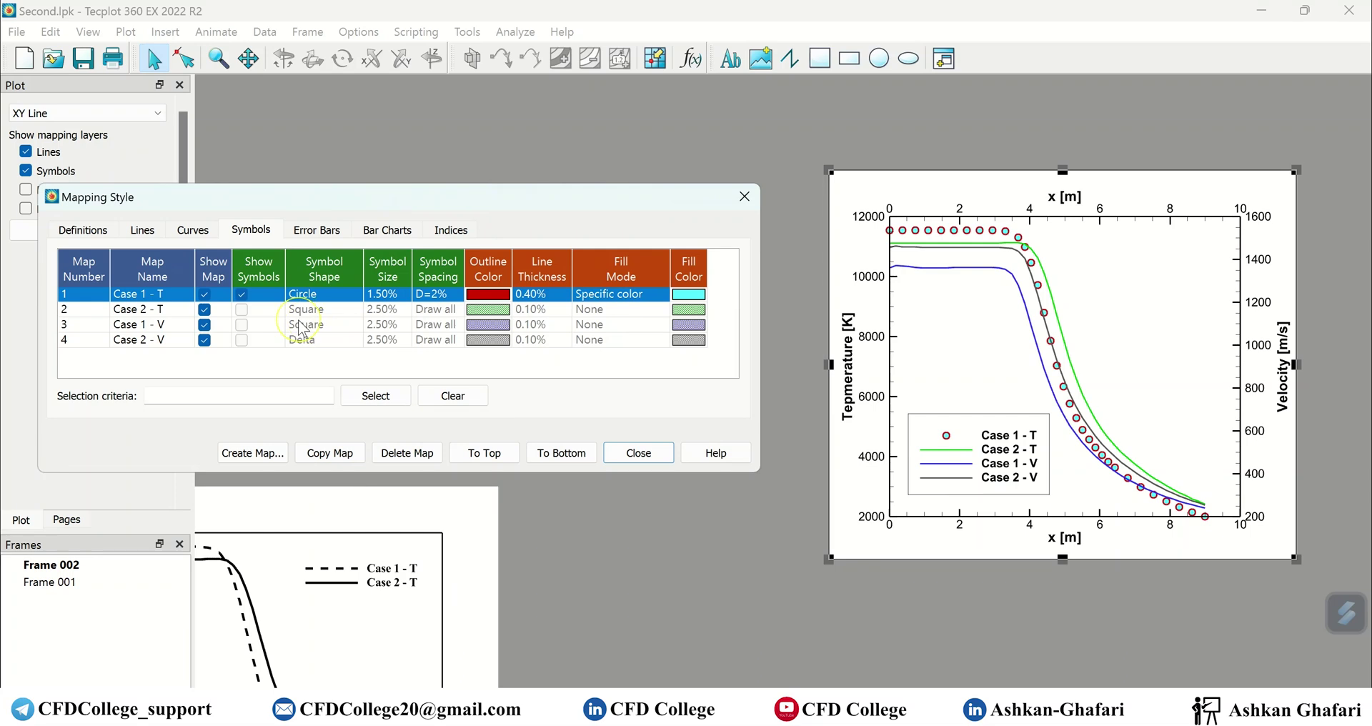
click(243, 324)
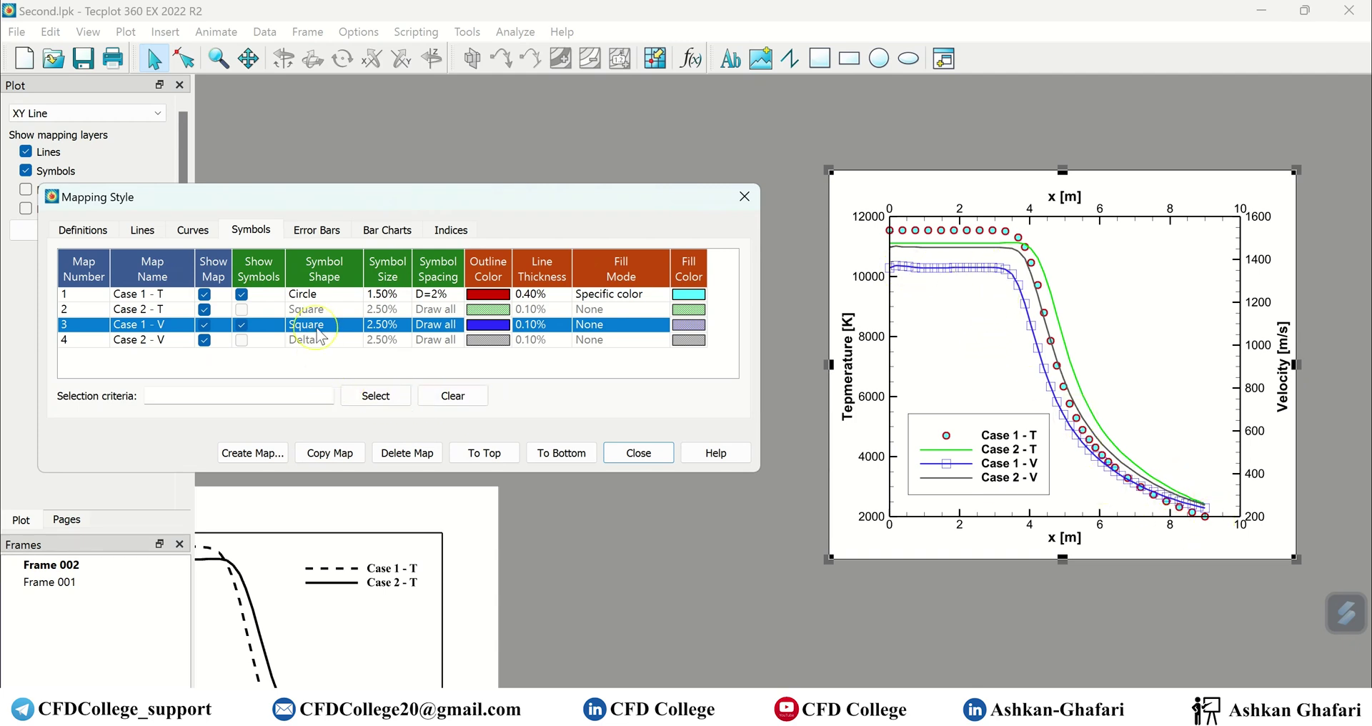
- Give Case 1 - V squares 2% size, every-second-point spacing, 0.40% outline and line-colour fill
click(386, 325)
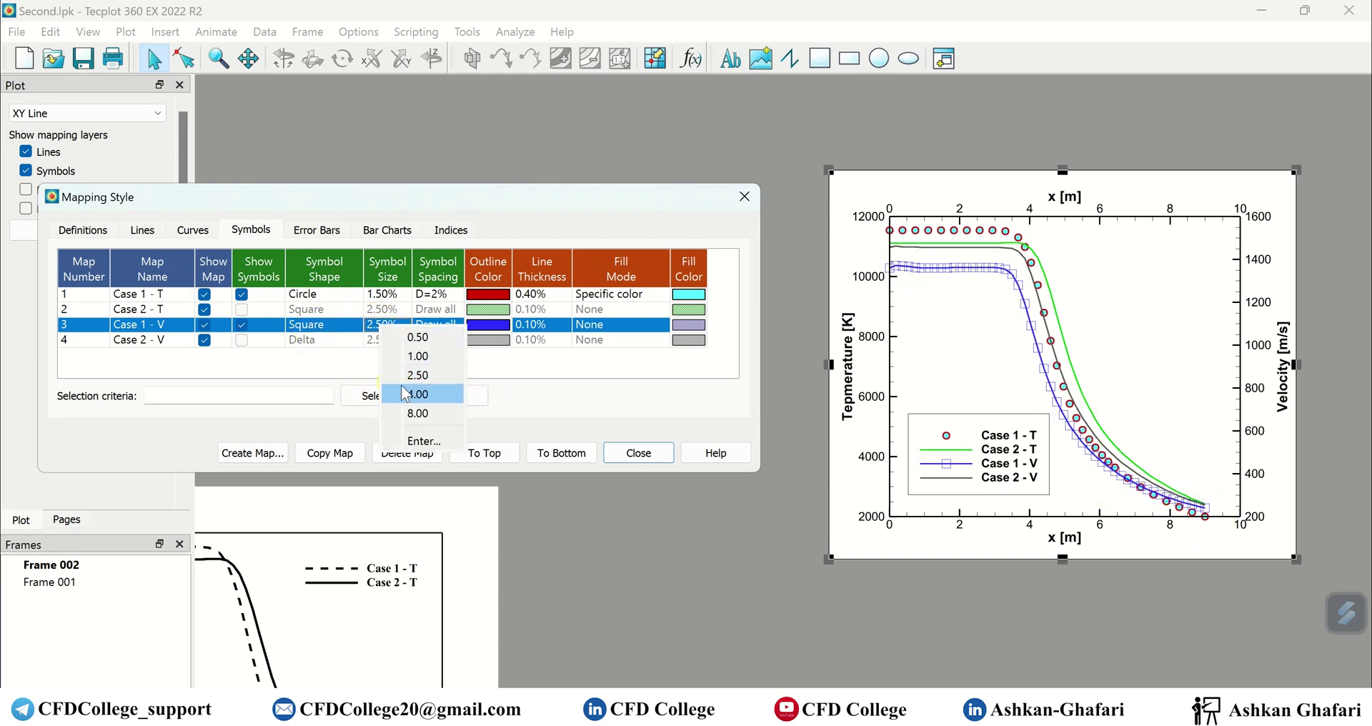
click(425, 439)
text(2)
key(Return)
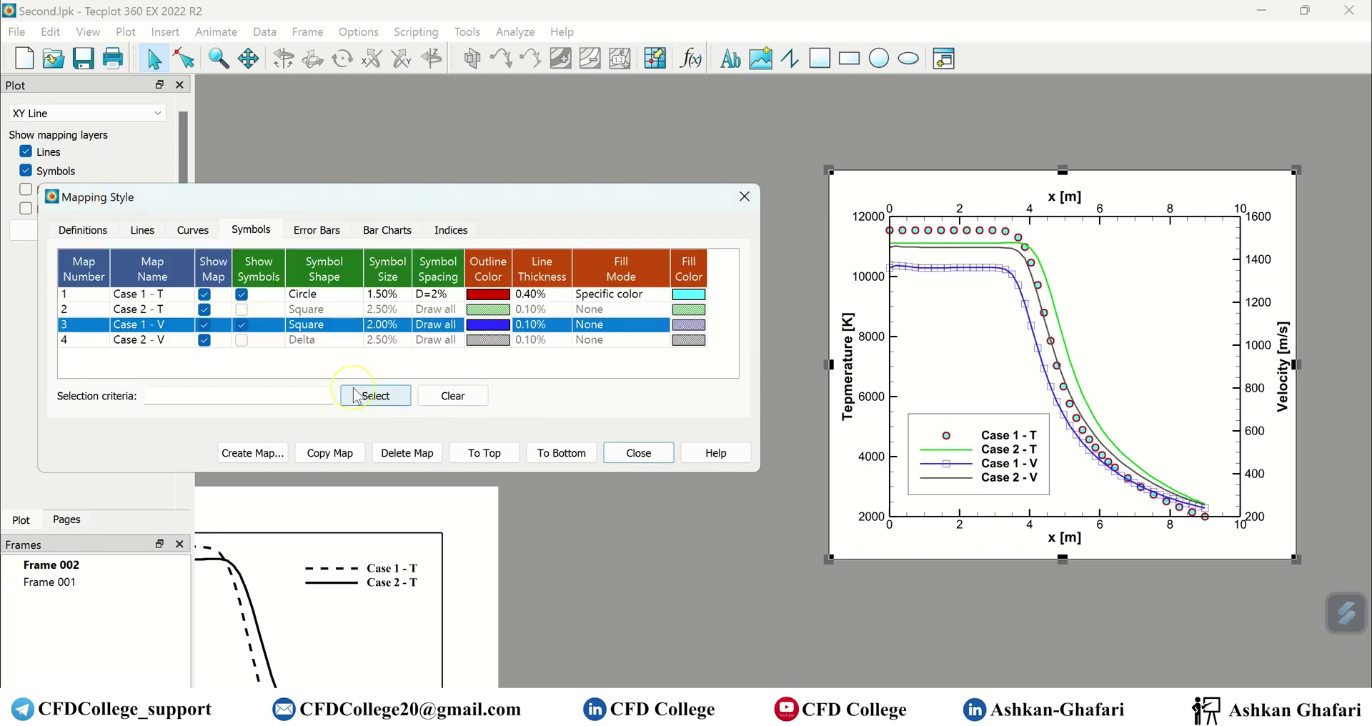
click(438, 327)
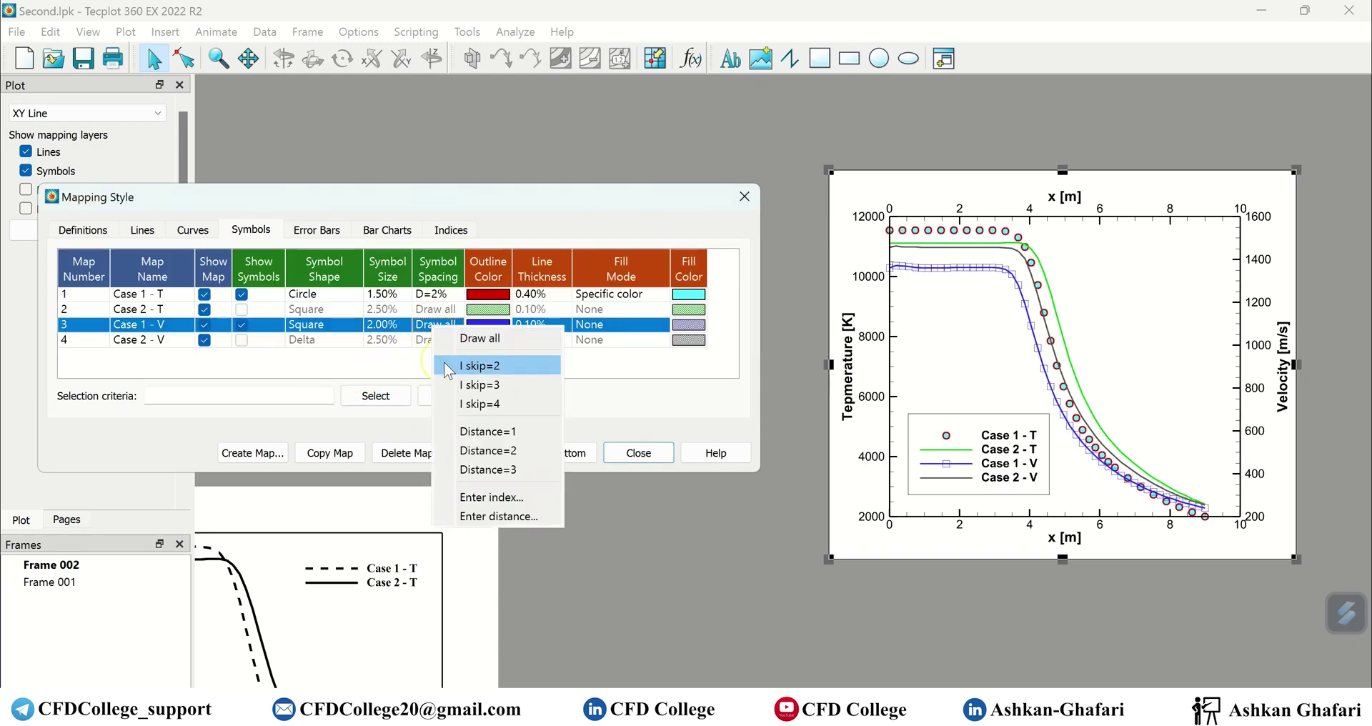
click(496, 367)
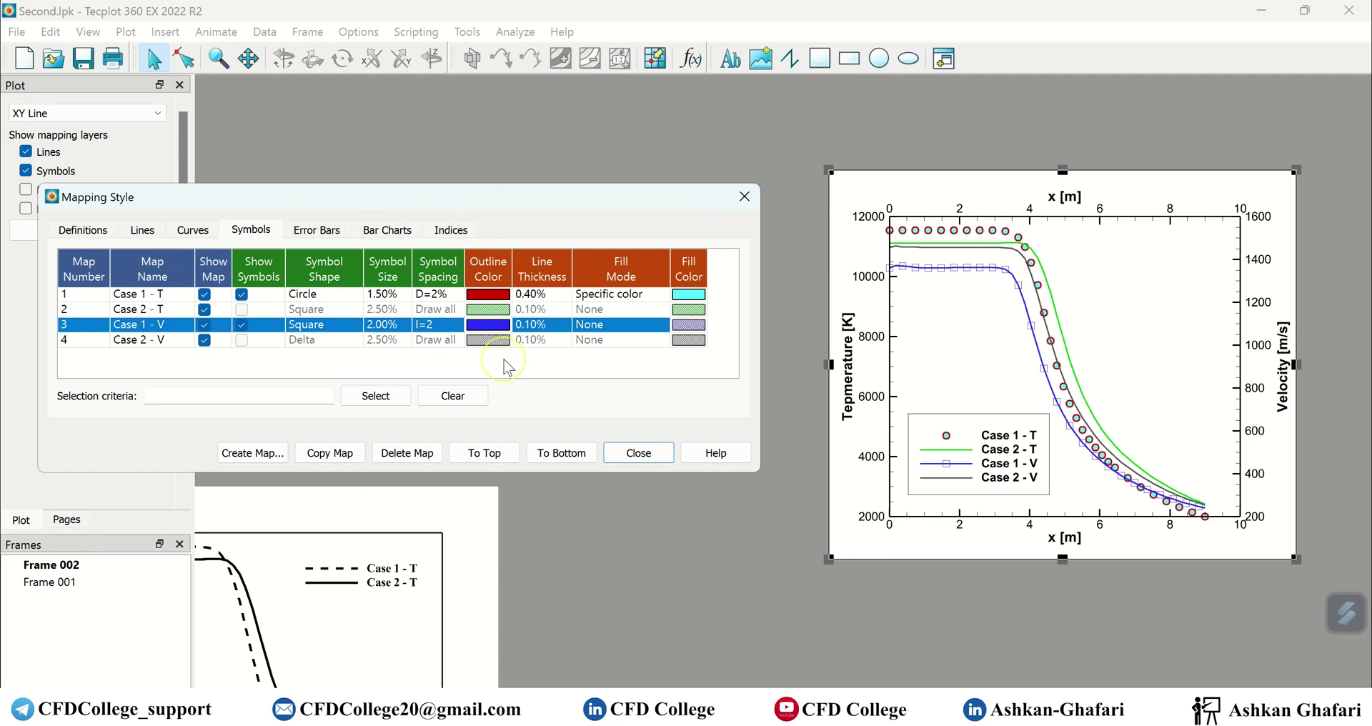
click(540, 325)
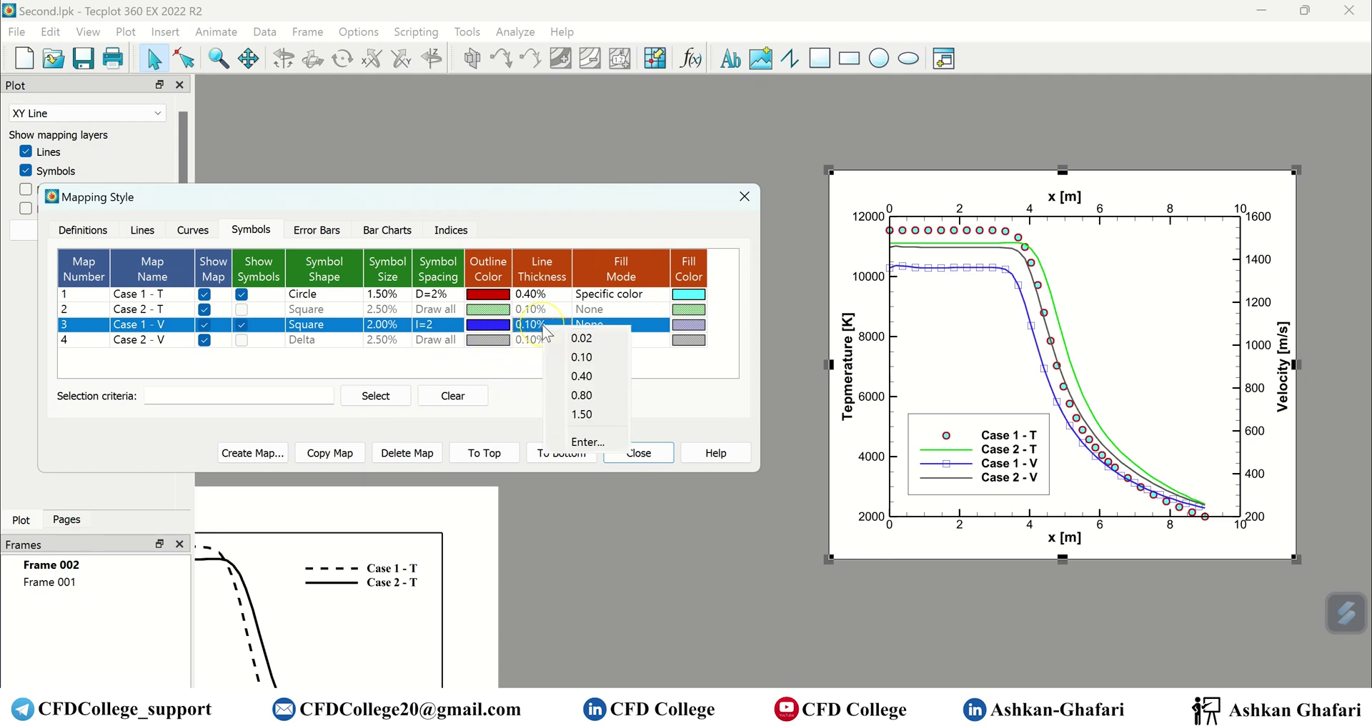
click(582, 378)
click(606, 326)
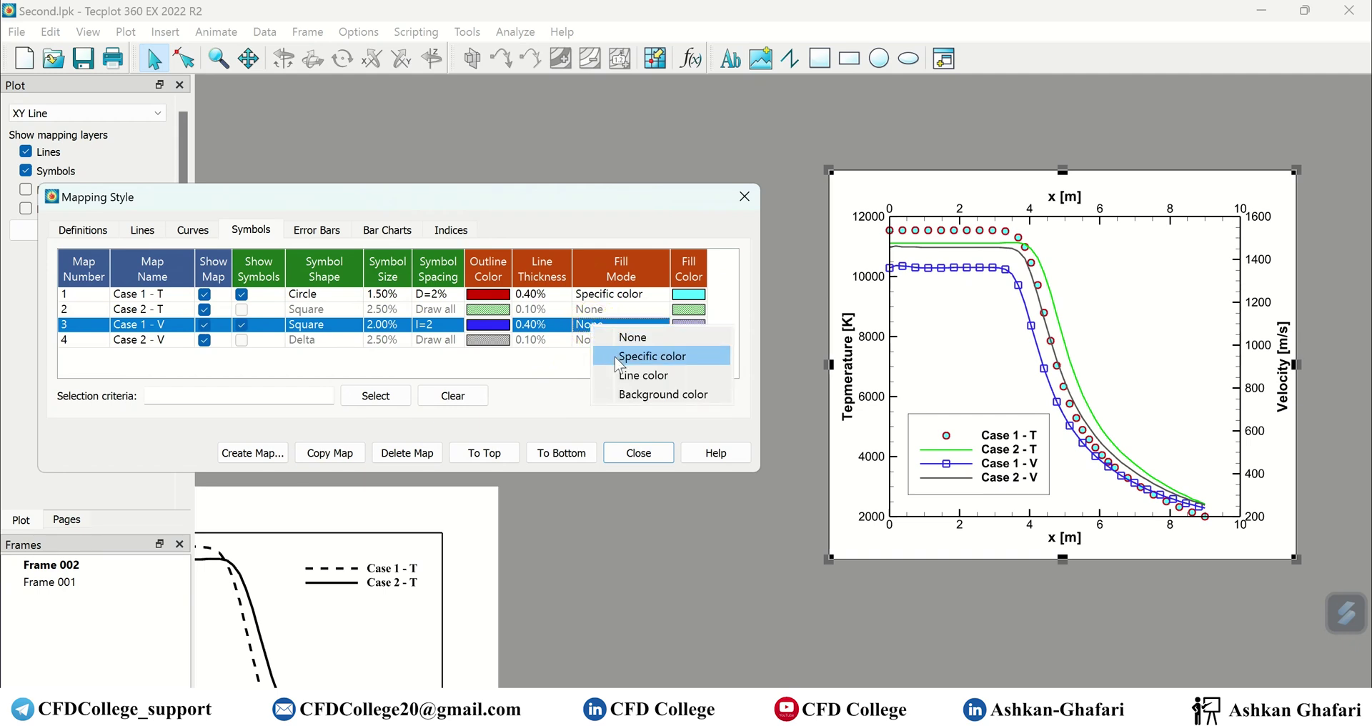
click(621, 375)
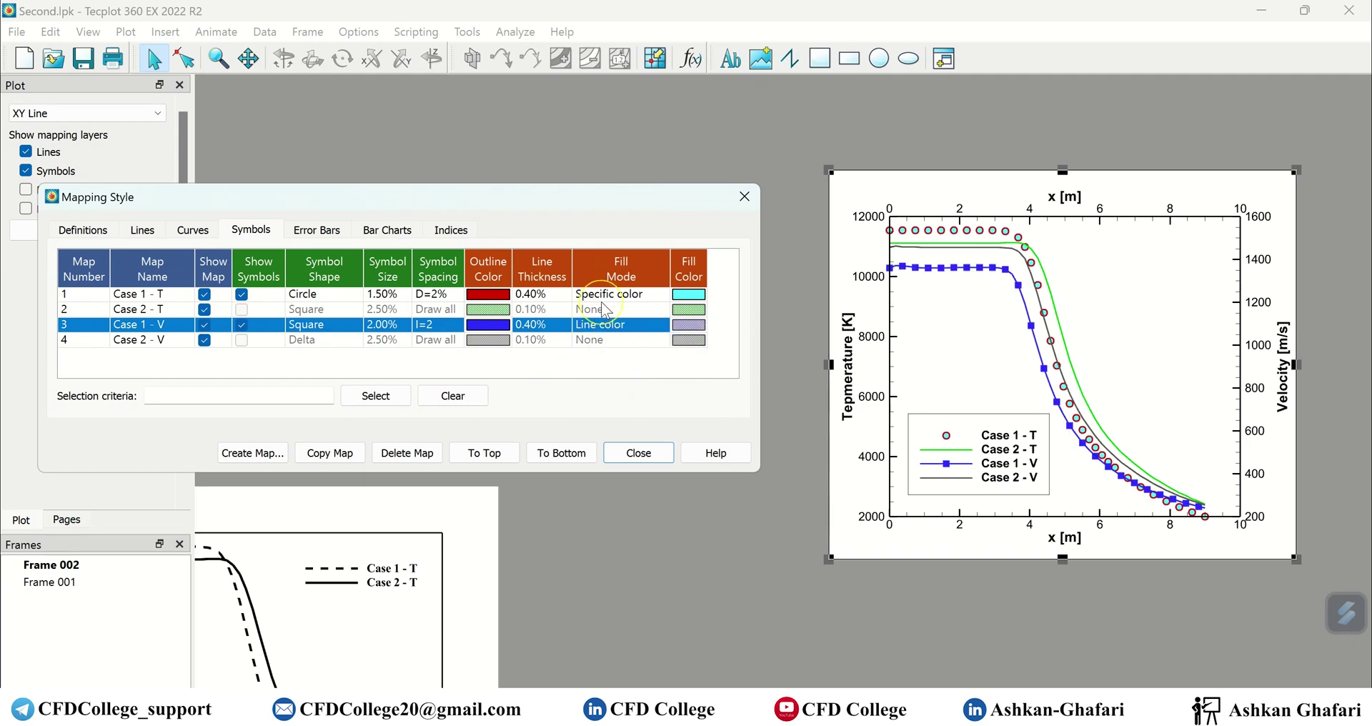
- Fill the Case 1 - T circles solid with their red line colour and close Mapping Style
click(616, 294)
click(626, 356)
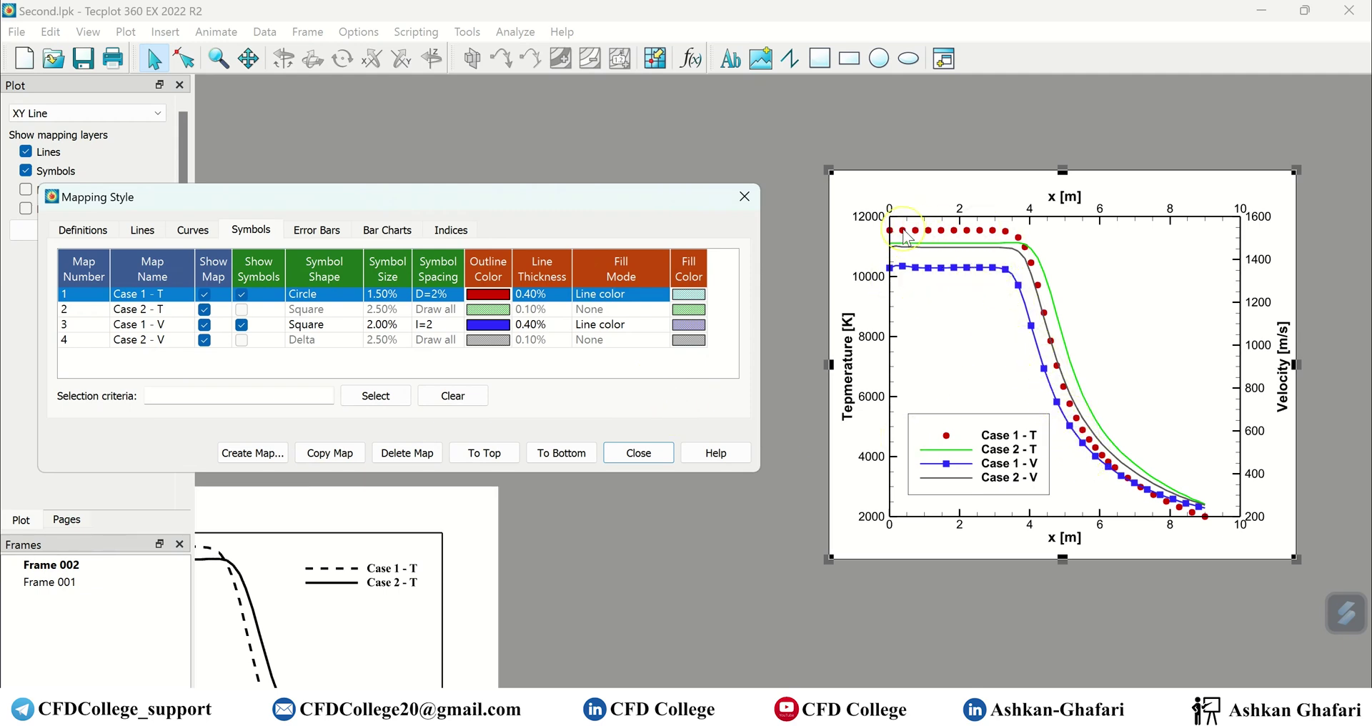
click(144, 236)
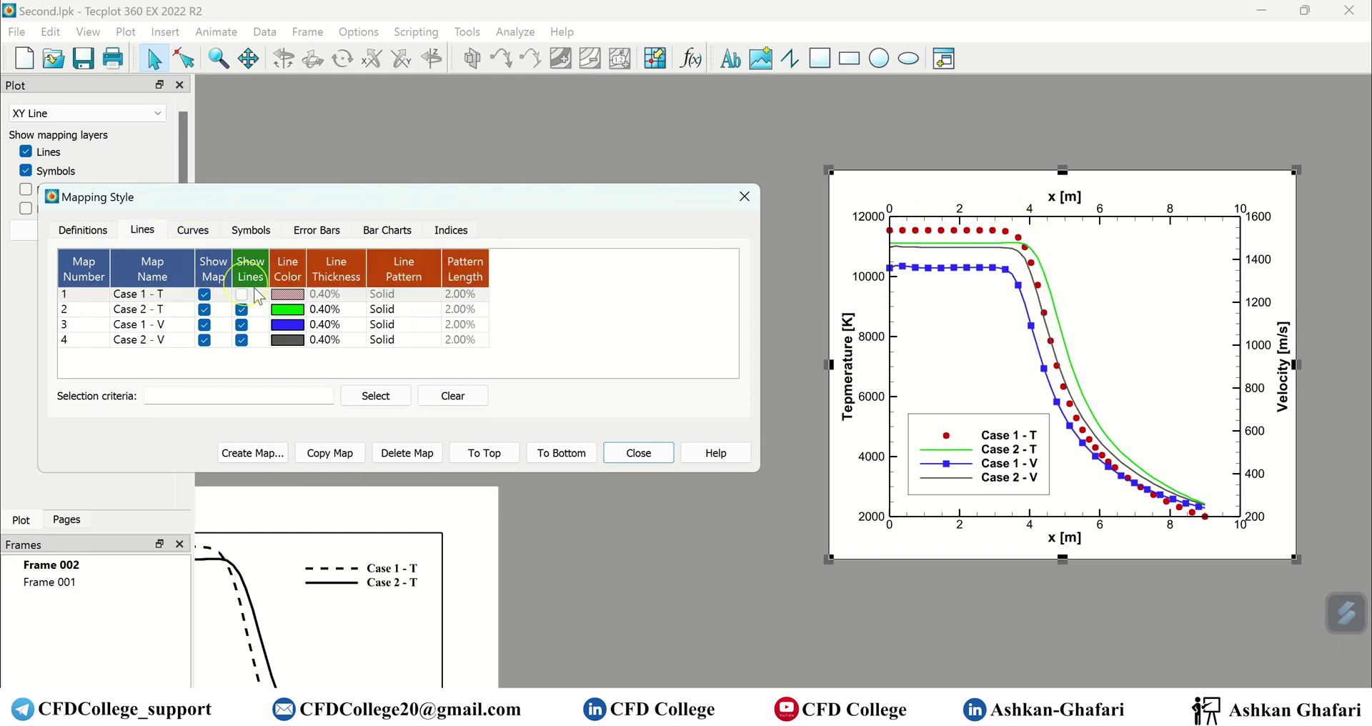
click(279, 231)
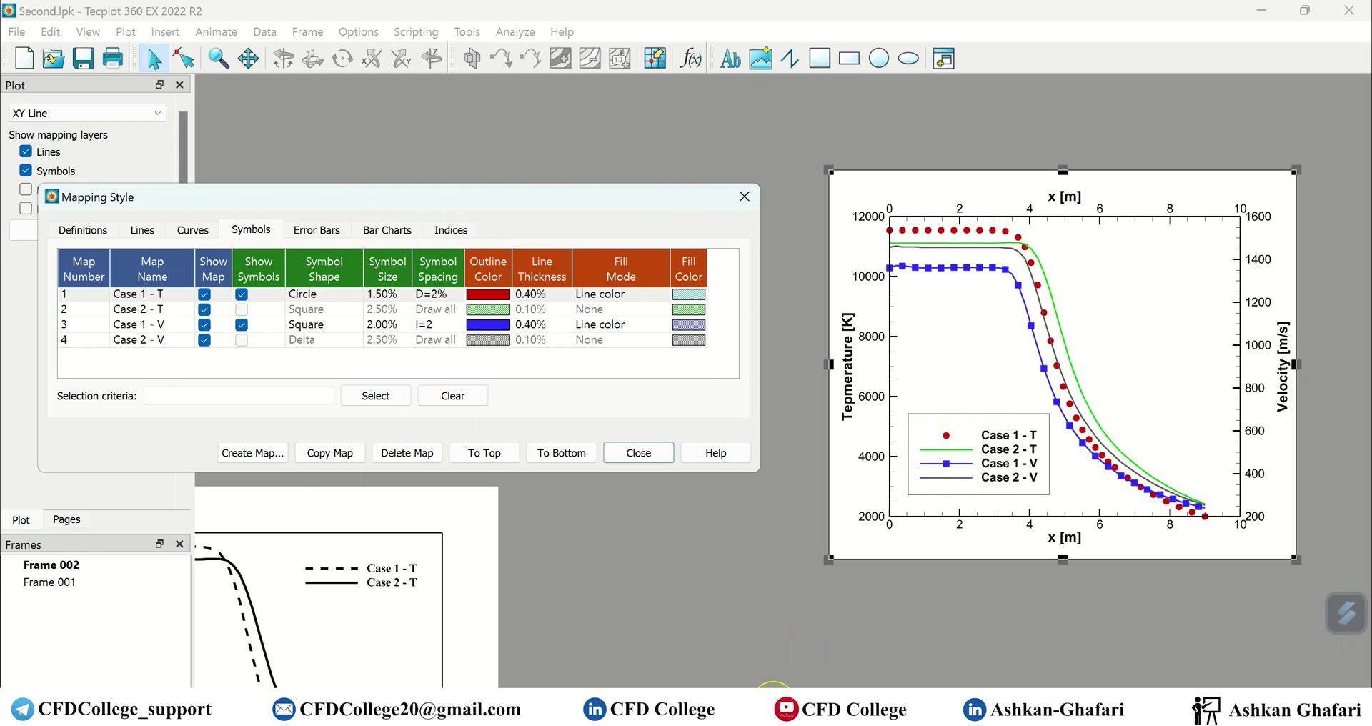
click(997, 476)
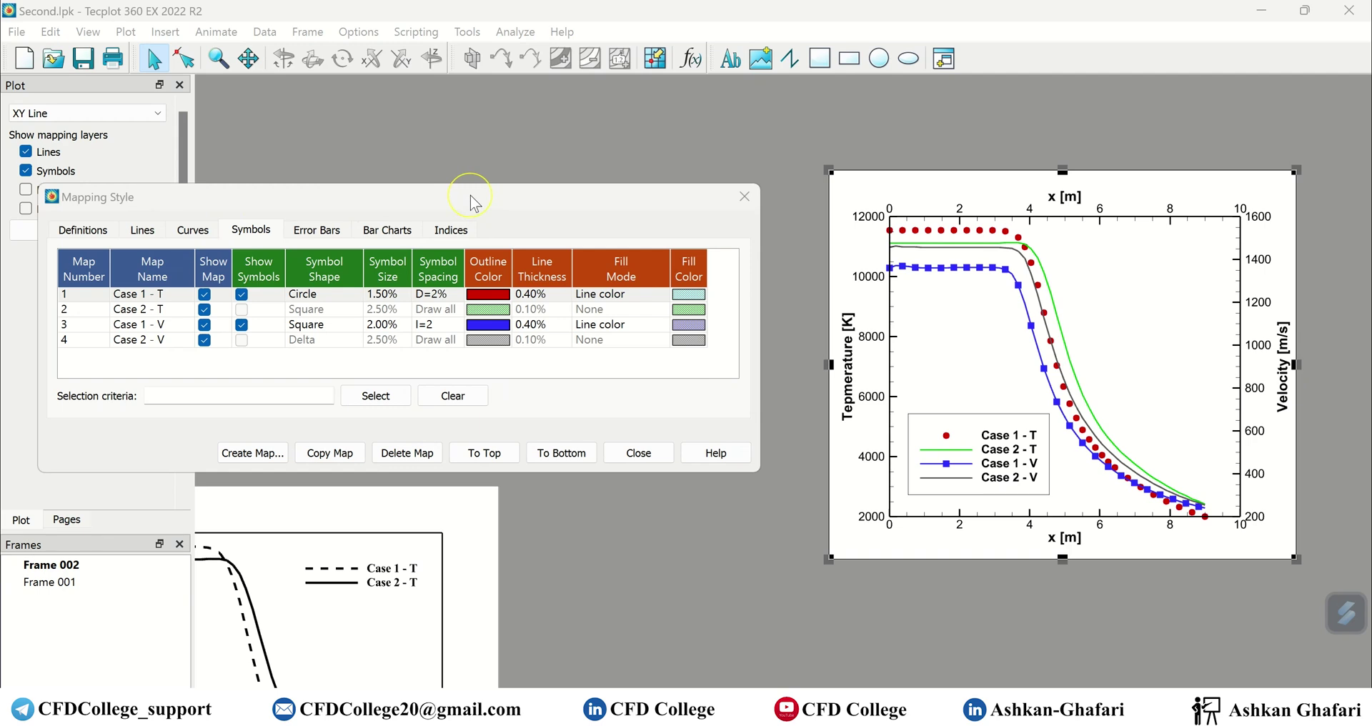
drag(470, 195, 560, 124)
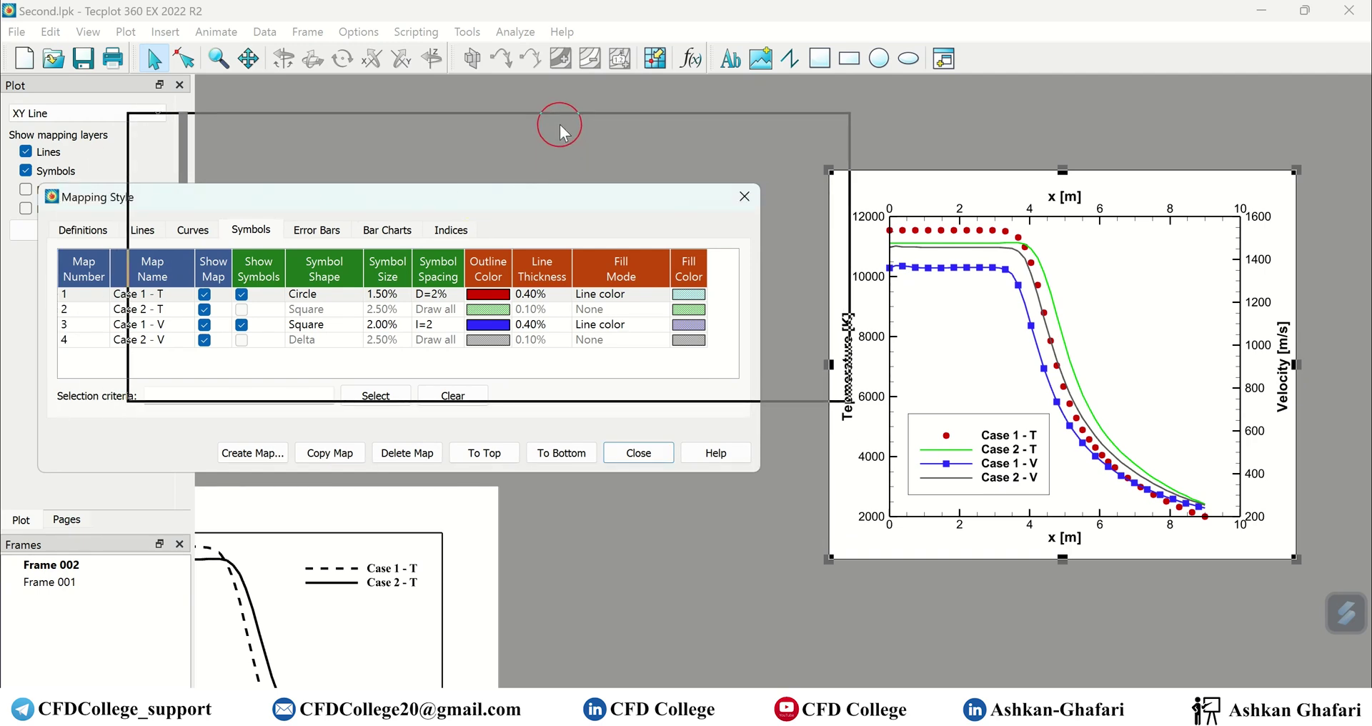
drag(559, 124, 558, 124)
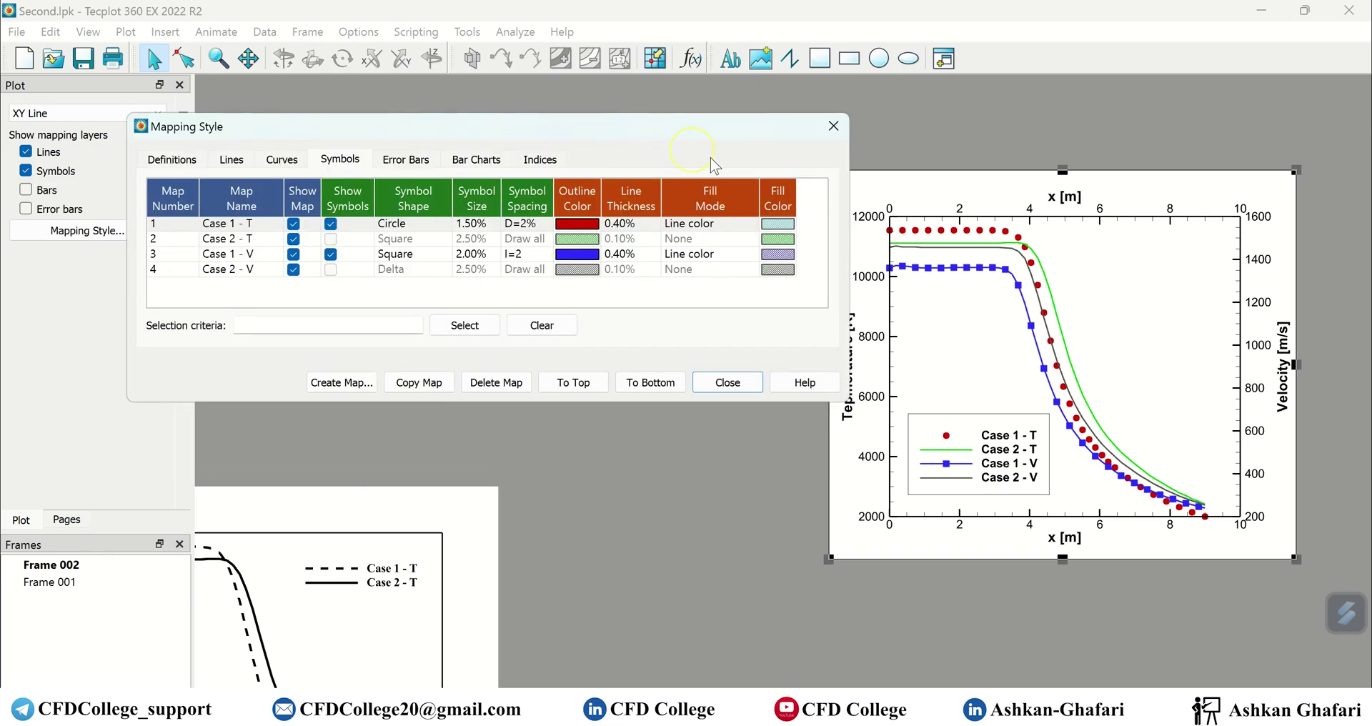
drag(851, 191, 792, 192)
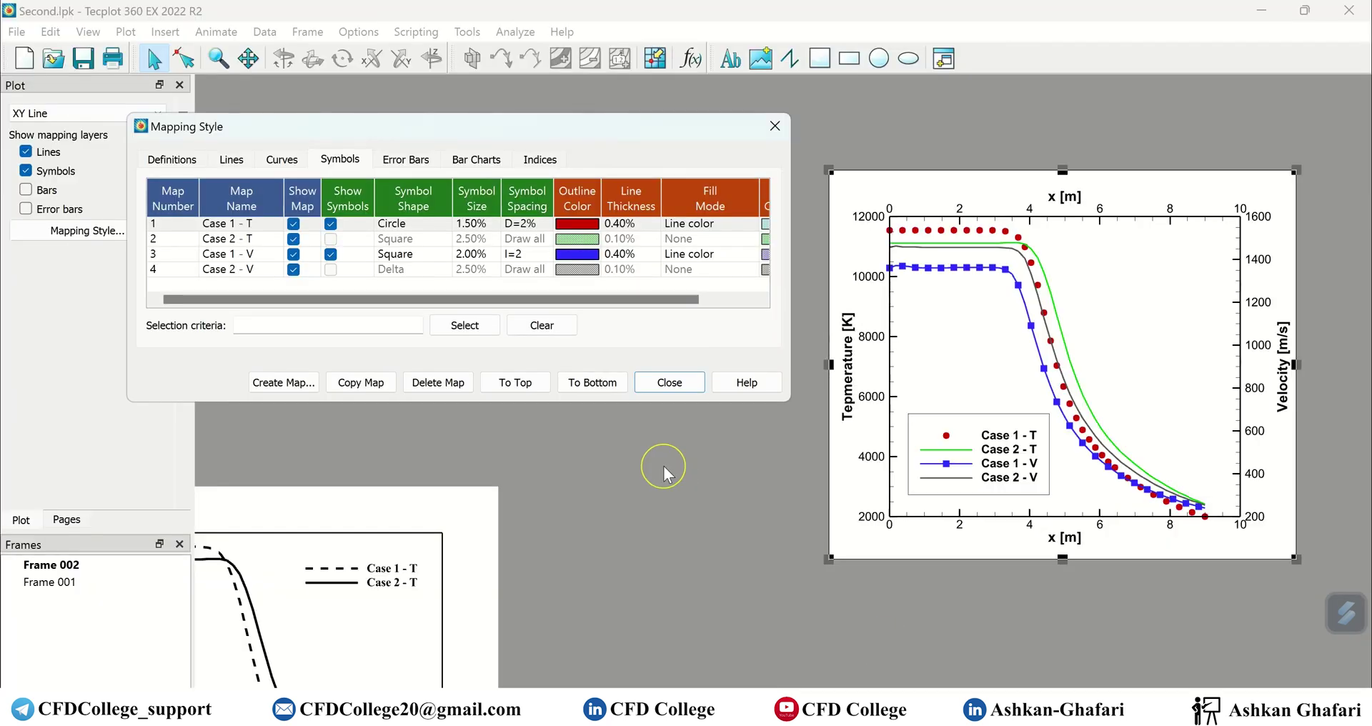
click(684, 392)
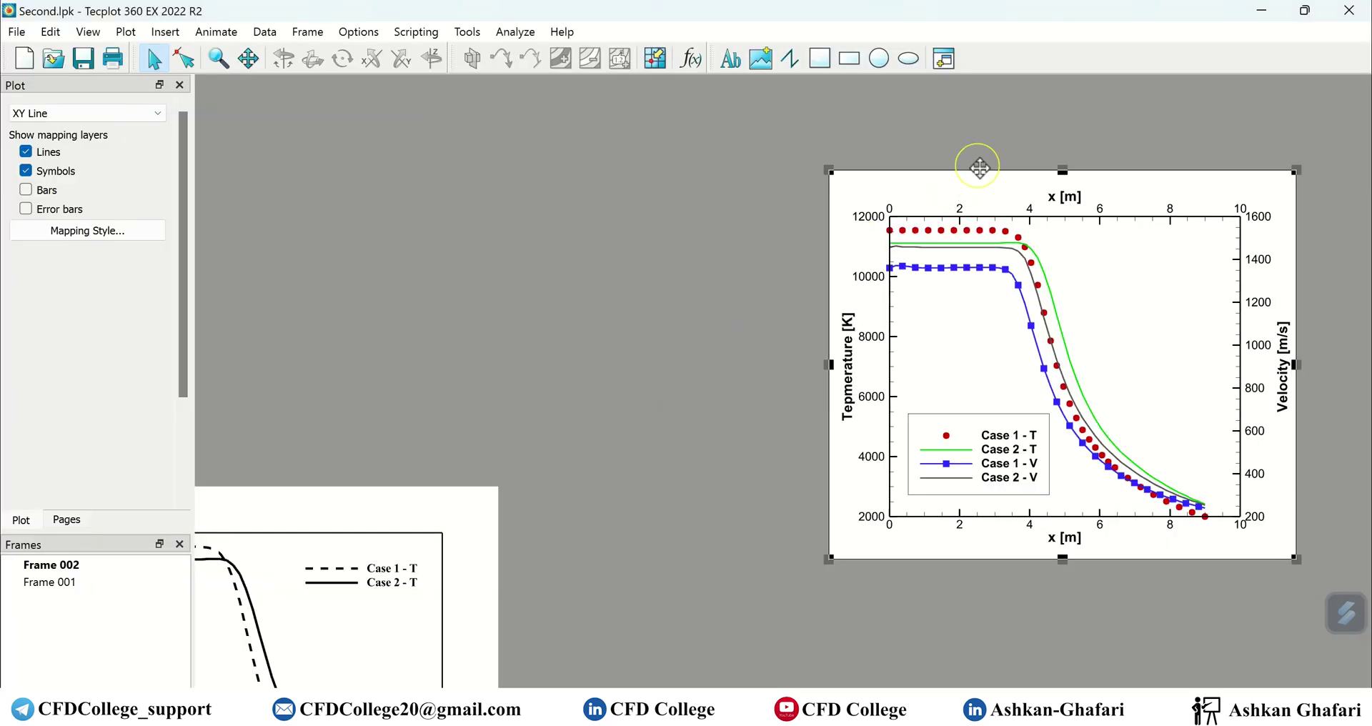
- Move the chart frame left toward the workspace centre and bring up the image Export settings
drag(974, 160, 690, 192)
click(772, 696)
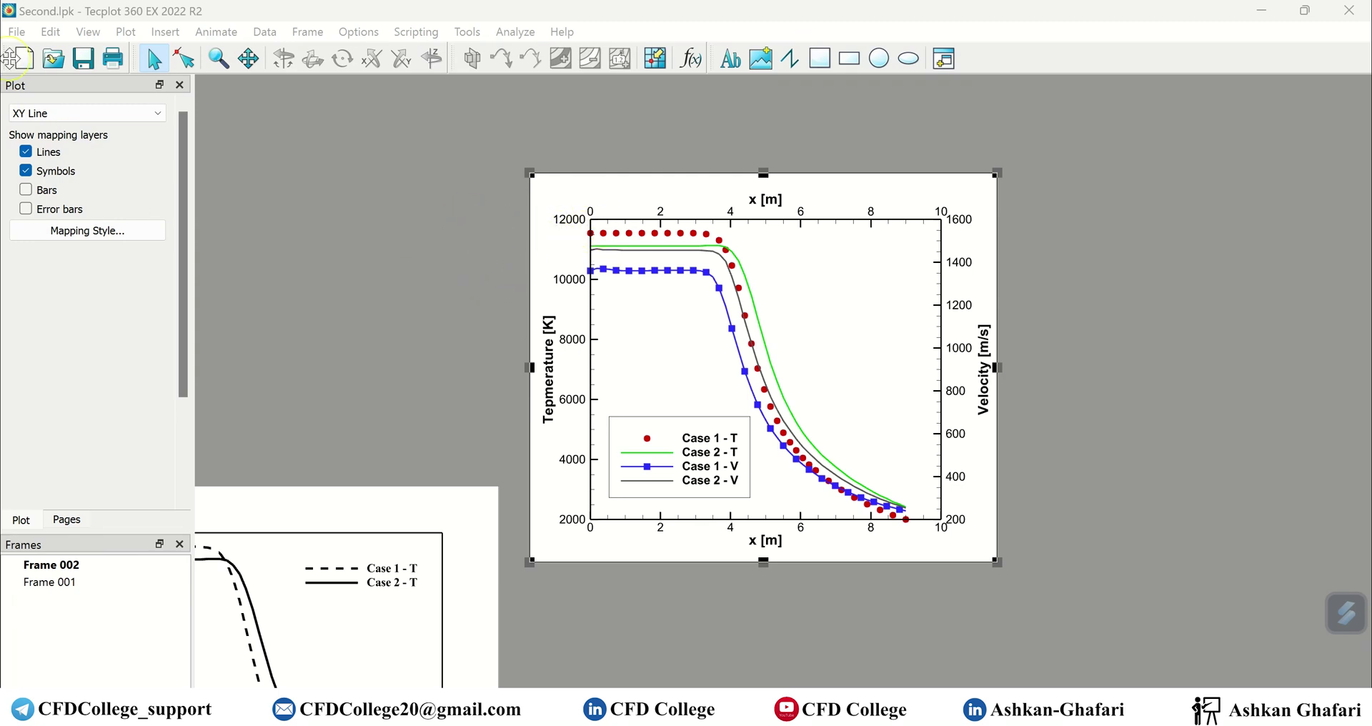
click(18, 33)
click(70, 283)
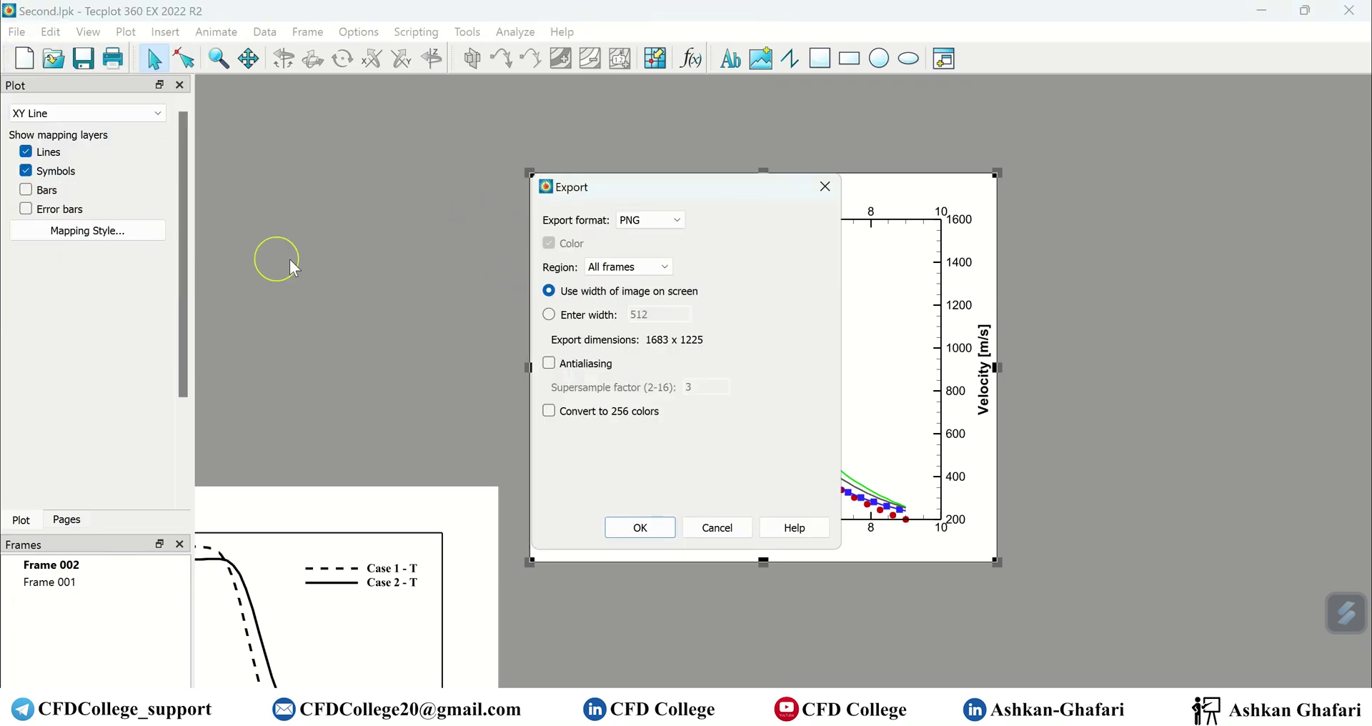
click(656, 226)
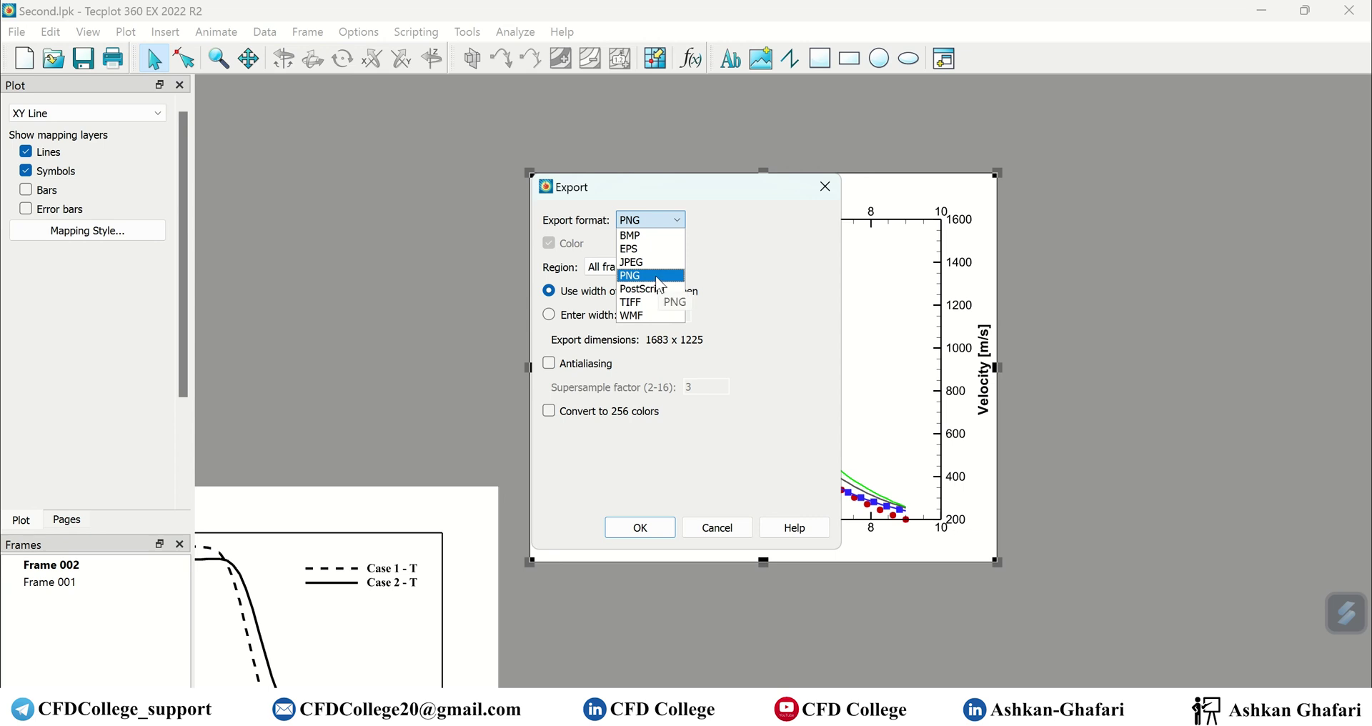
click(729, 266)
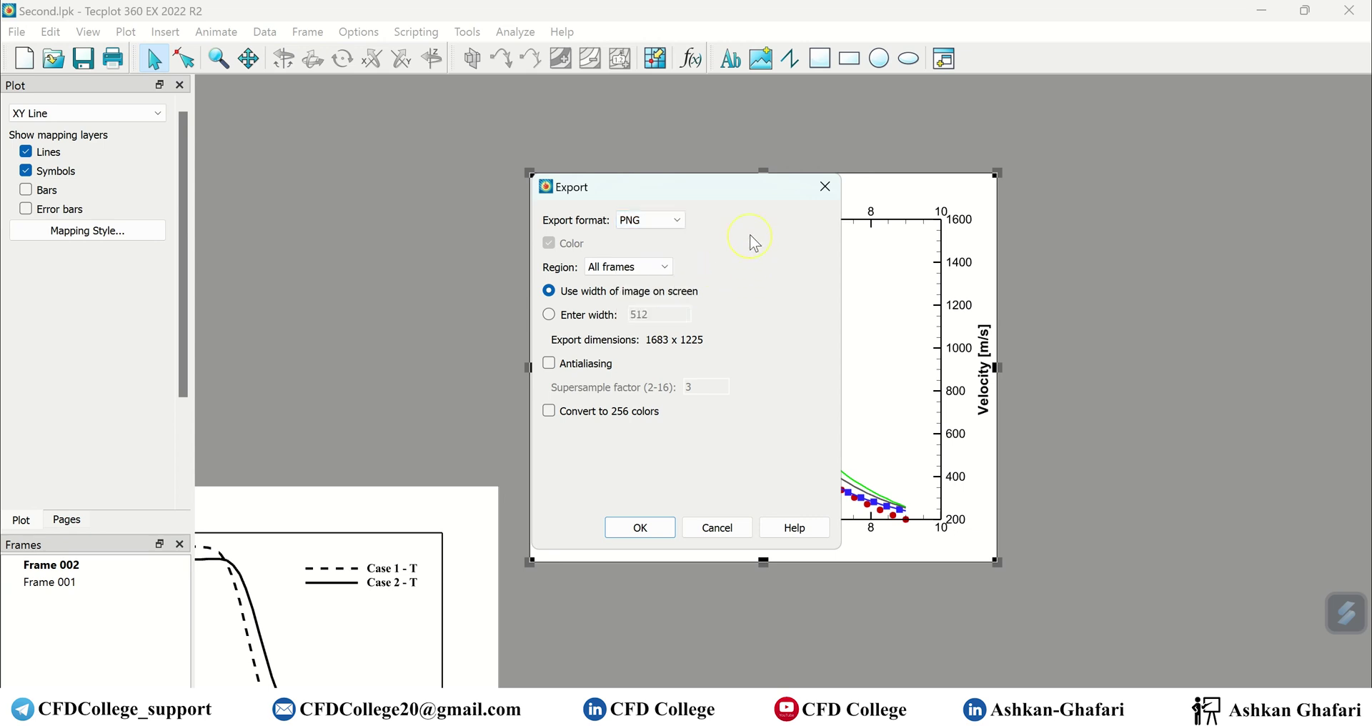
- Set the export format to WMF and the region to Current frame, then confirm
drag(722, 183, 1201, 109)
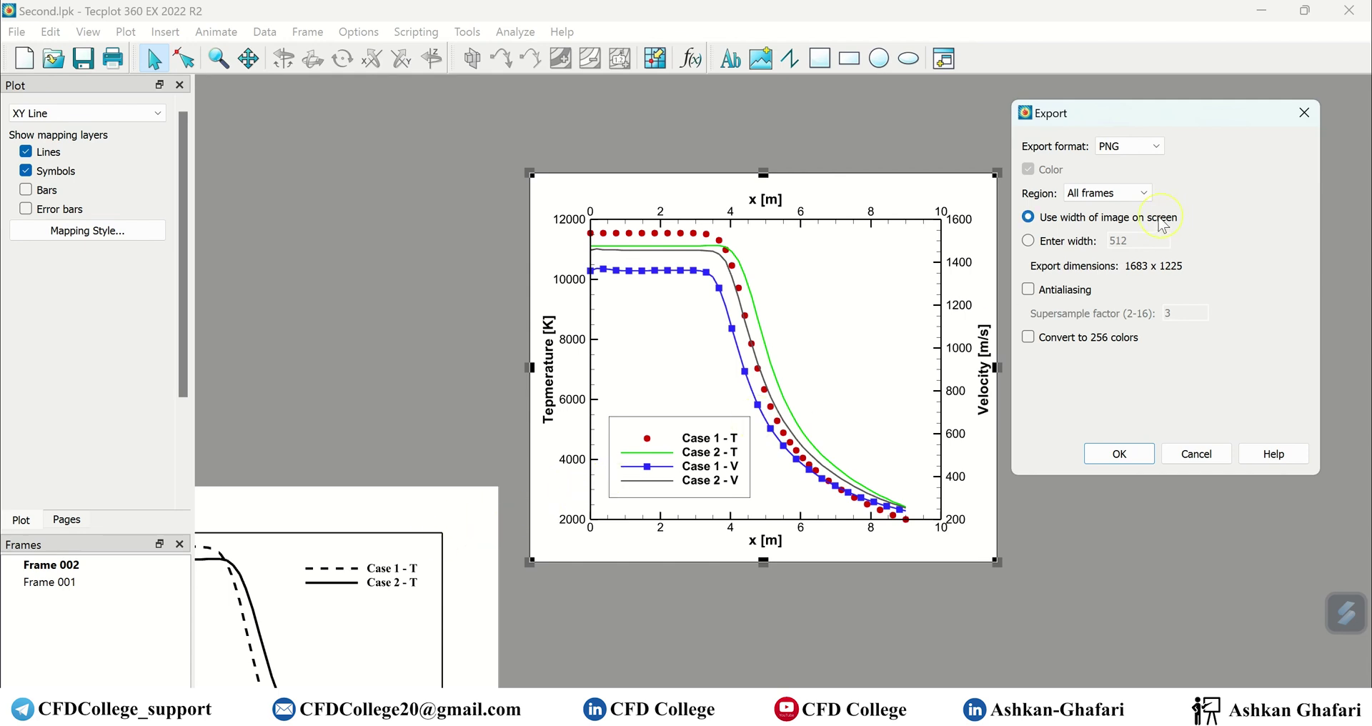
click(1141, 199)
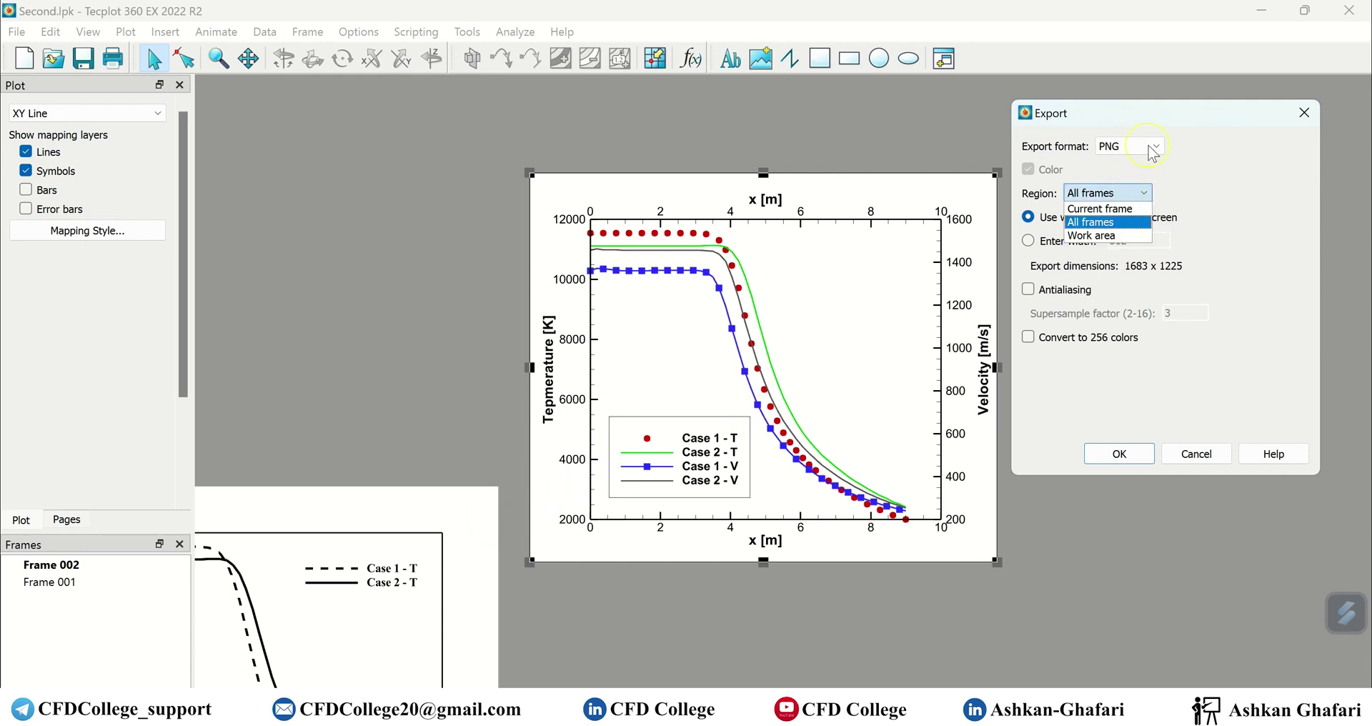
click(1153, 146)
click(1125, 238)
click(1136, 193)
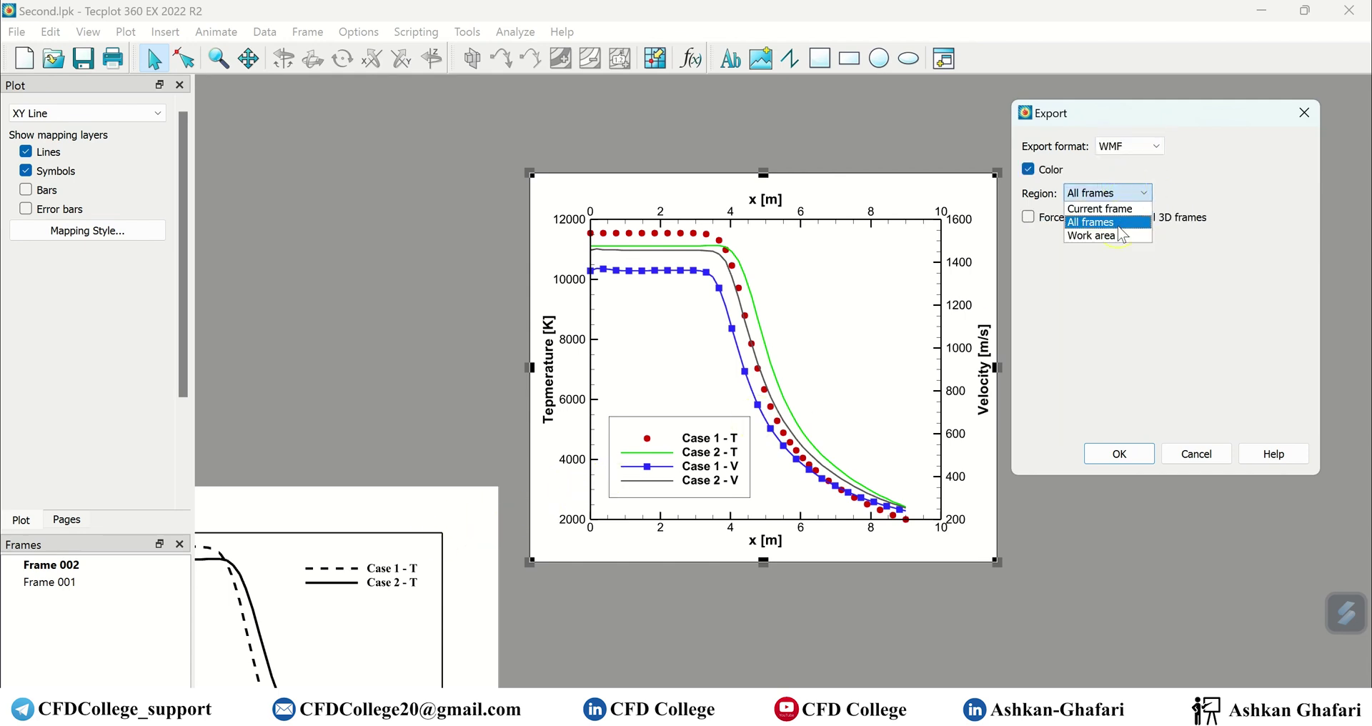
click(1104, 208)
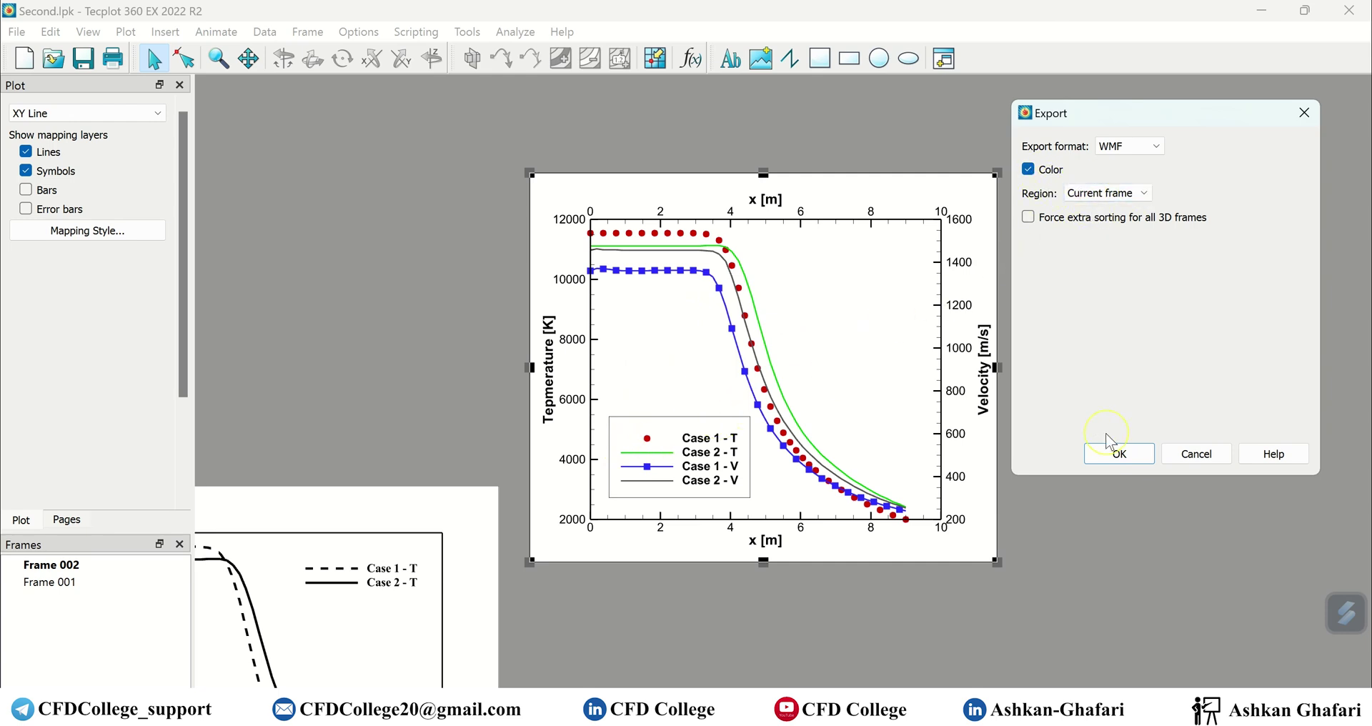
click(1119, 454)
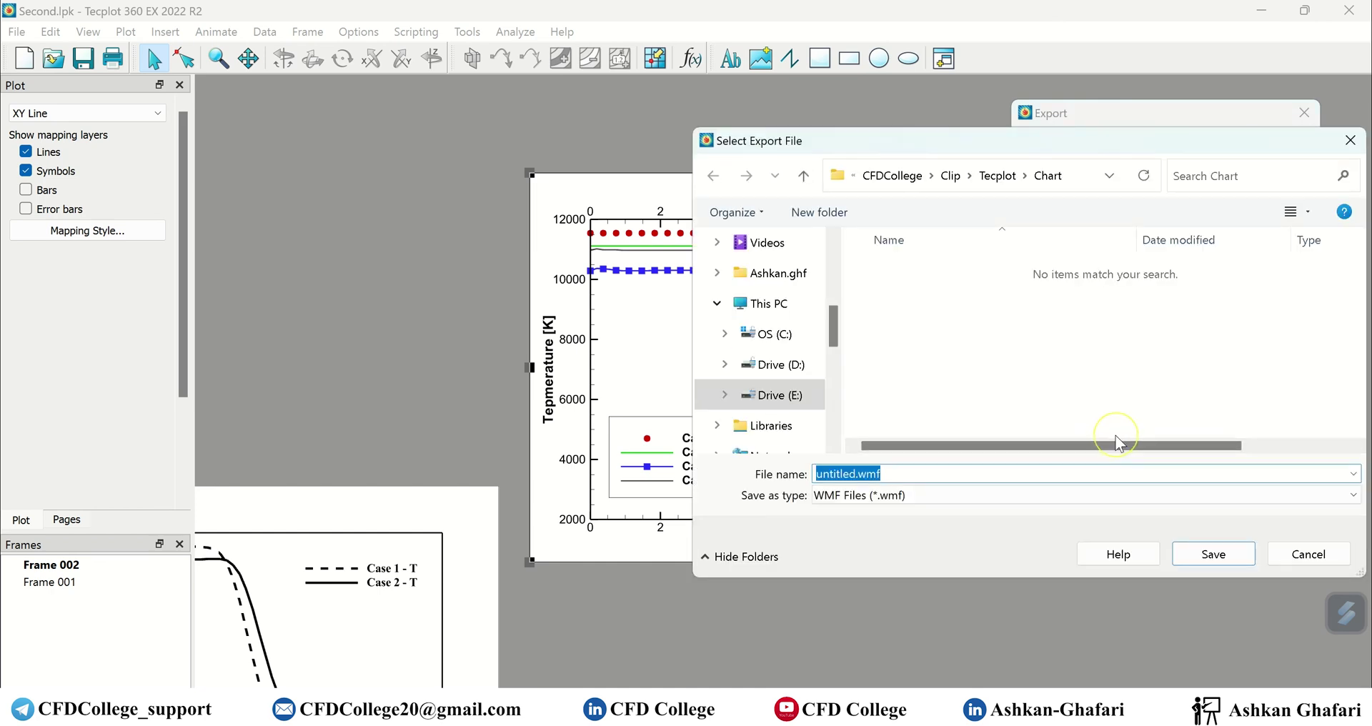
- Save the export as Chart.wmf in the Chart folder and view that folder in File Explorer
click(856, 474)
drag(856, 473, 801, 477)
text(Chart)
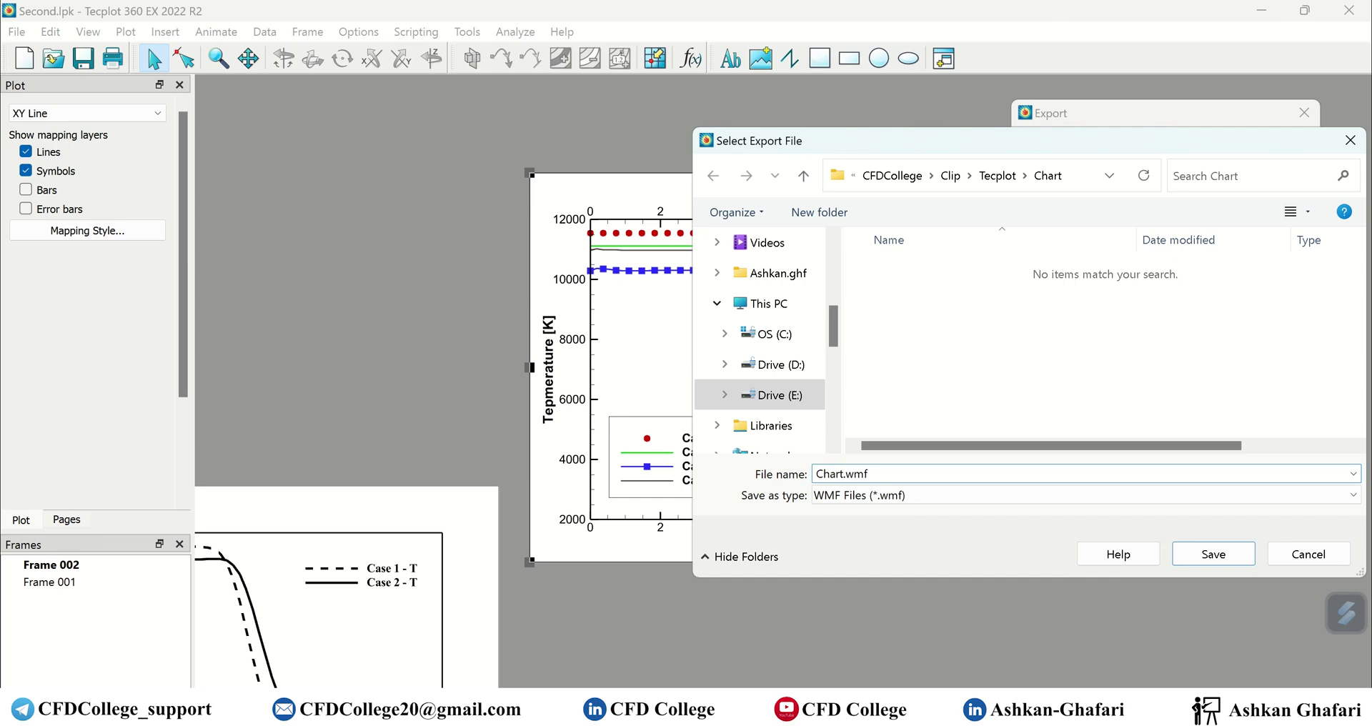
click(1213, 554)
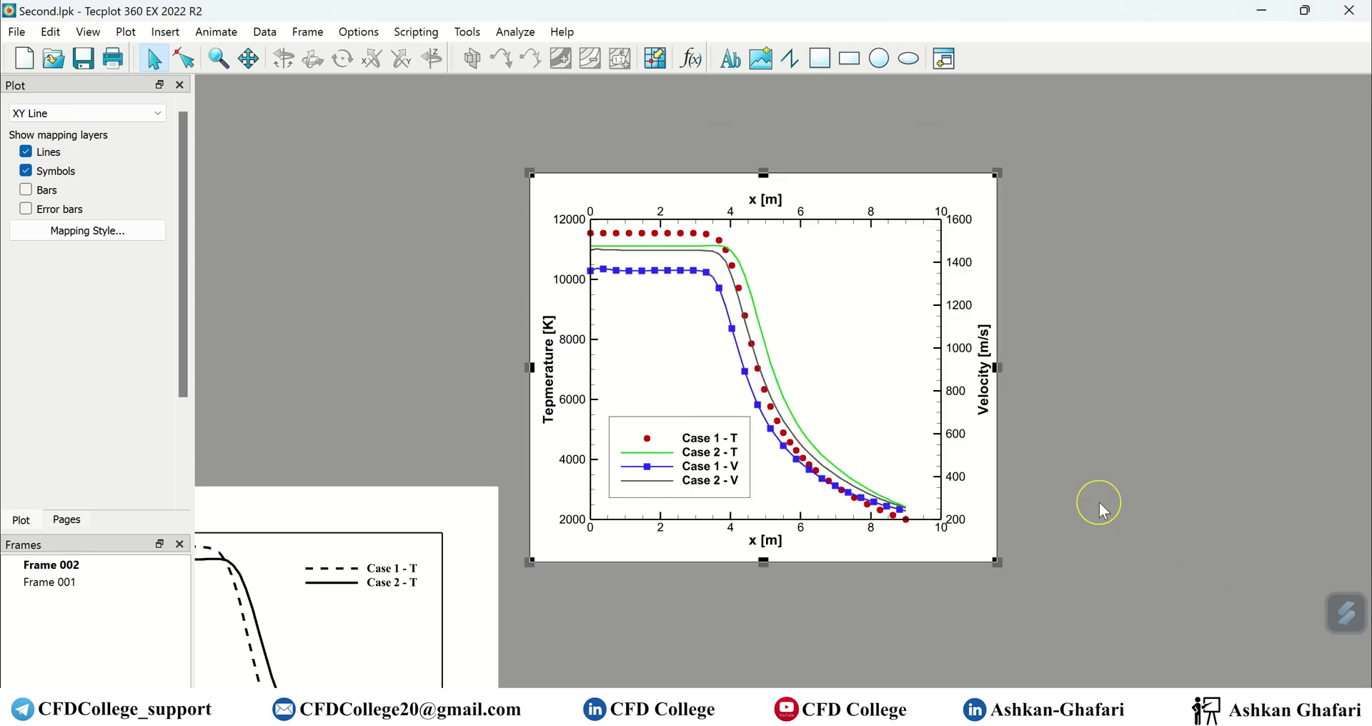
click(765, 701)
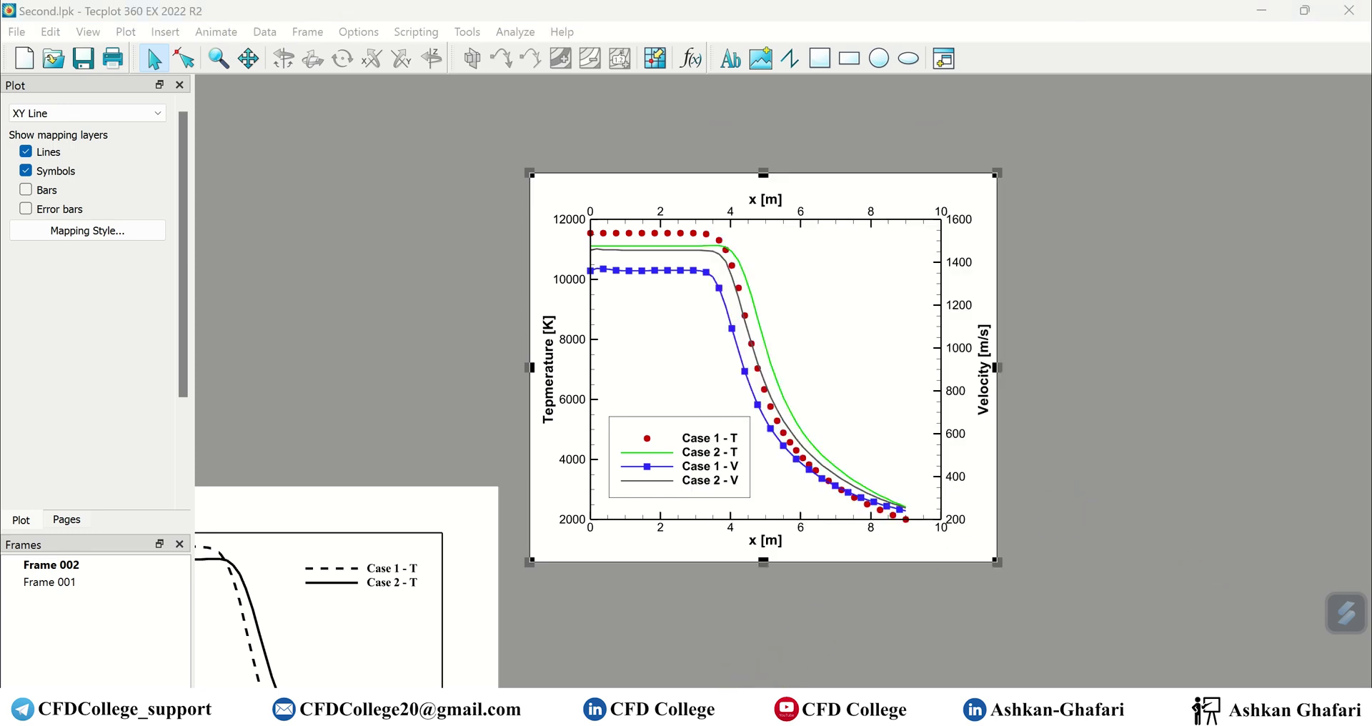
click(629, 643)
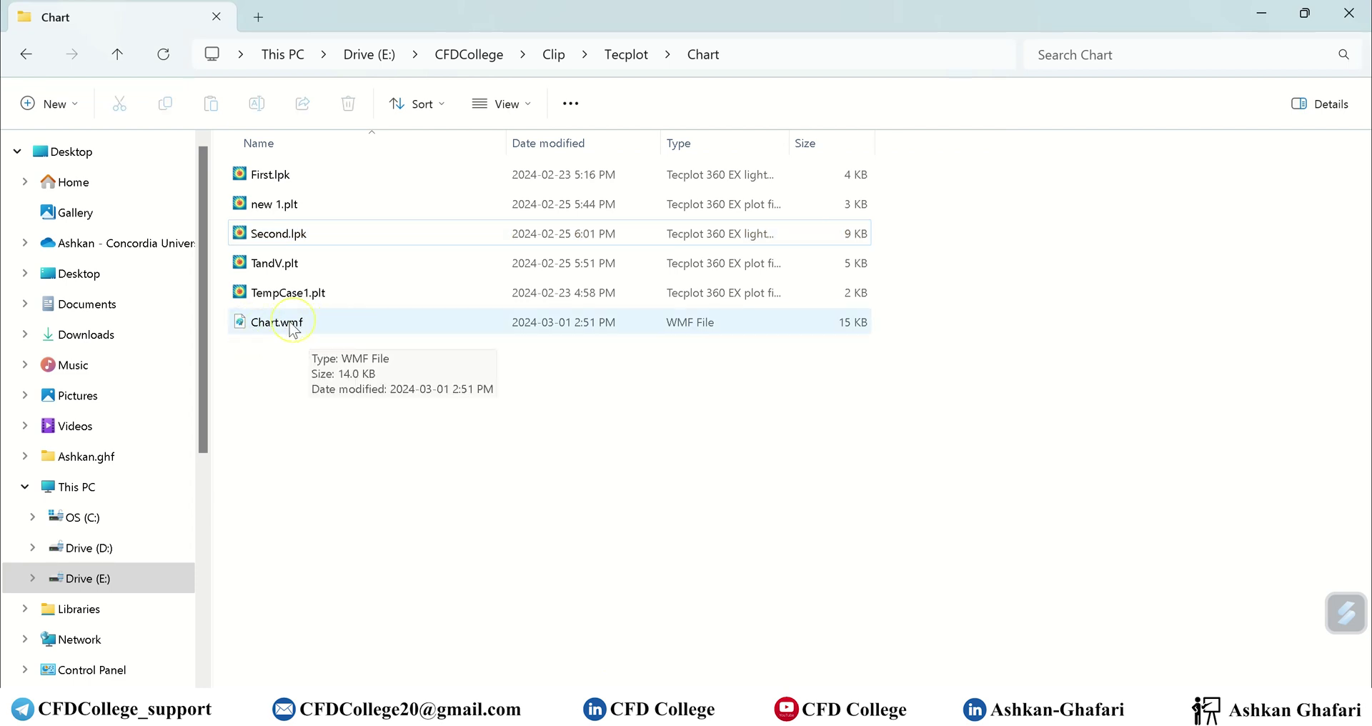
- Drag Chart.wmf from File Explorer onto the blank Word page and maximize Word
click(986, 643)
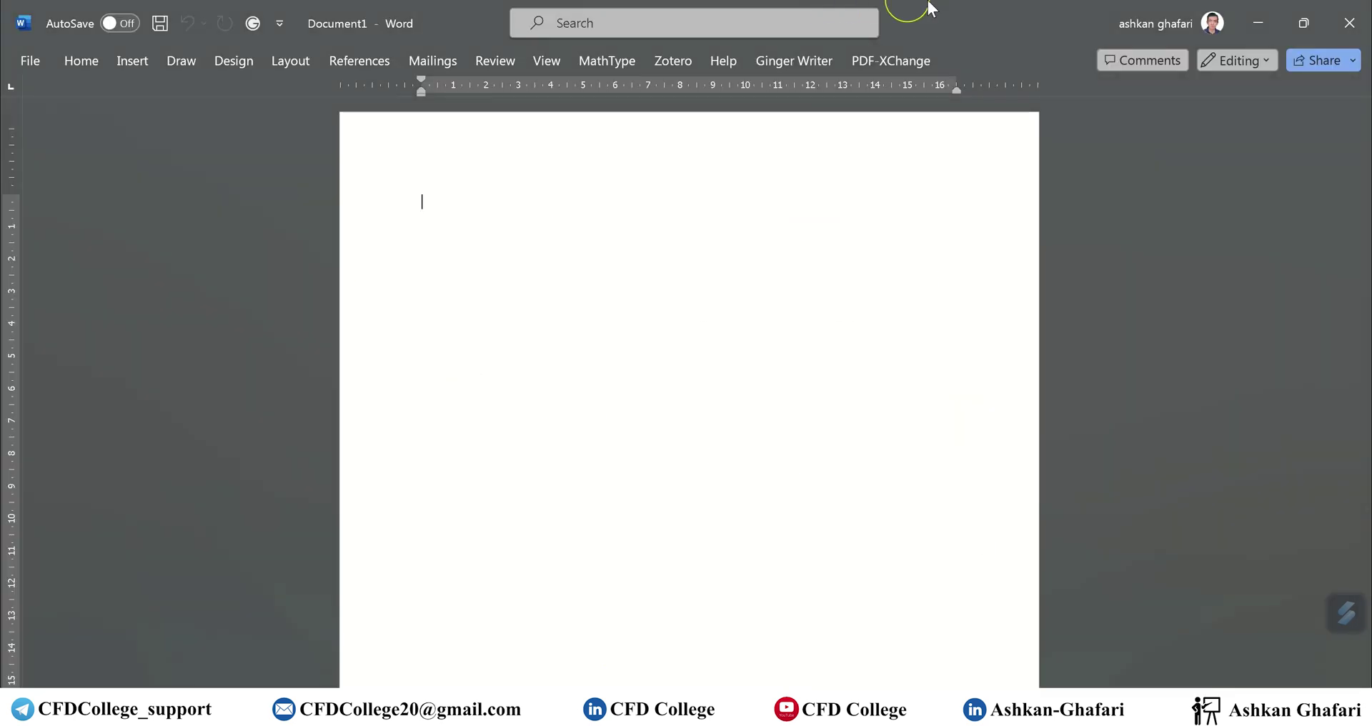
double_click(929, 7)
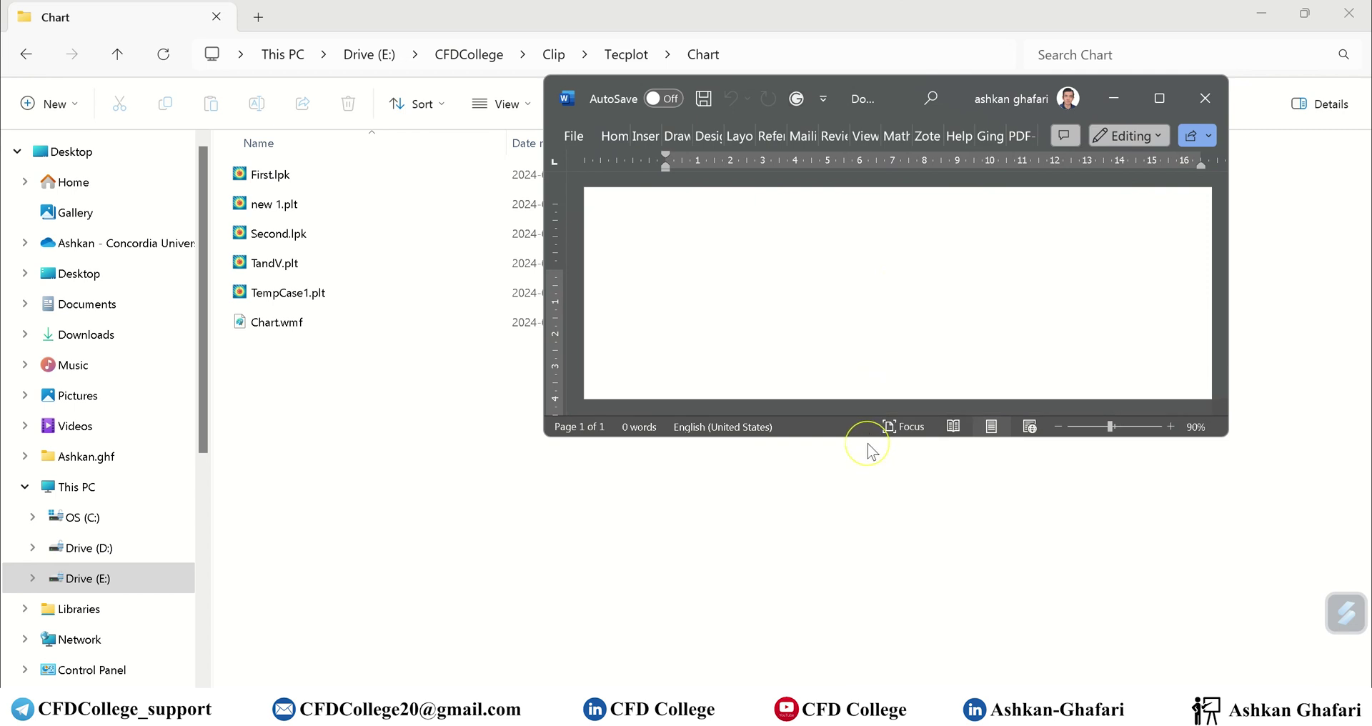
drag(869, 438, 866, 647)
click(260, 325)
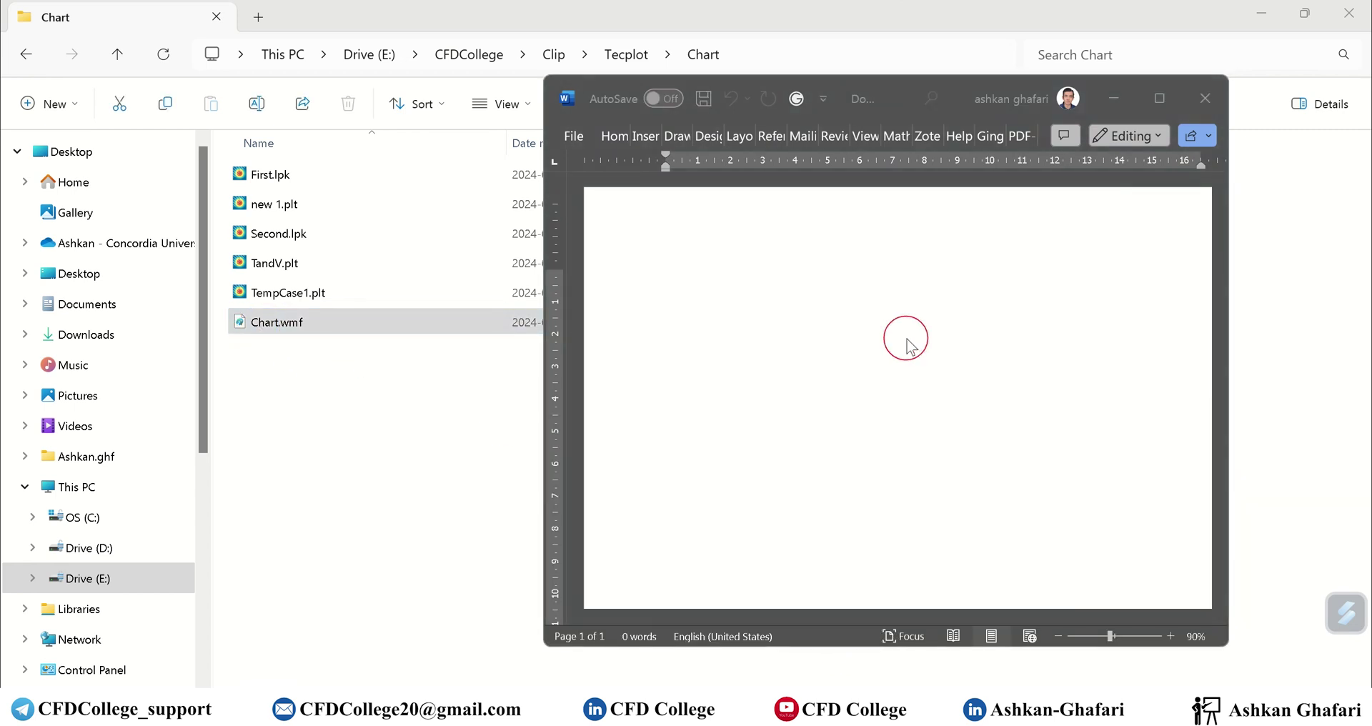
drag(908, 345, 909, 346)
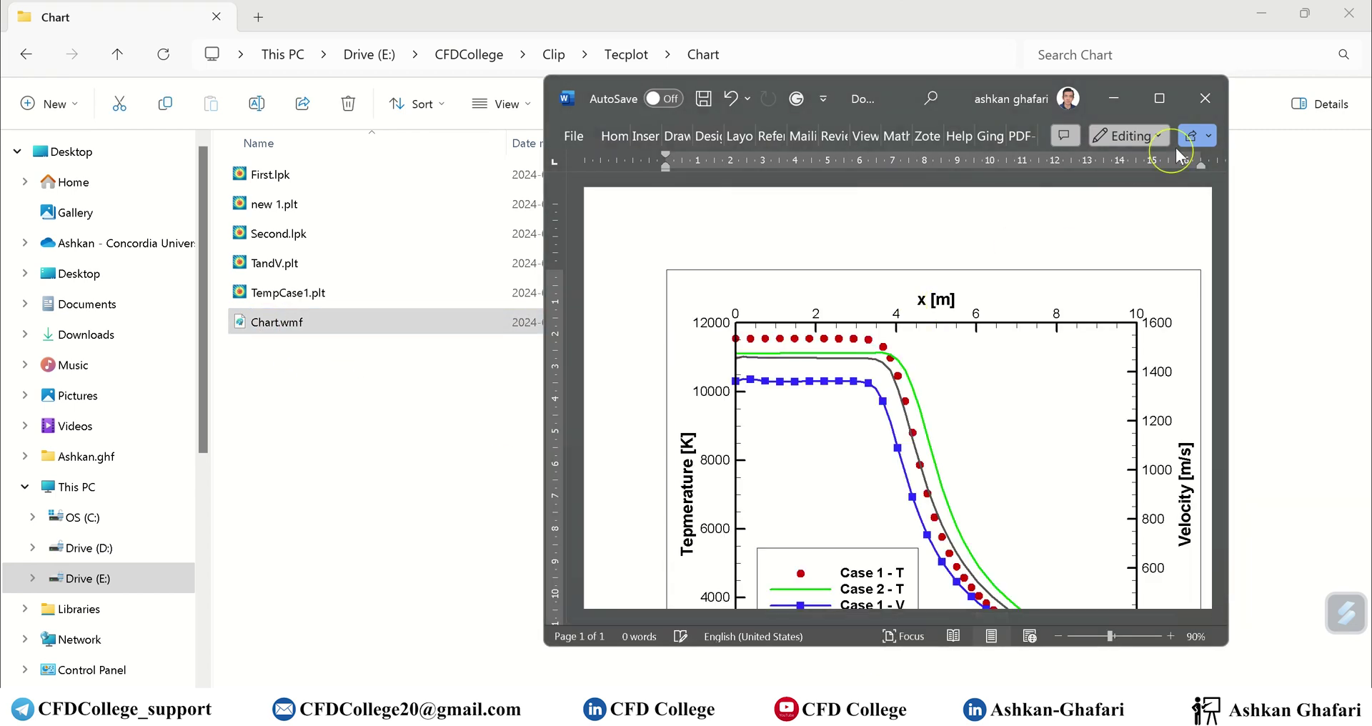
click(1159, 98)
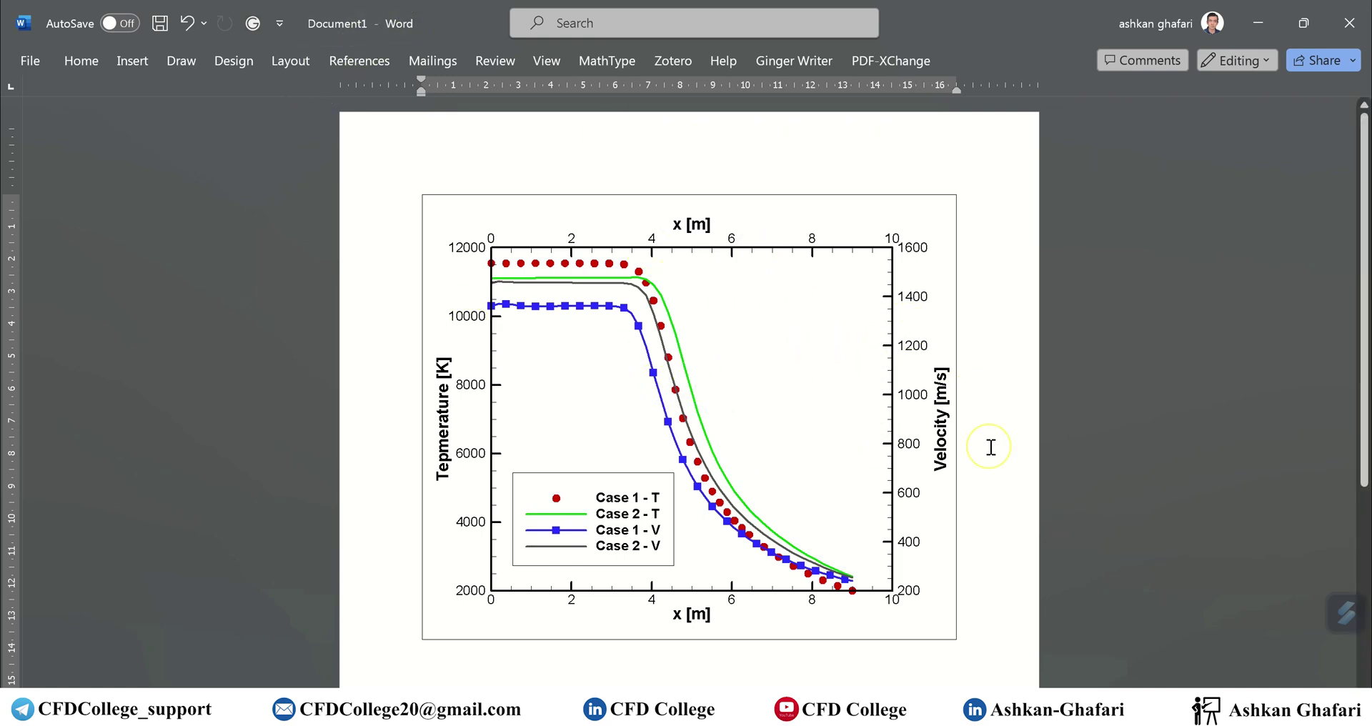
- Try shrinking the chart picture, then undo so it stays at original full size
click(835, 465)
drag(958, 640, 733, 414)
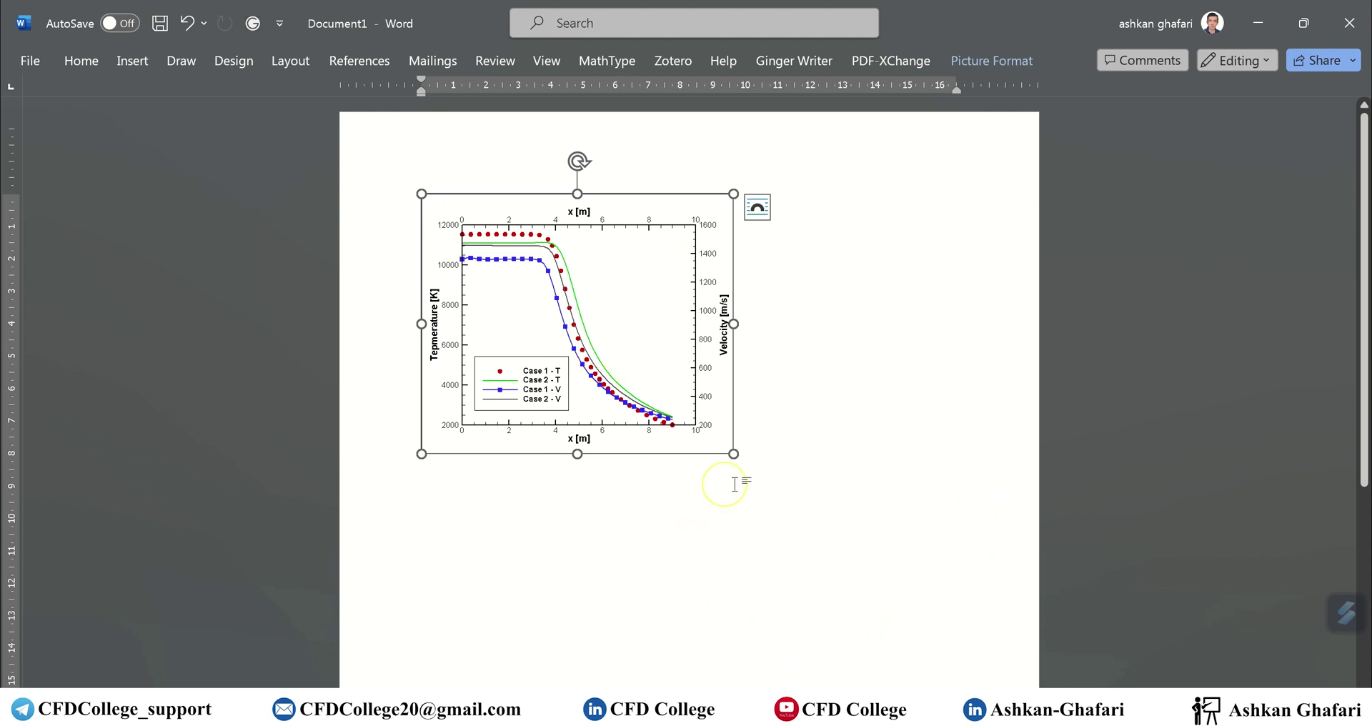
key(ctrl+z)
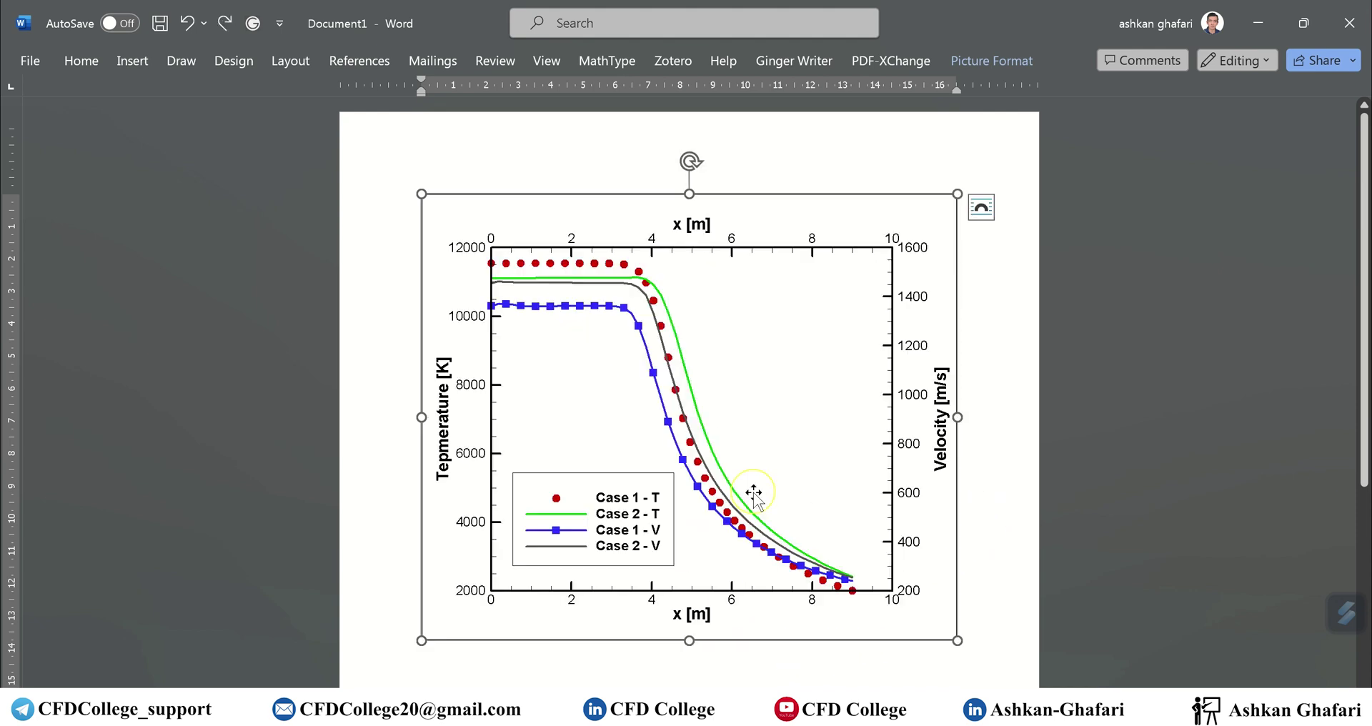
click(998, 509)
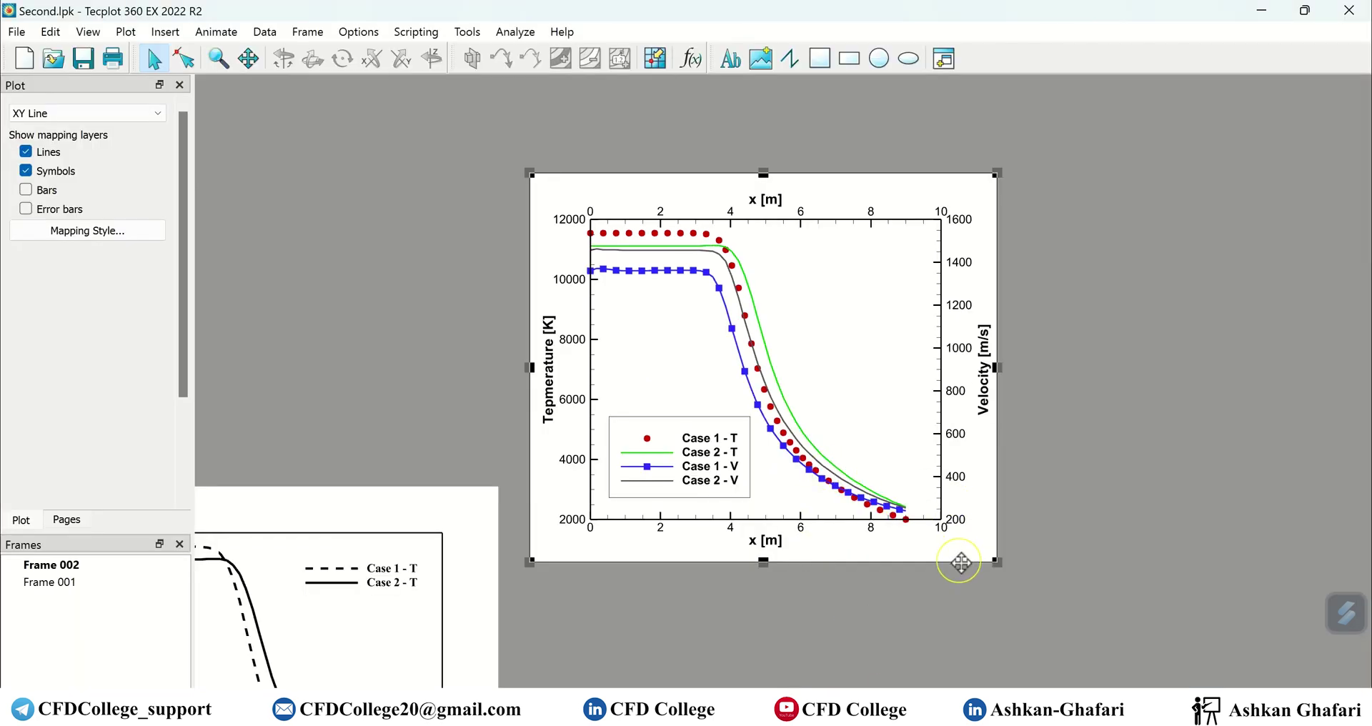
- Open Edit Active Frame for the Tecplot plot to check its 6 wide by 5 high size
double_click(959, 563)
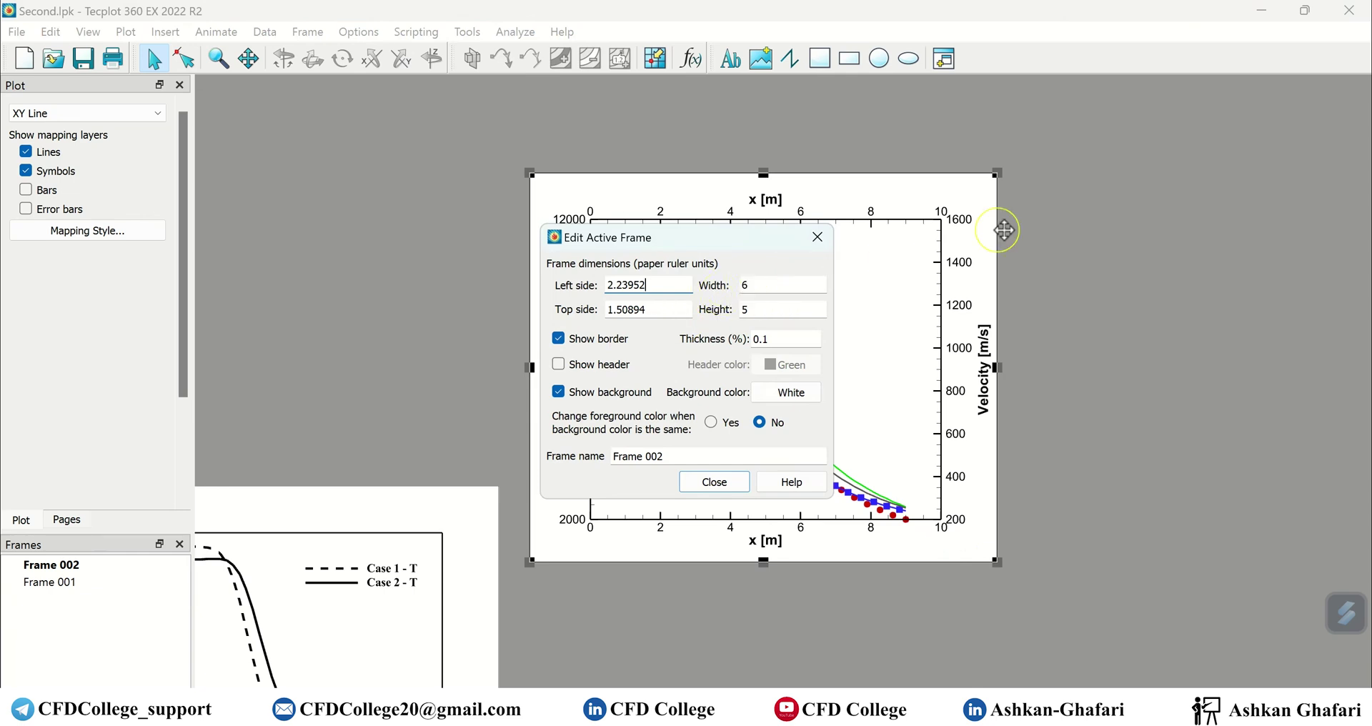
mouse_move(1001, 714)
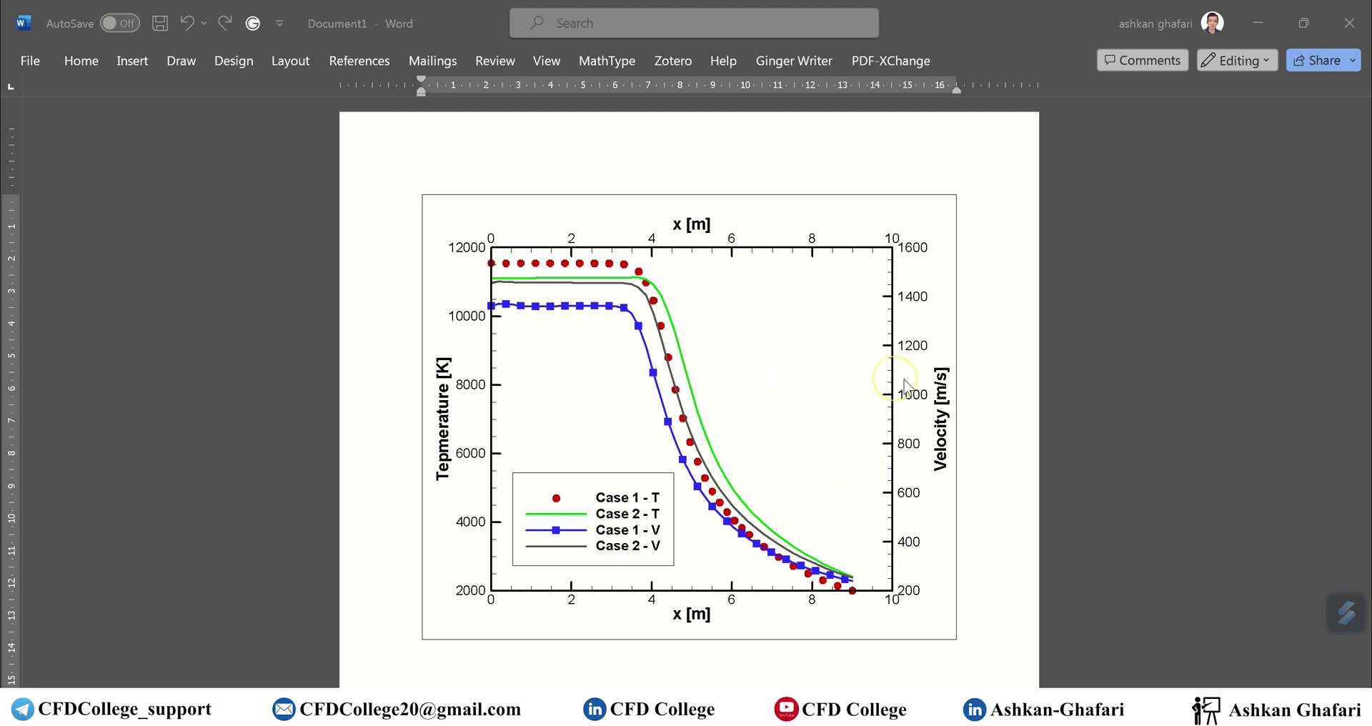
scroll(981, 418, down, 4)
scroll(981, 418, down, 1)
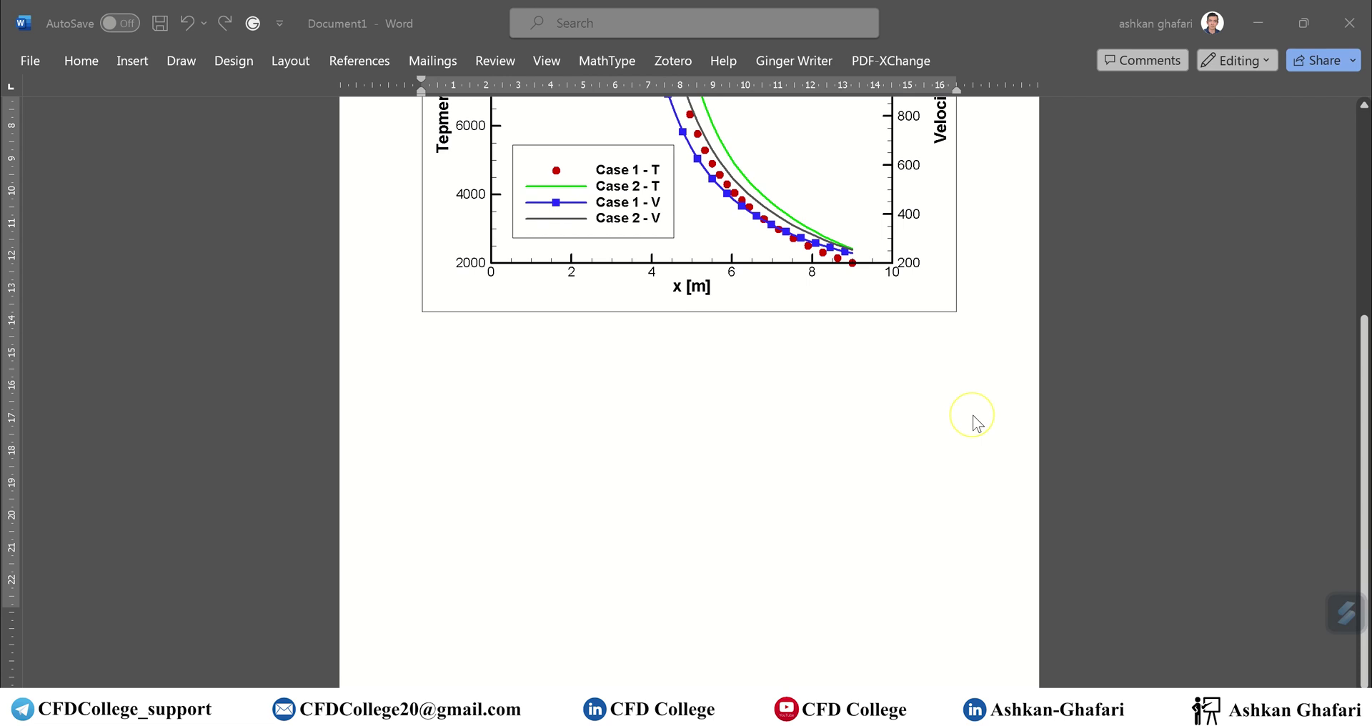
scroll(974, 417, up, 5)
scroll(977, 422, up, 2)
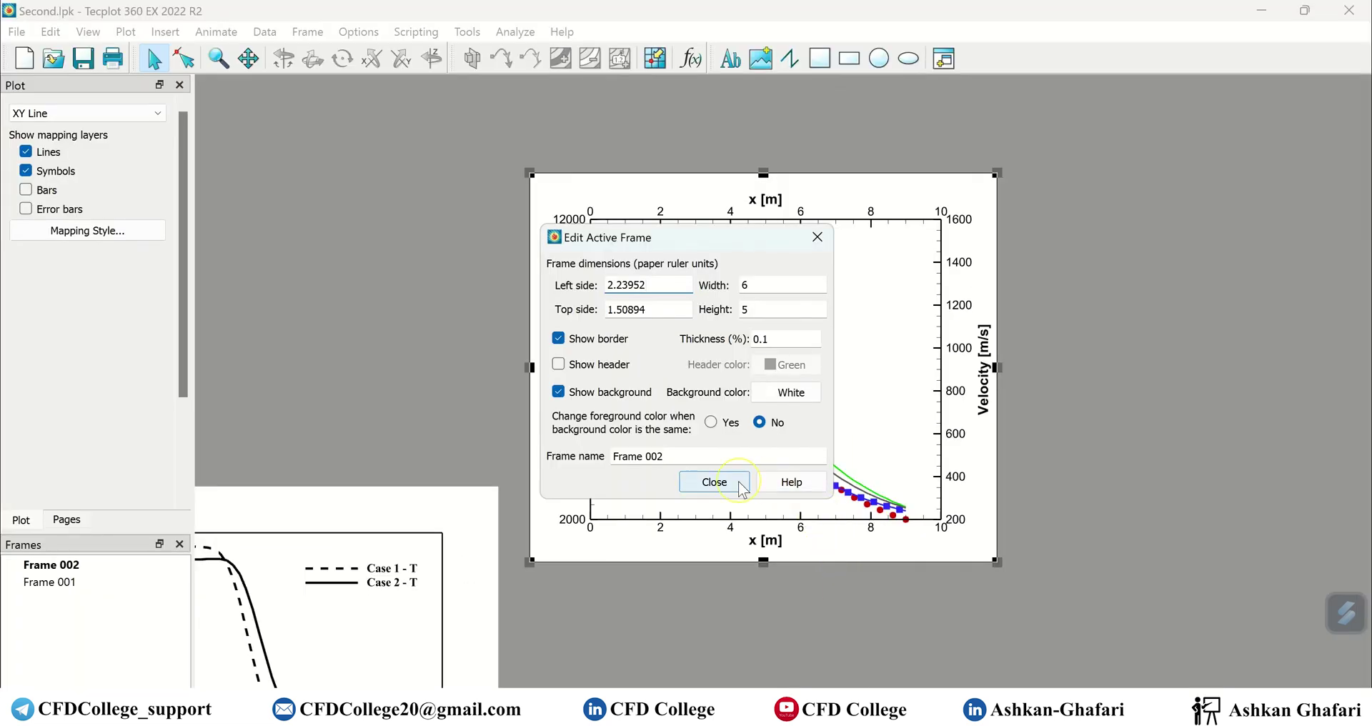
click(715, 486)
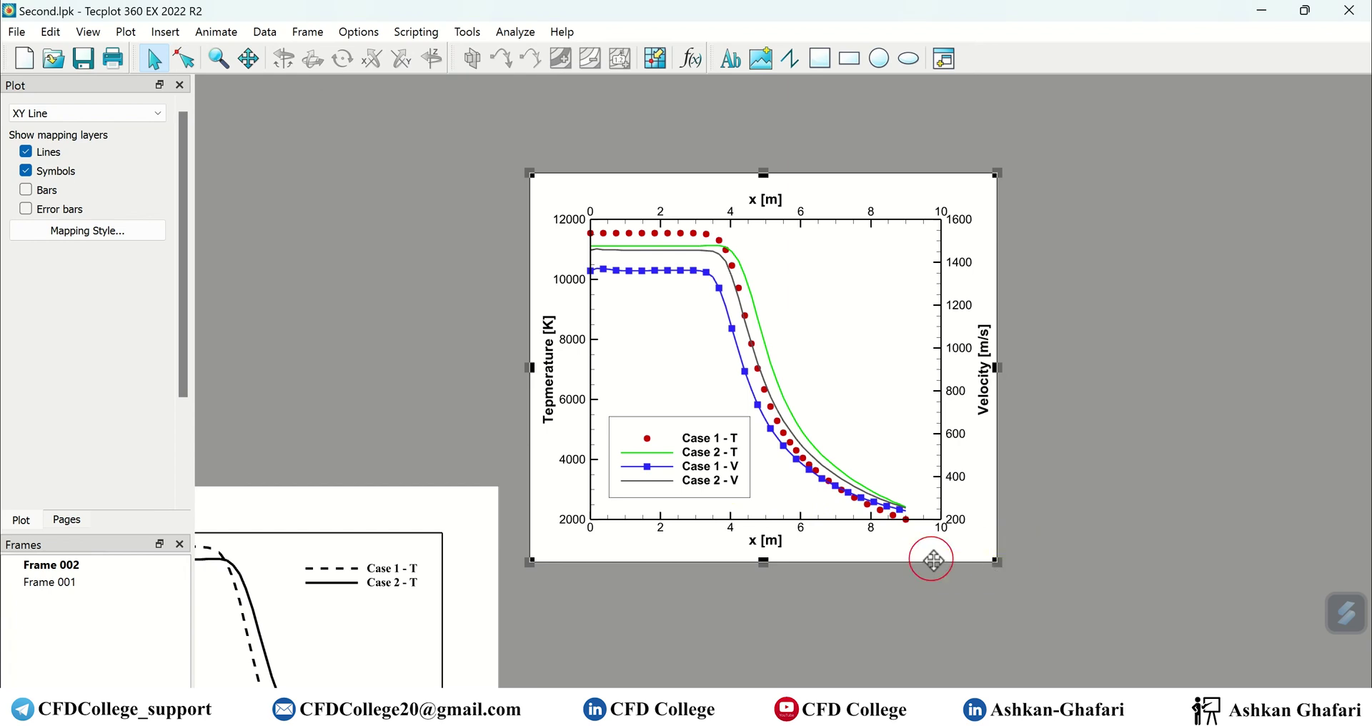
- Change the Tecplot frame's Width from 6 to 5 and Height from 5 to 4 in Edit Active Frame
double_click(932, 561)
drag(772, 288, 691, 290)
text(5)
double_click(751, 308)
text(4)
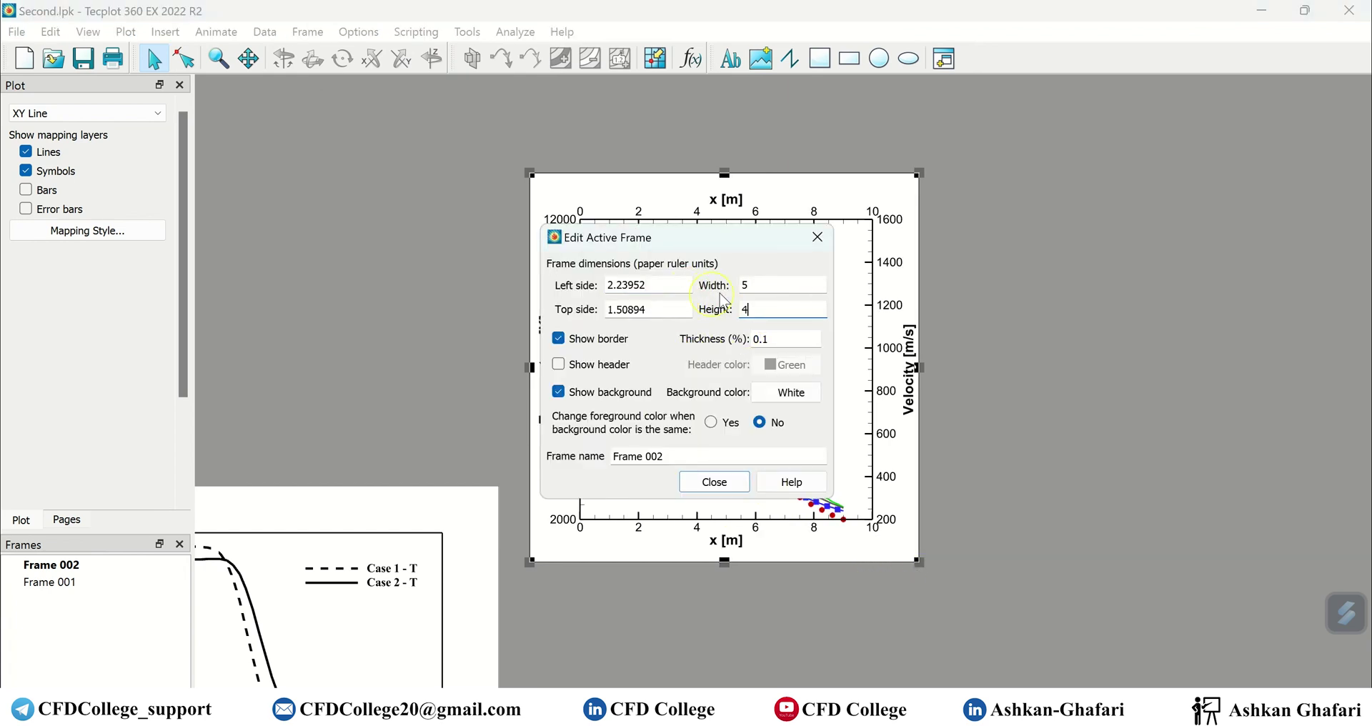
click(771, 280)
click(715, 482)
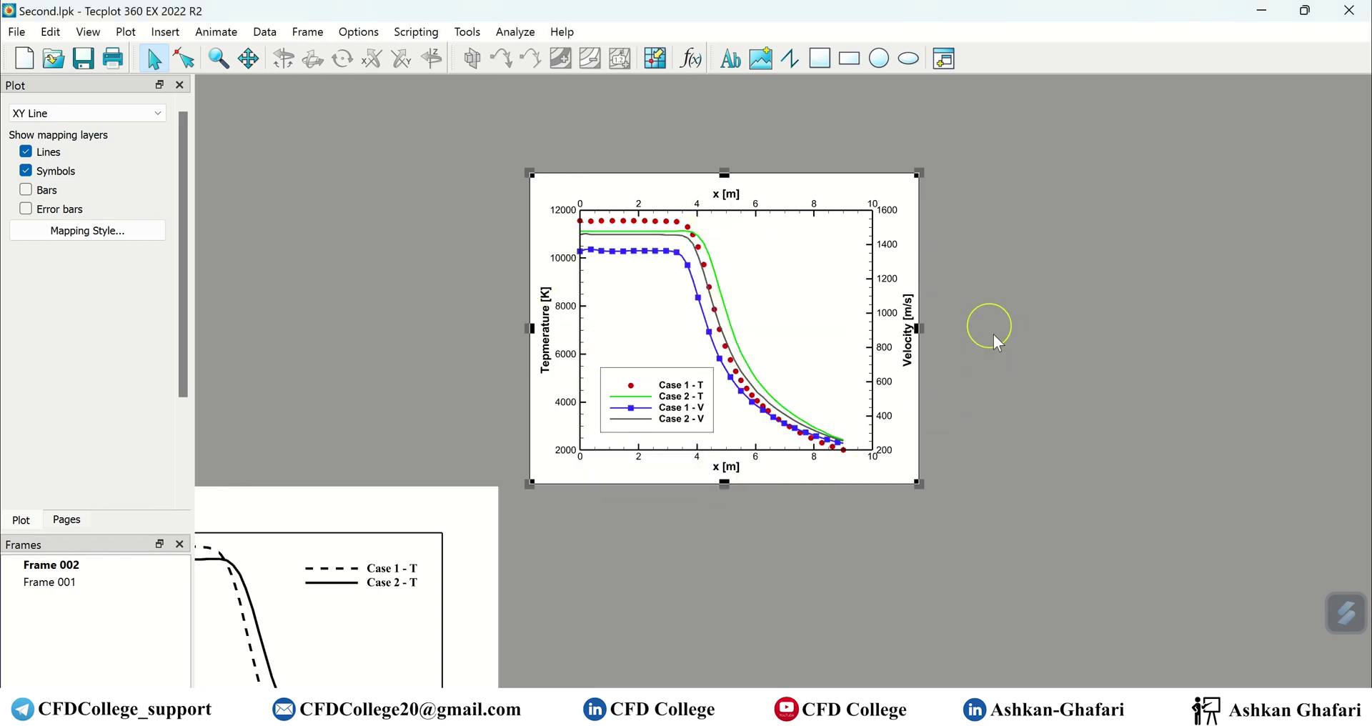
click(996, 384)
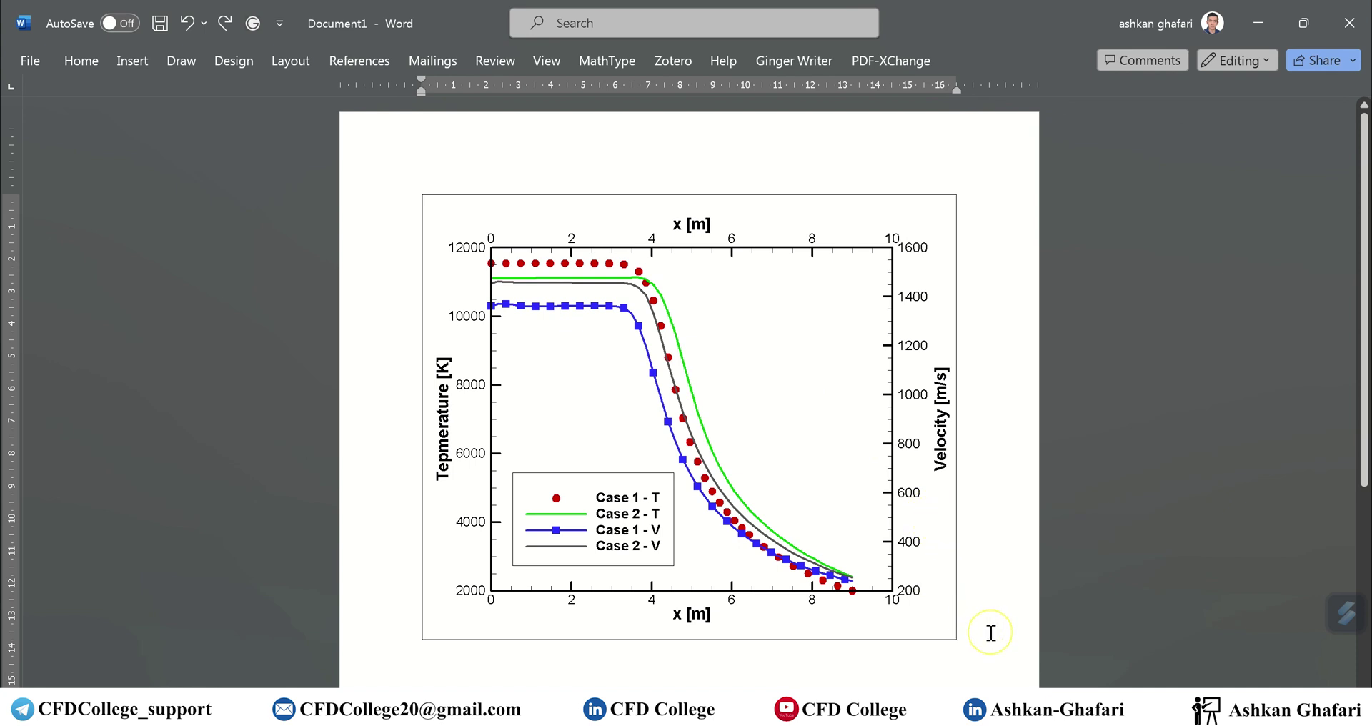
- Shrink the chart picture in Word to about two-thirds its size using its corner handle
click(761, 684)
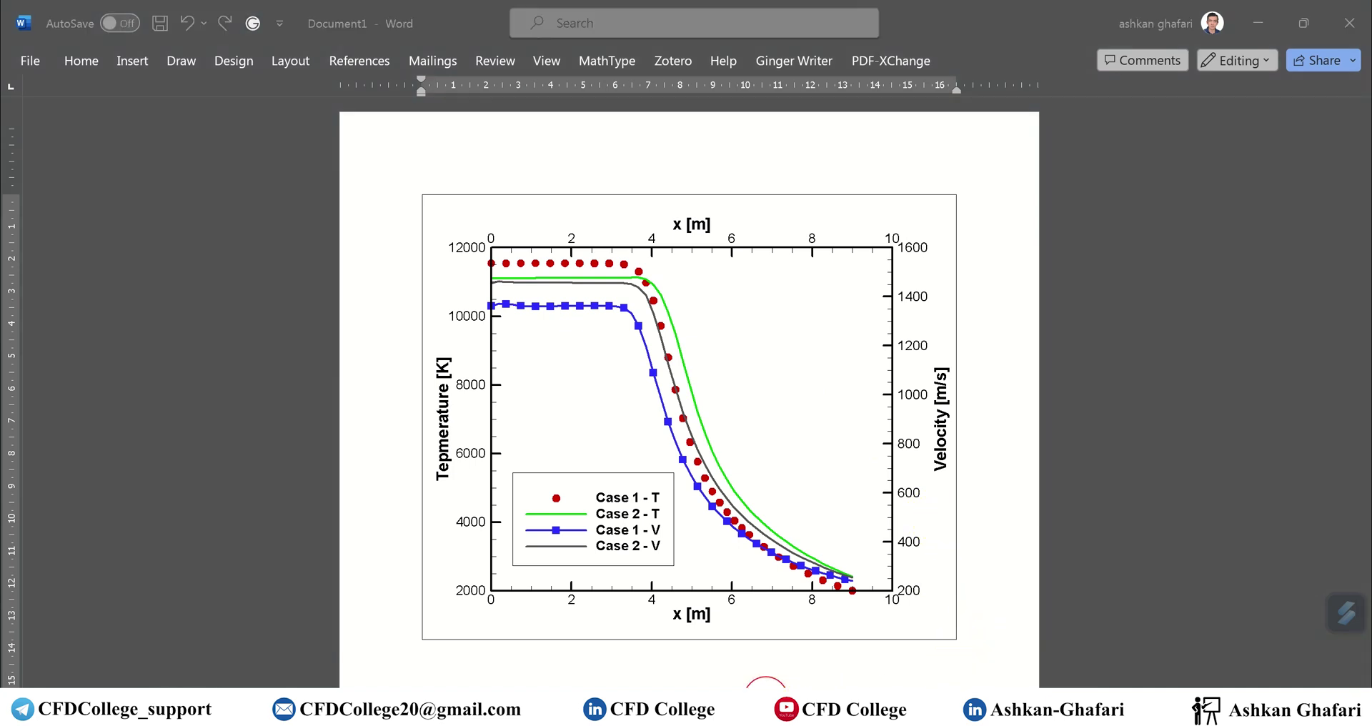
click(931, 627)
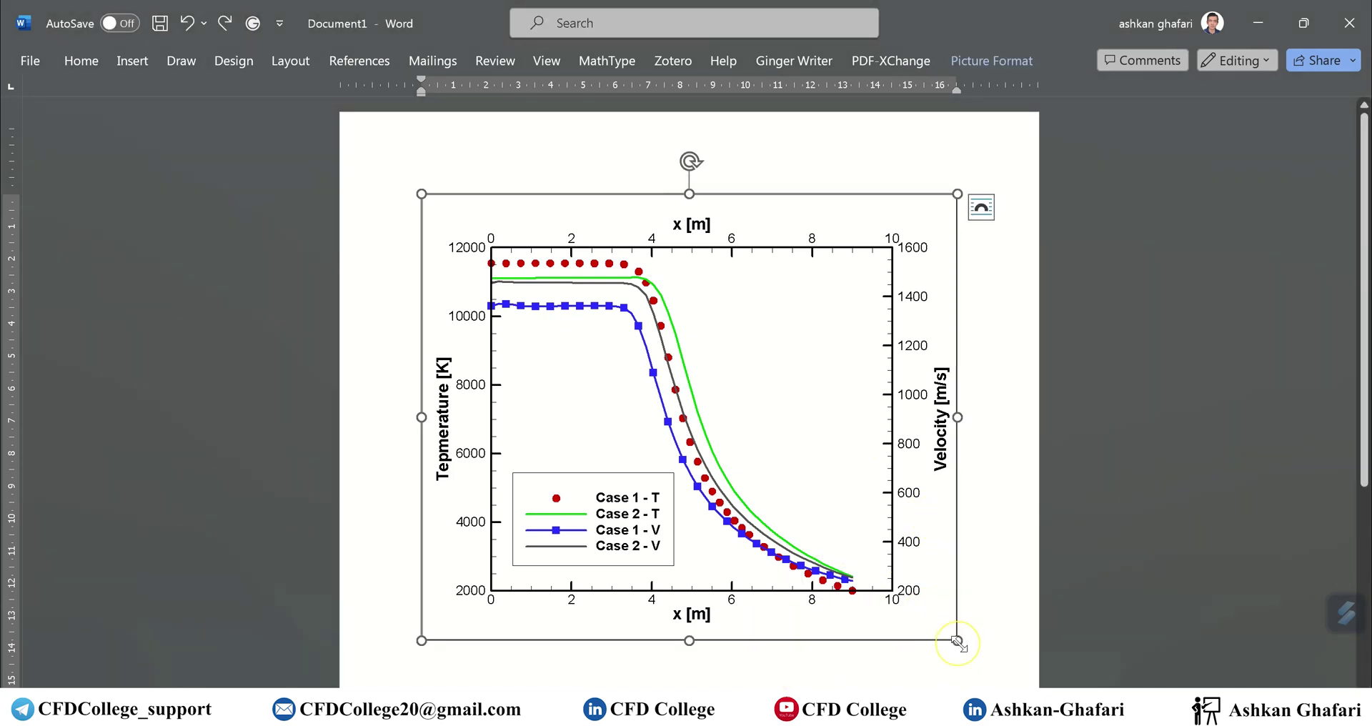
drag(956, 639, 762, 462)
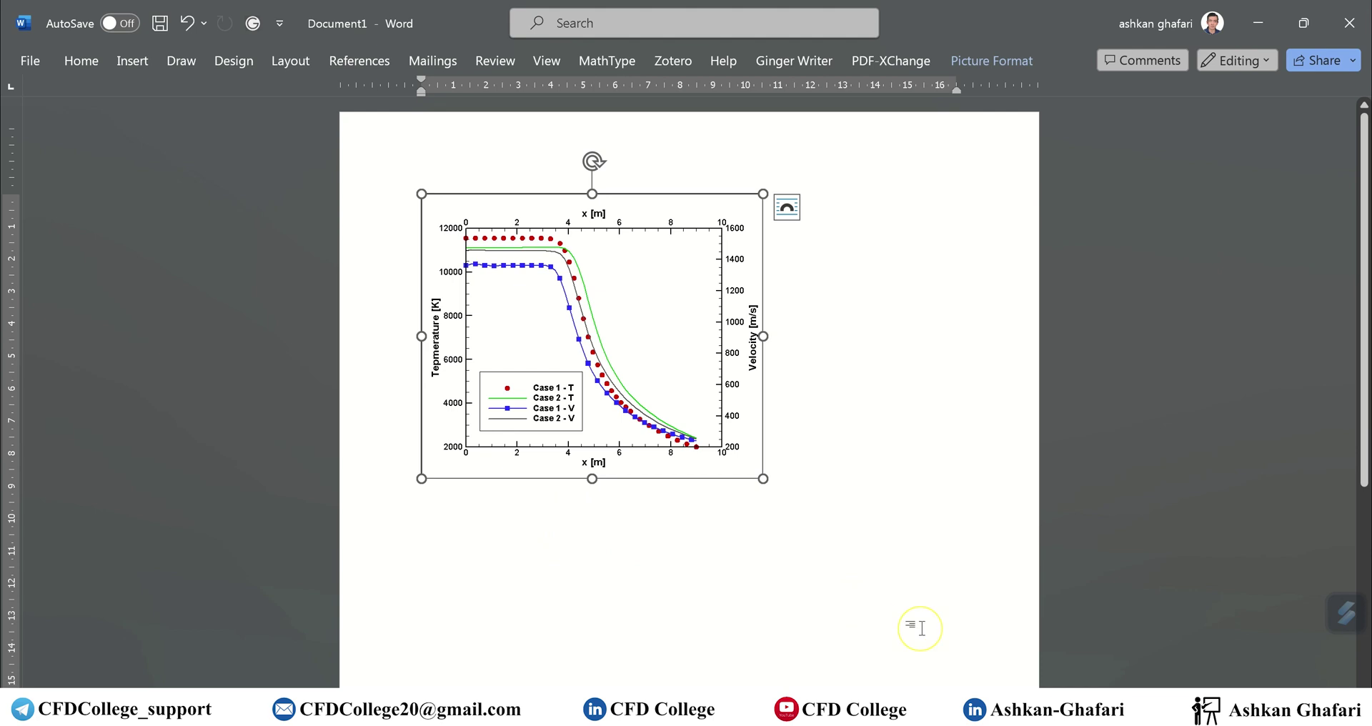
click(922, 711)
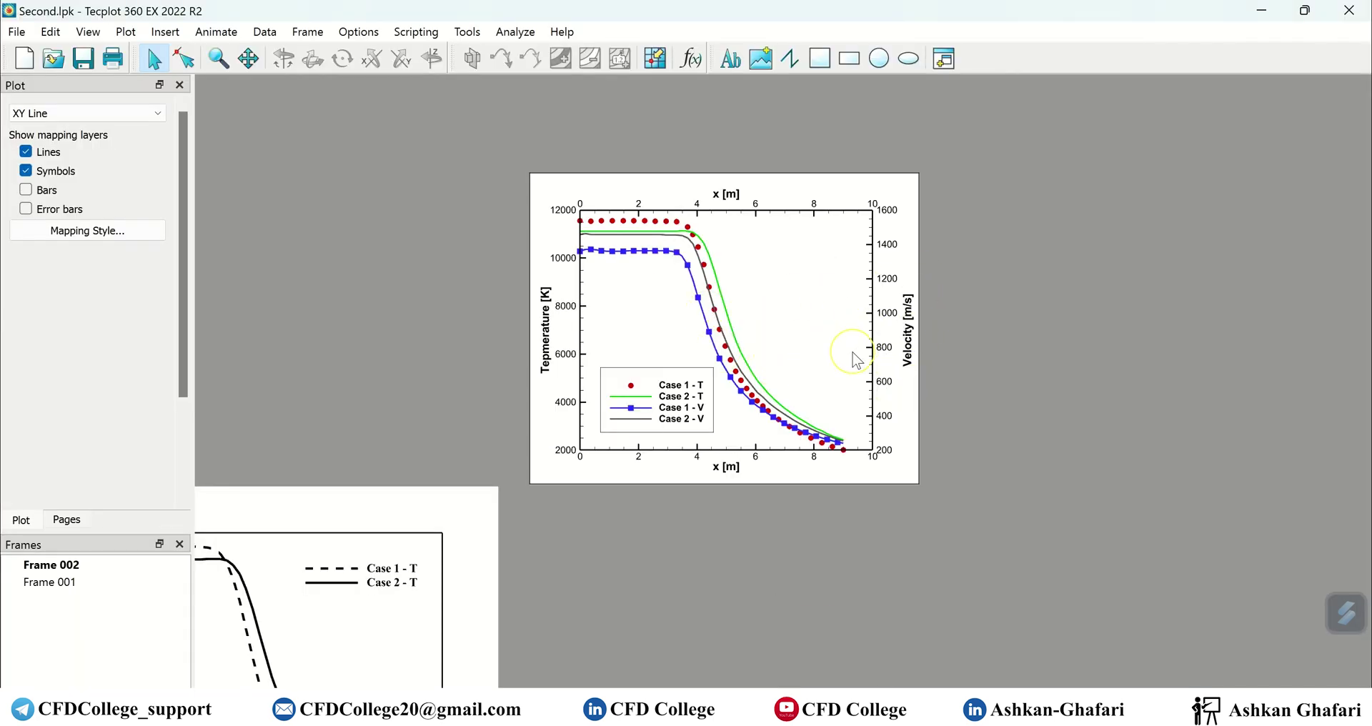
- Change the Tecplot frame's Width from 5 to 4 in Edit Active Frame, keeping Height 4
click(919, 397)
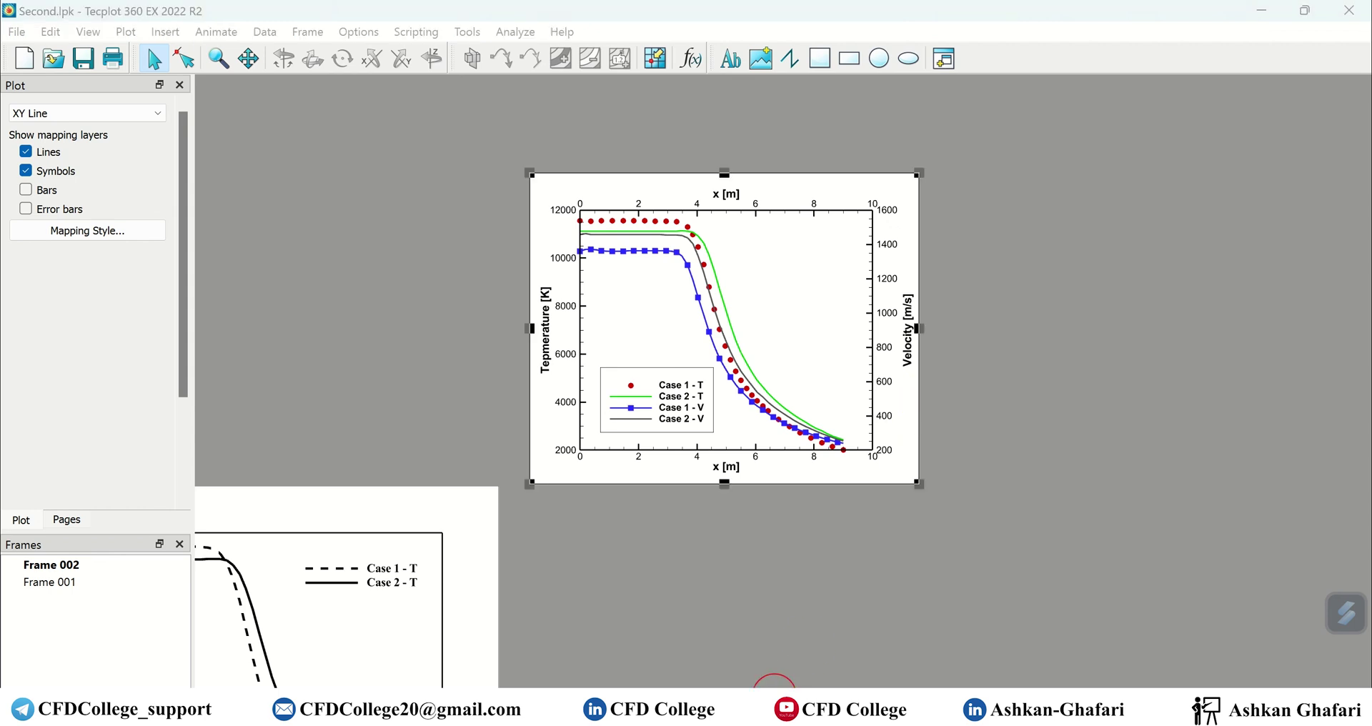
double_click(924, 421)
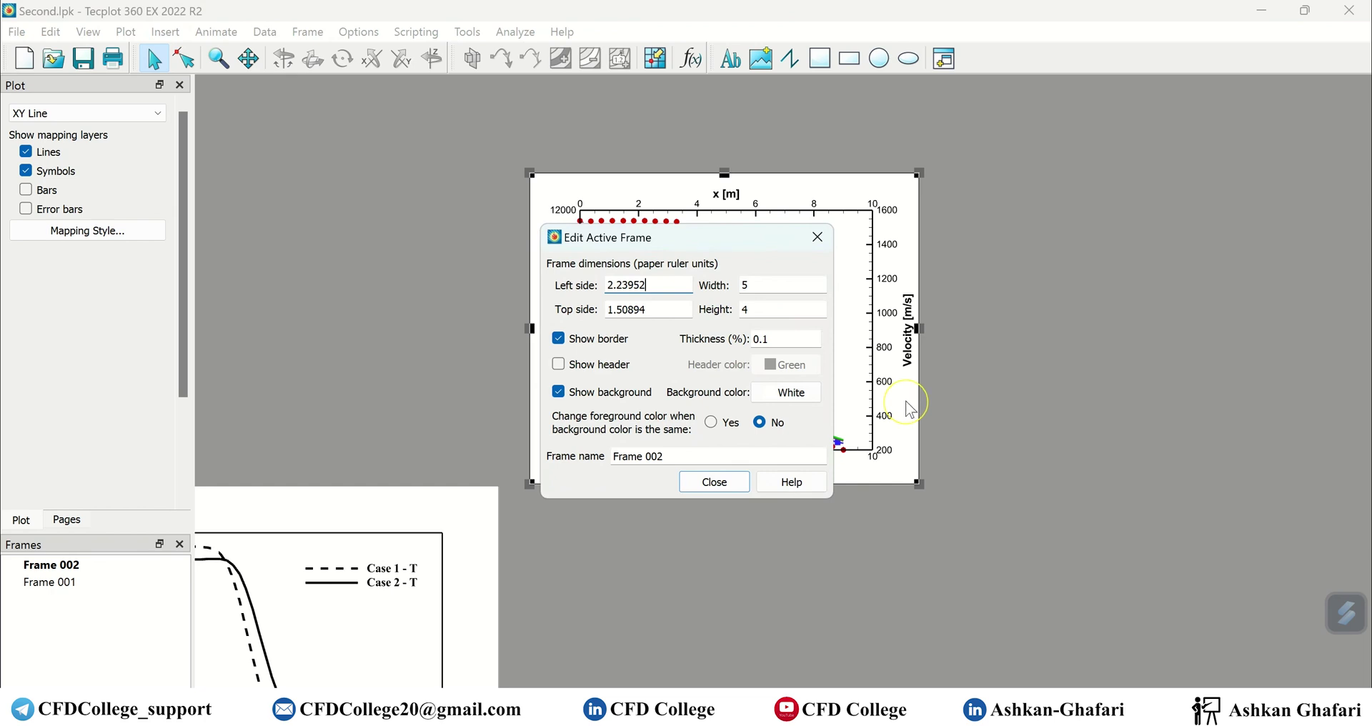
double_click(752, 284)
text(4)
click(714, 481)
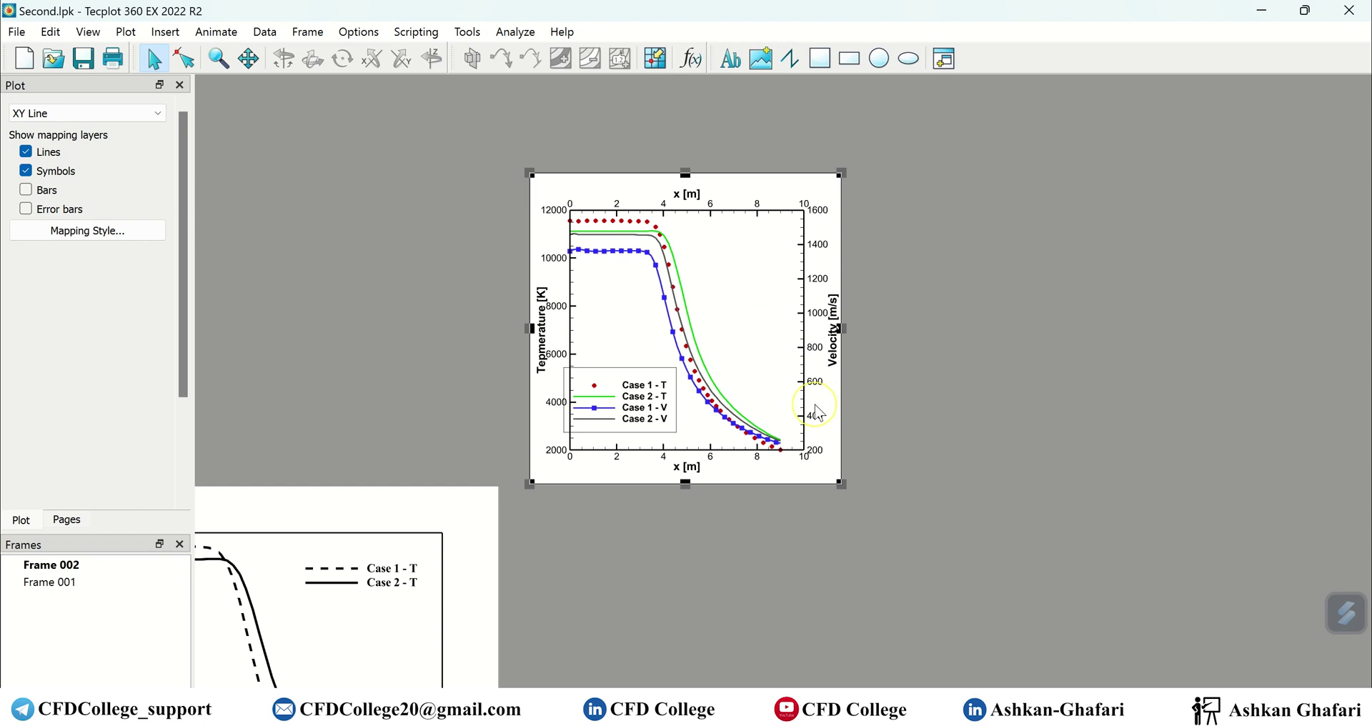
click(887, 418)
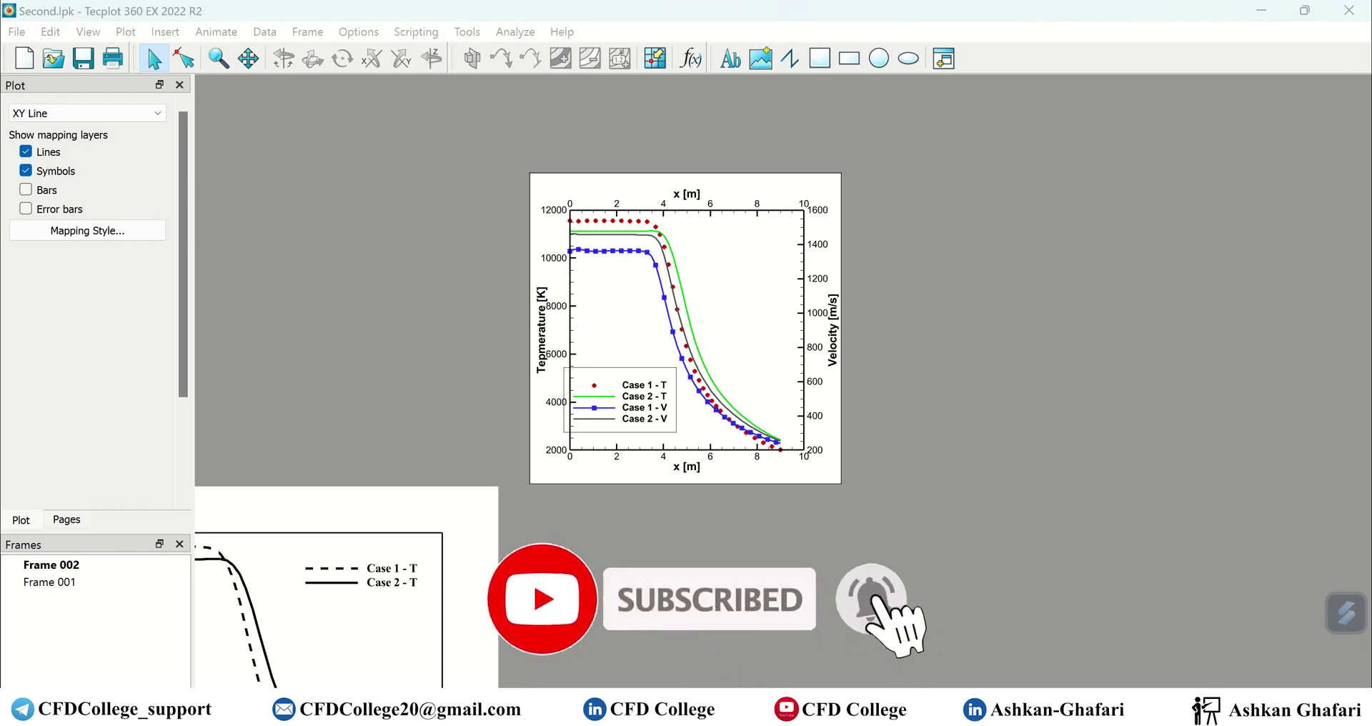
key(alt+Tab)
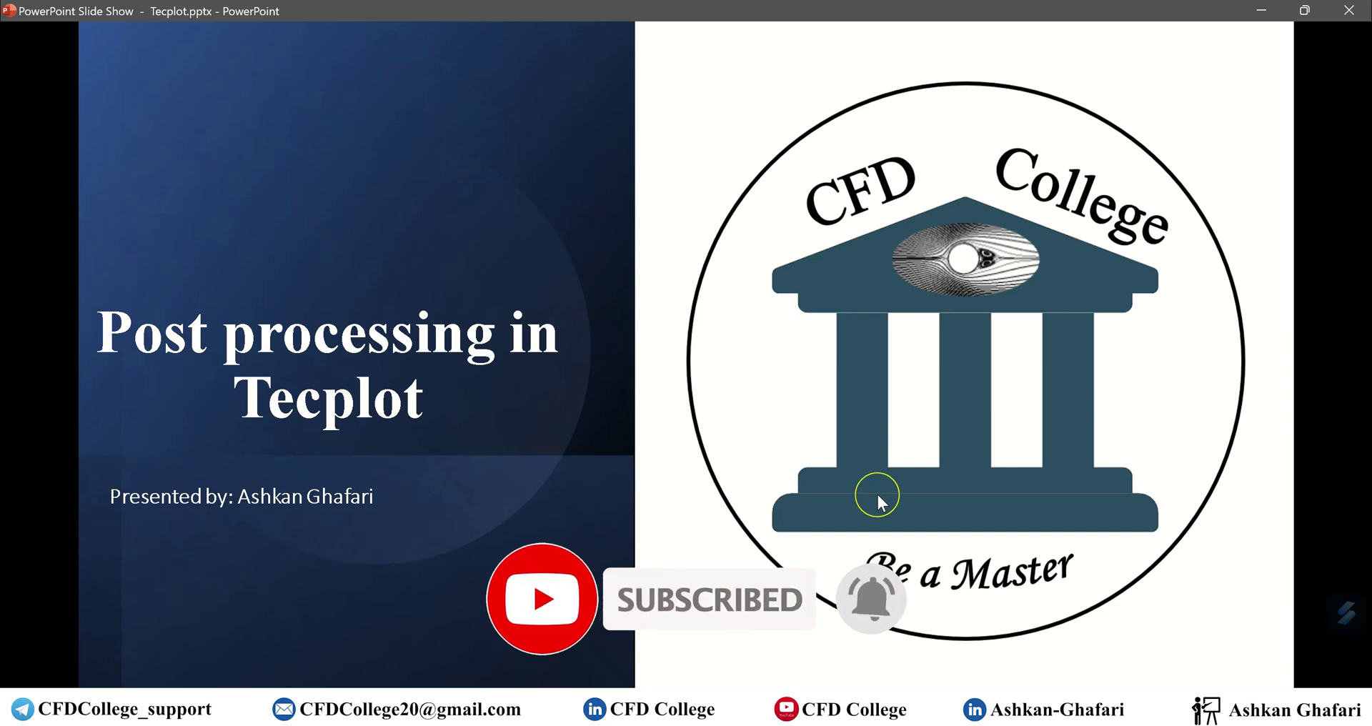